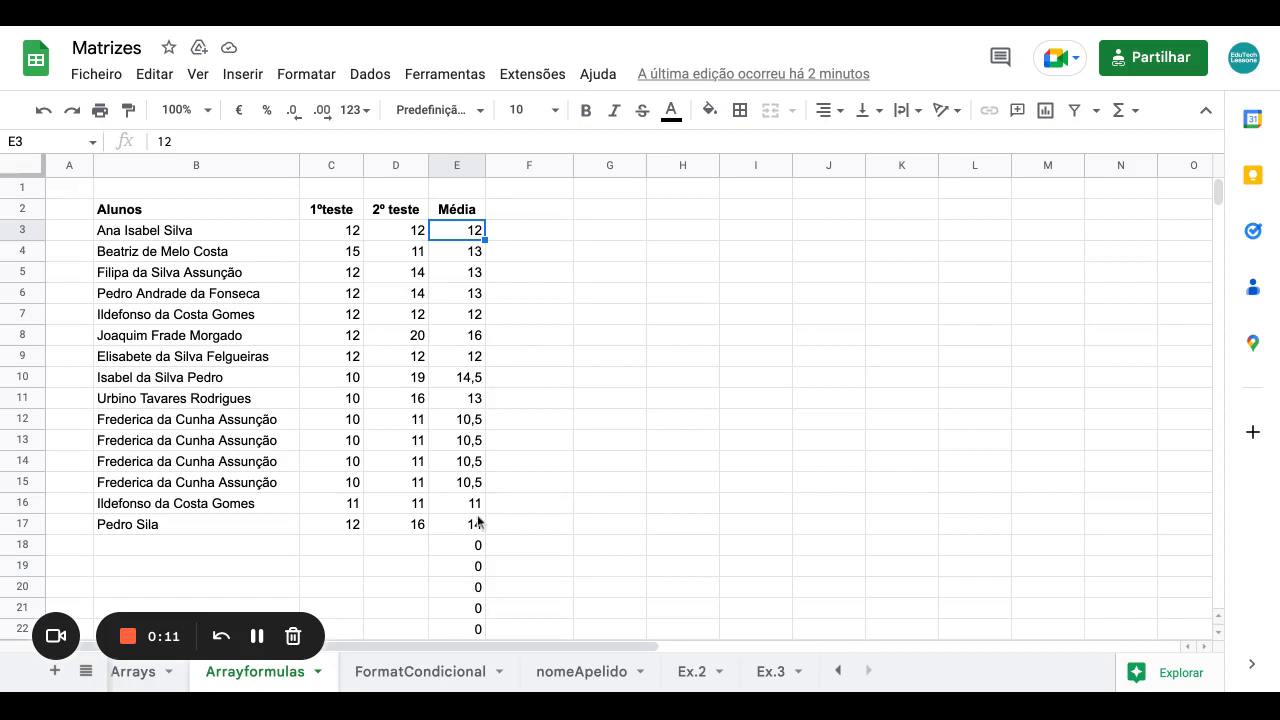
Inspect row 18's empty score cells and the 0 average in E18.
click(470, 547)
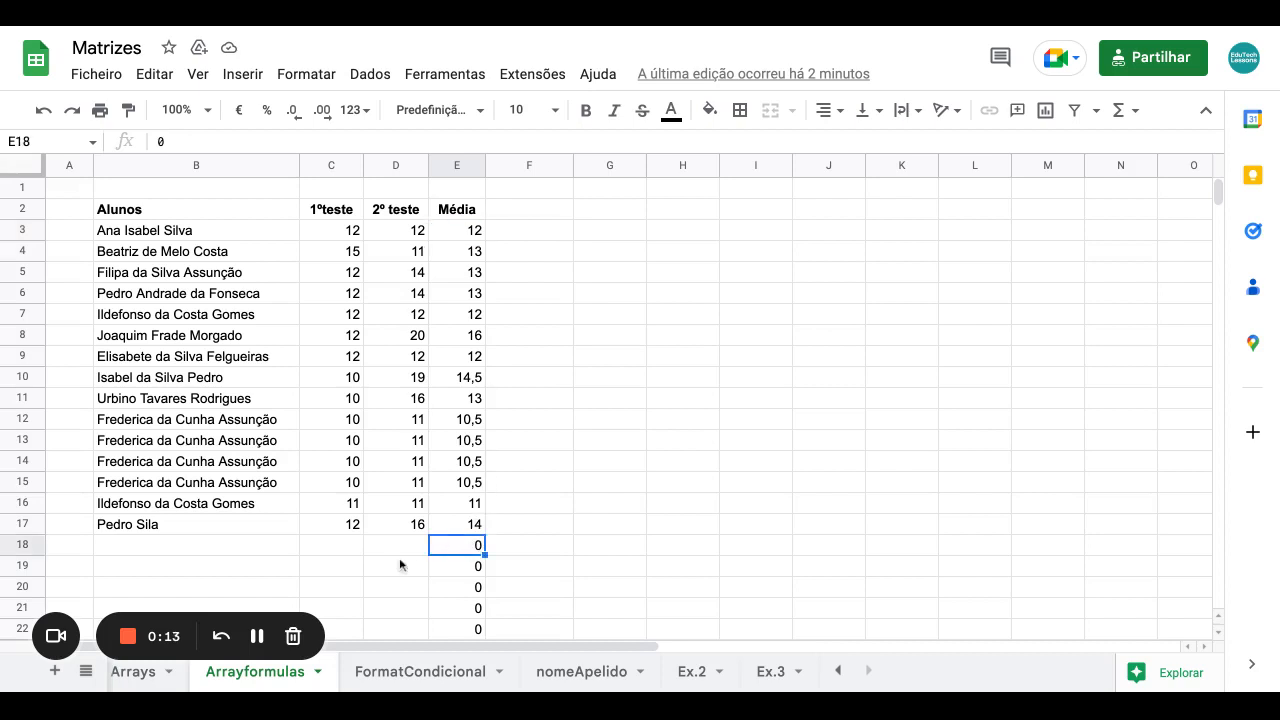
click(340, 546)
click(401, 549)
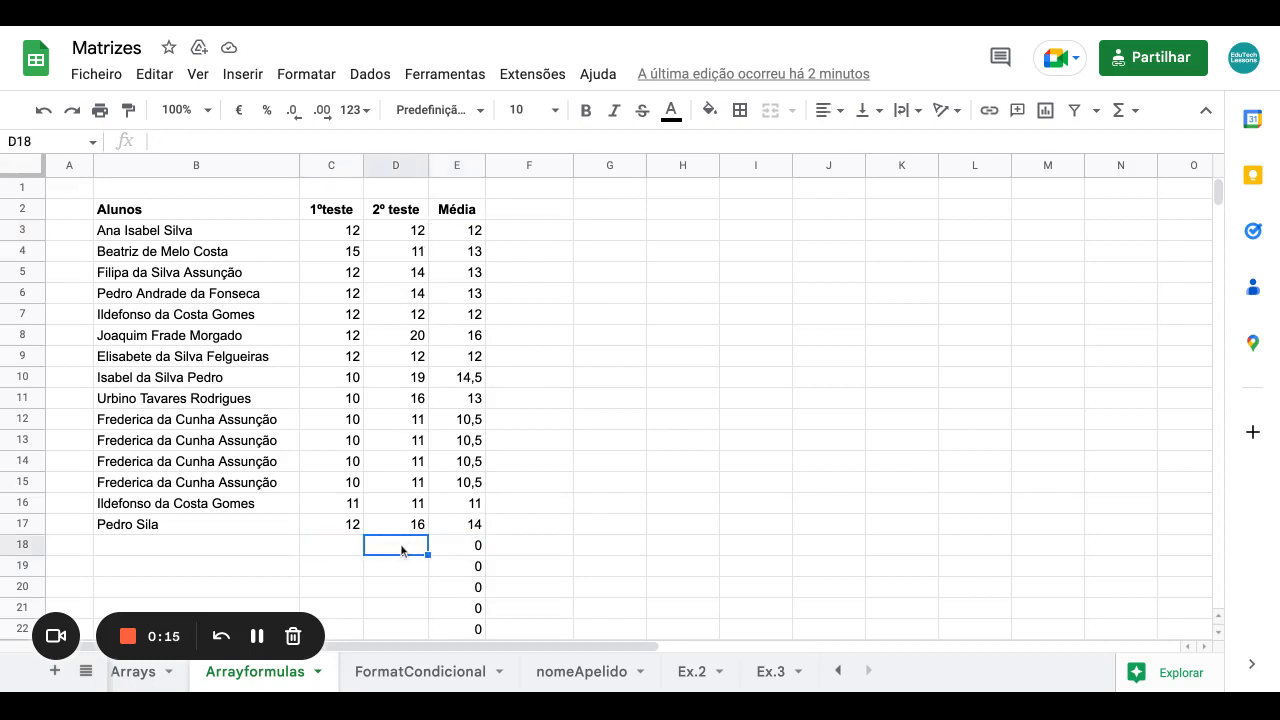
click(466, 553)
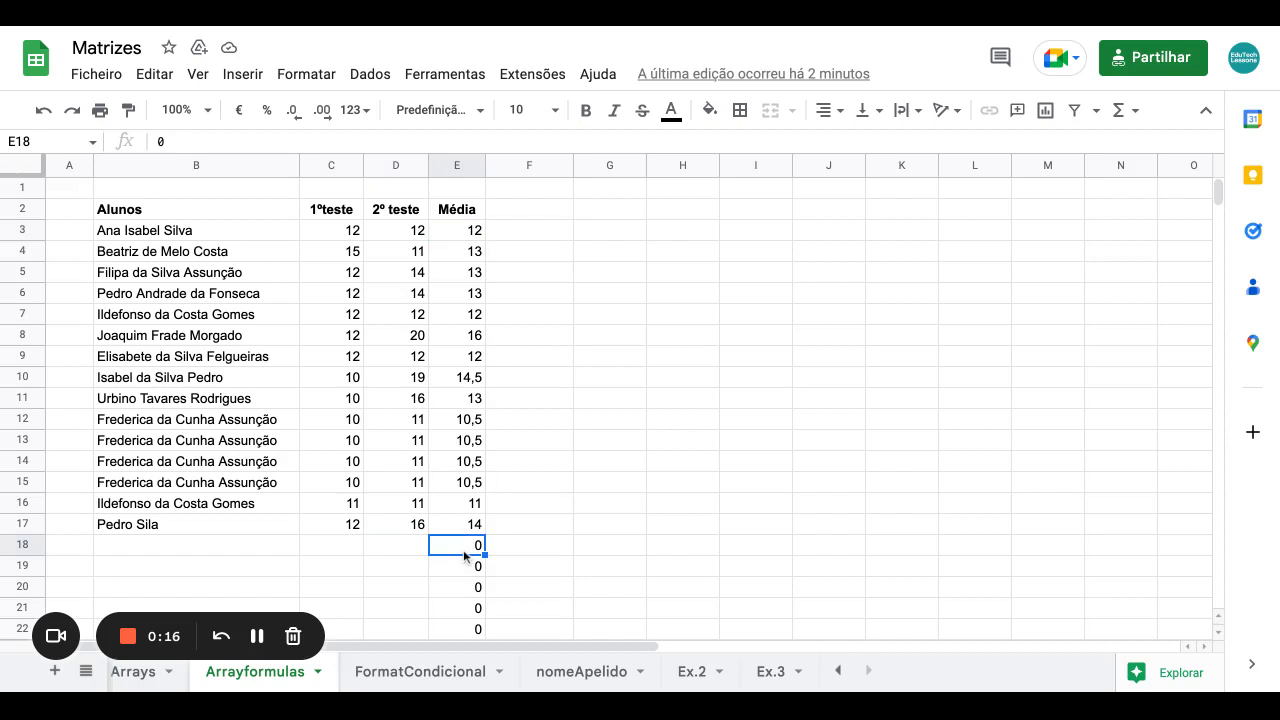
Enter =E(C3="";D3="") in F3 to test whether both scores are empty.
click(528, 235)
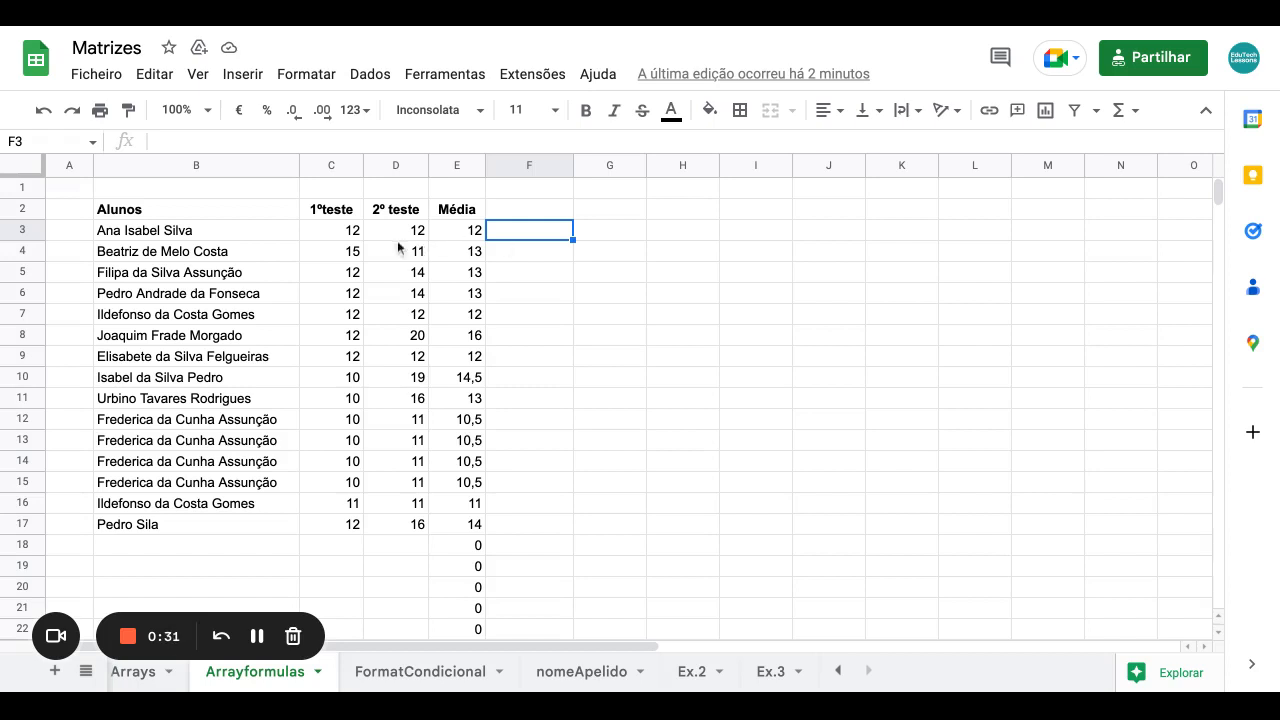
click(342, 236)
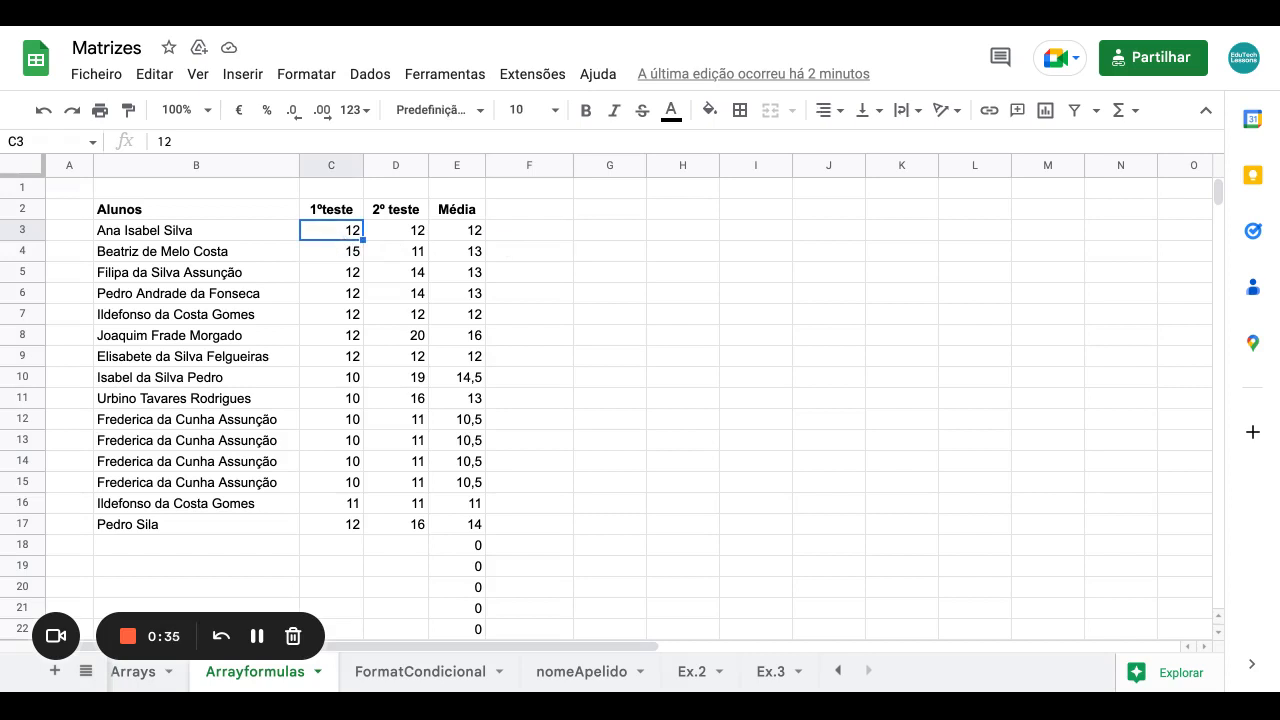
click(400, 238)
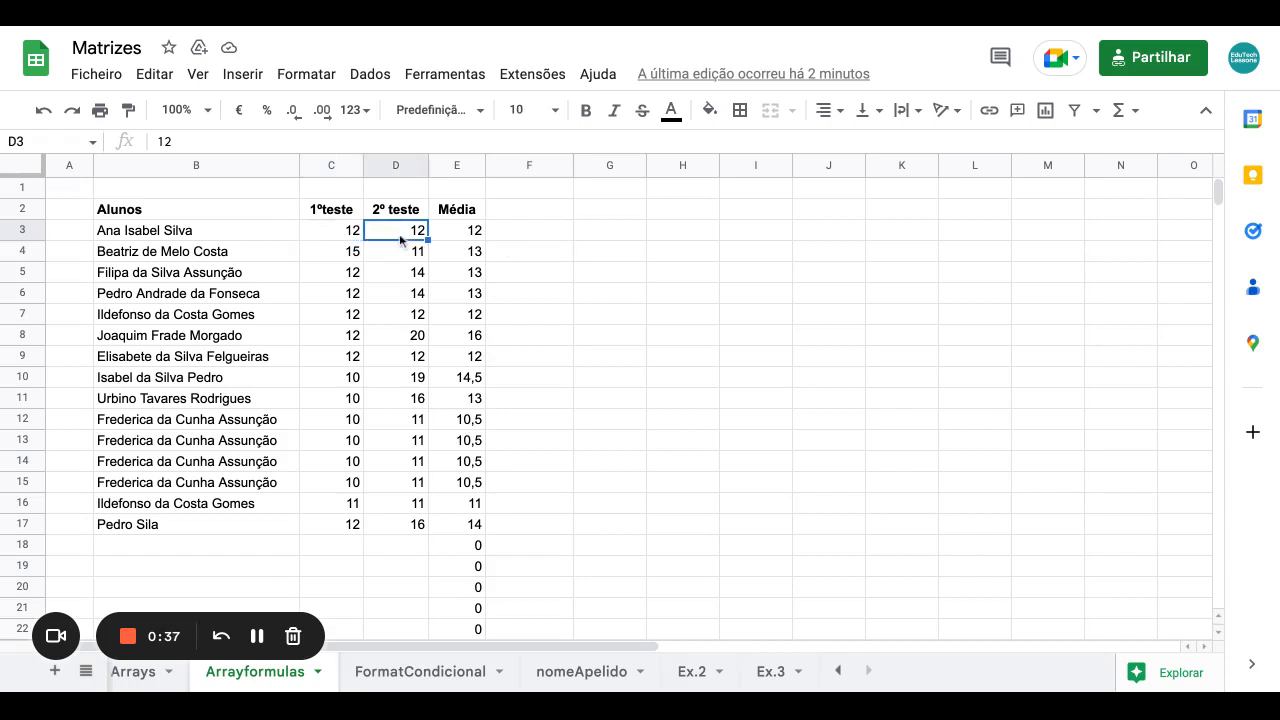
click(512, 232)
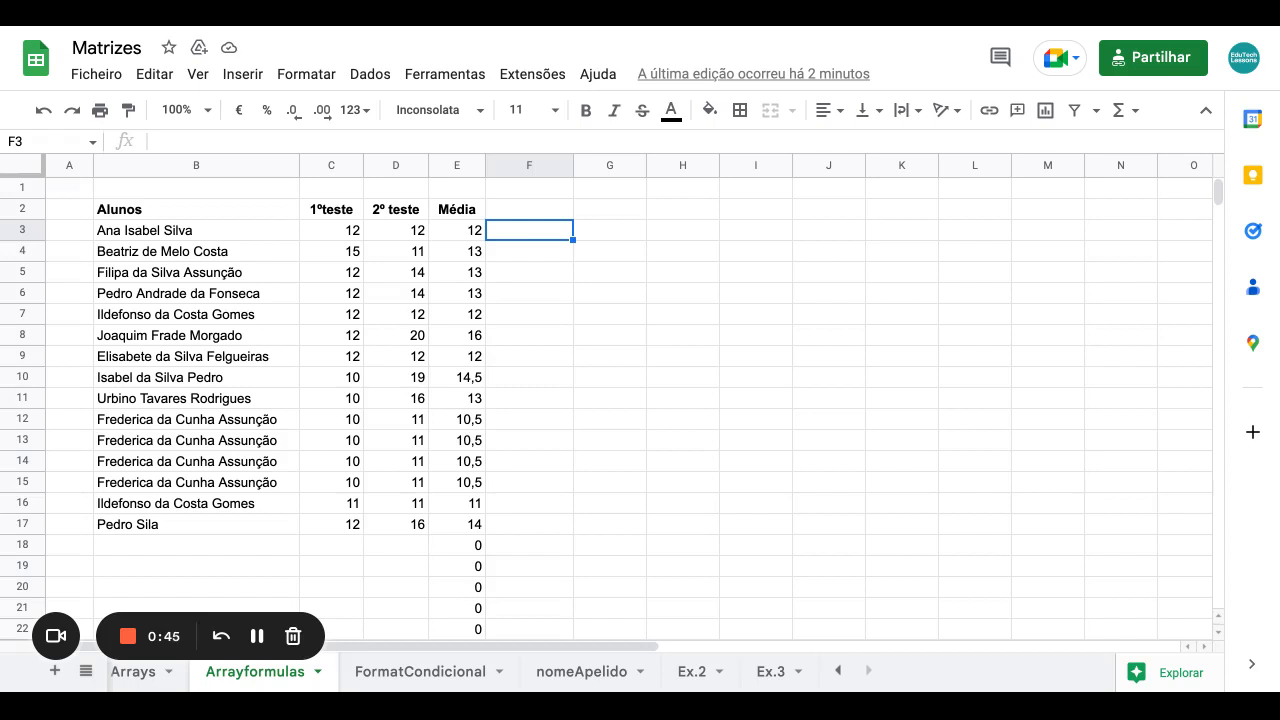
text(=)
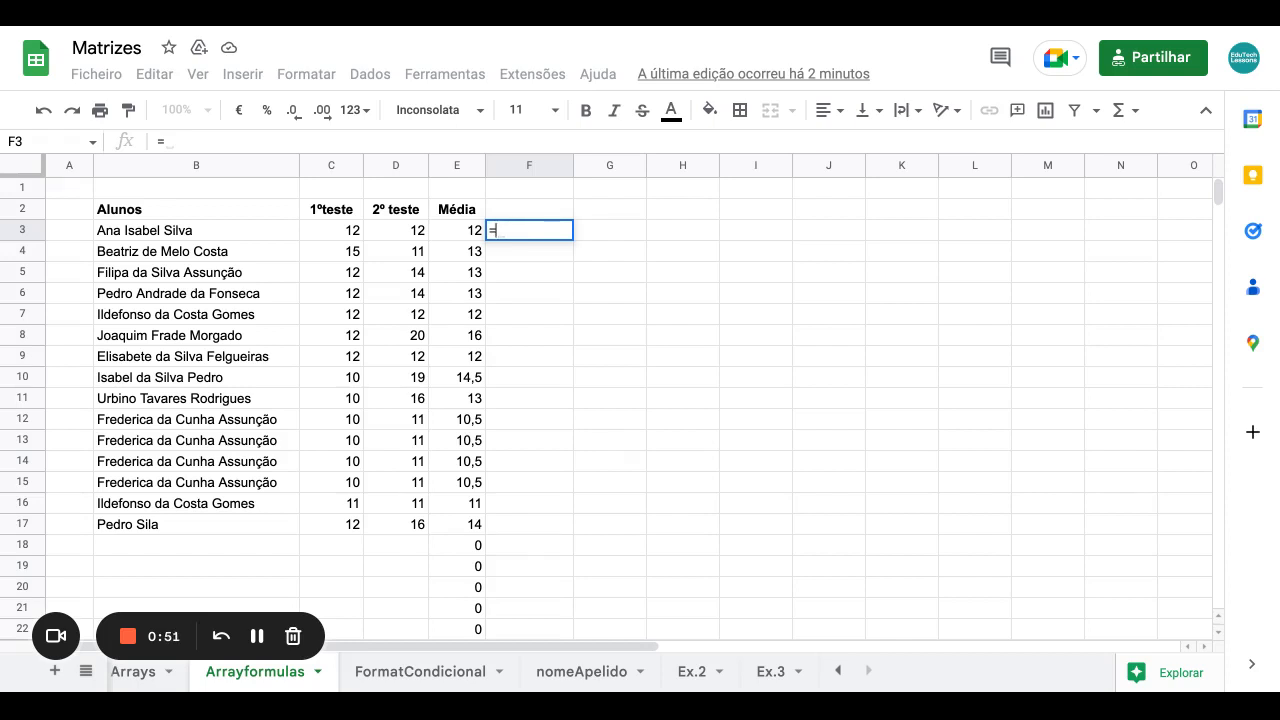
text(E)
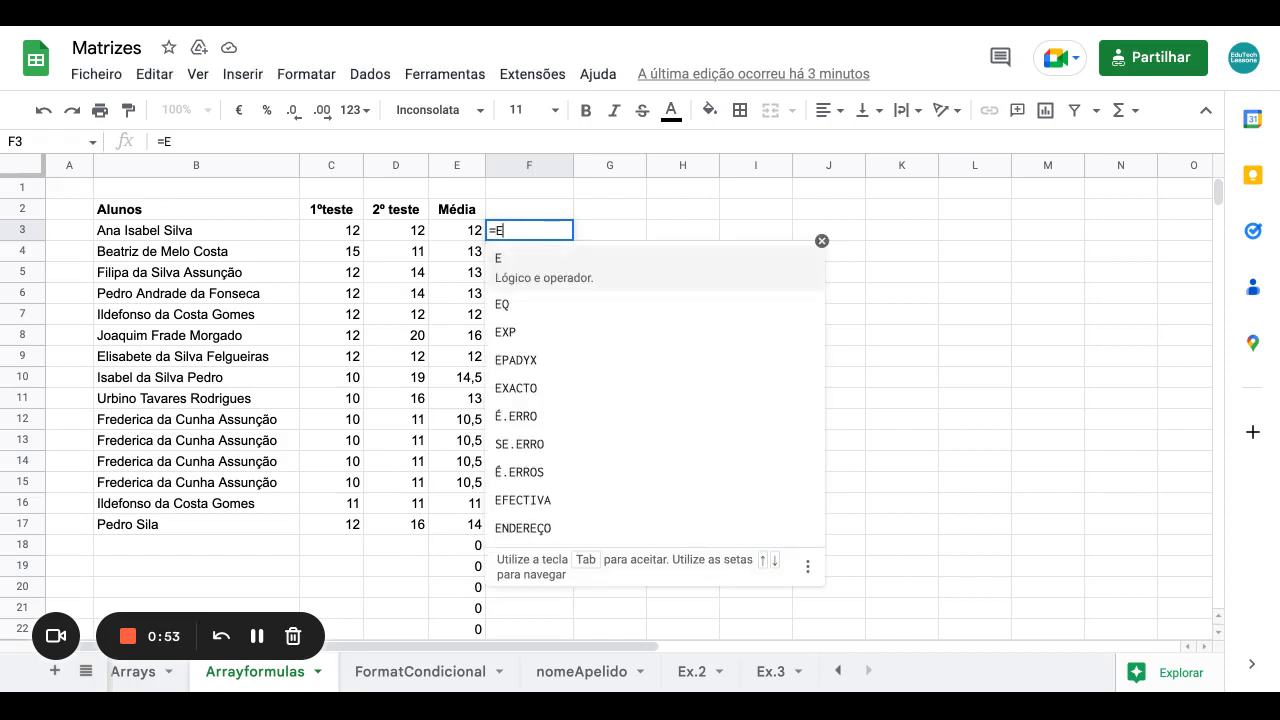
text(()
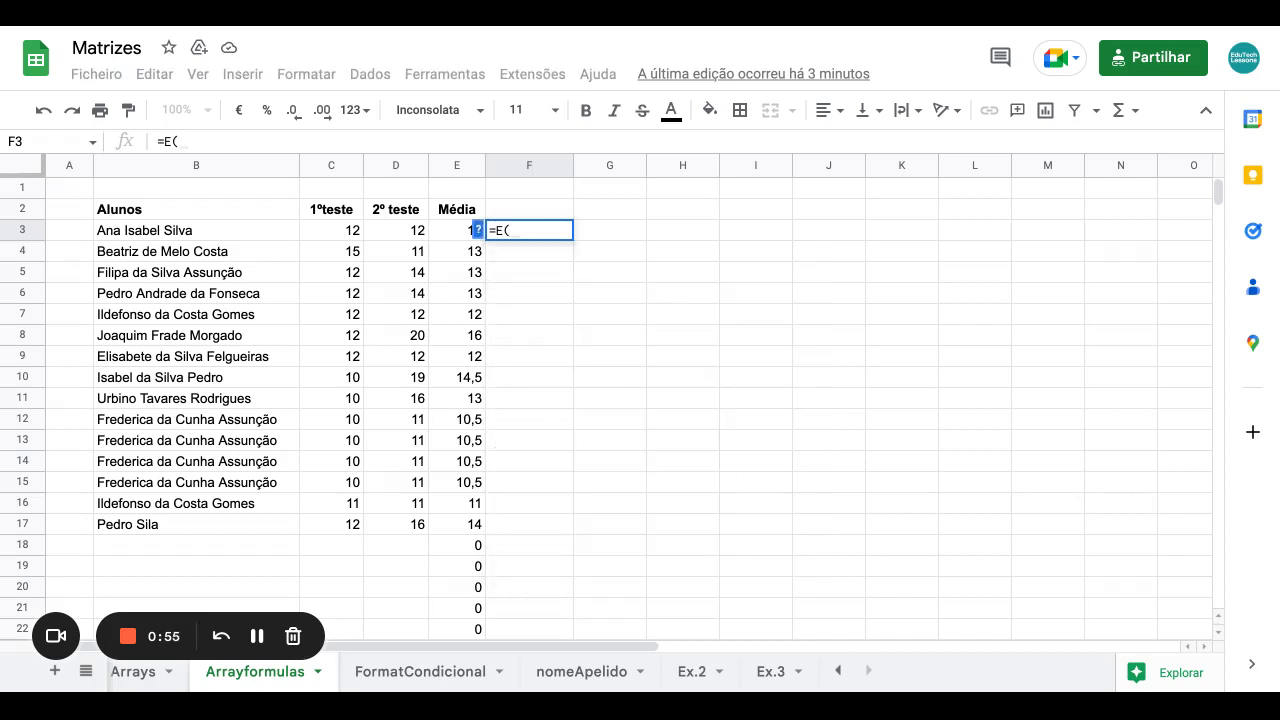
click(345, 232)
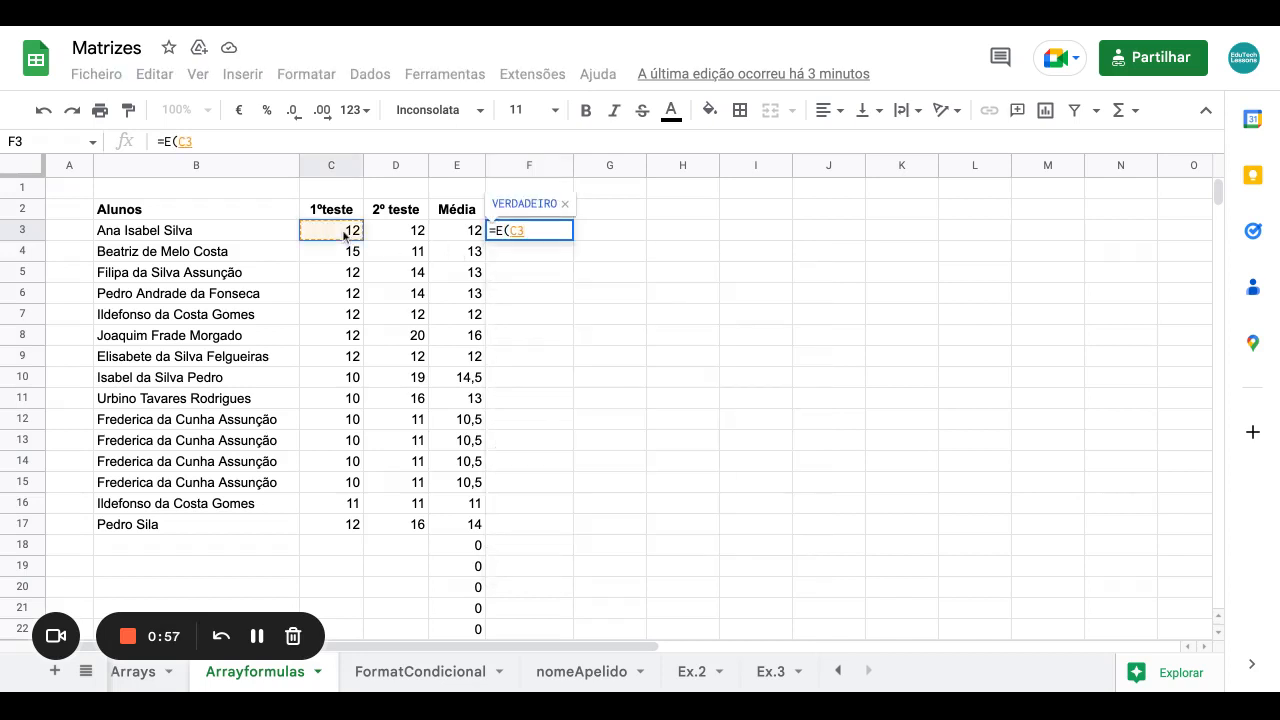
text(="")
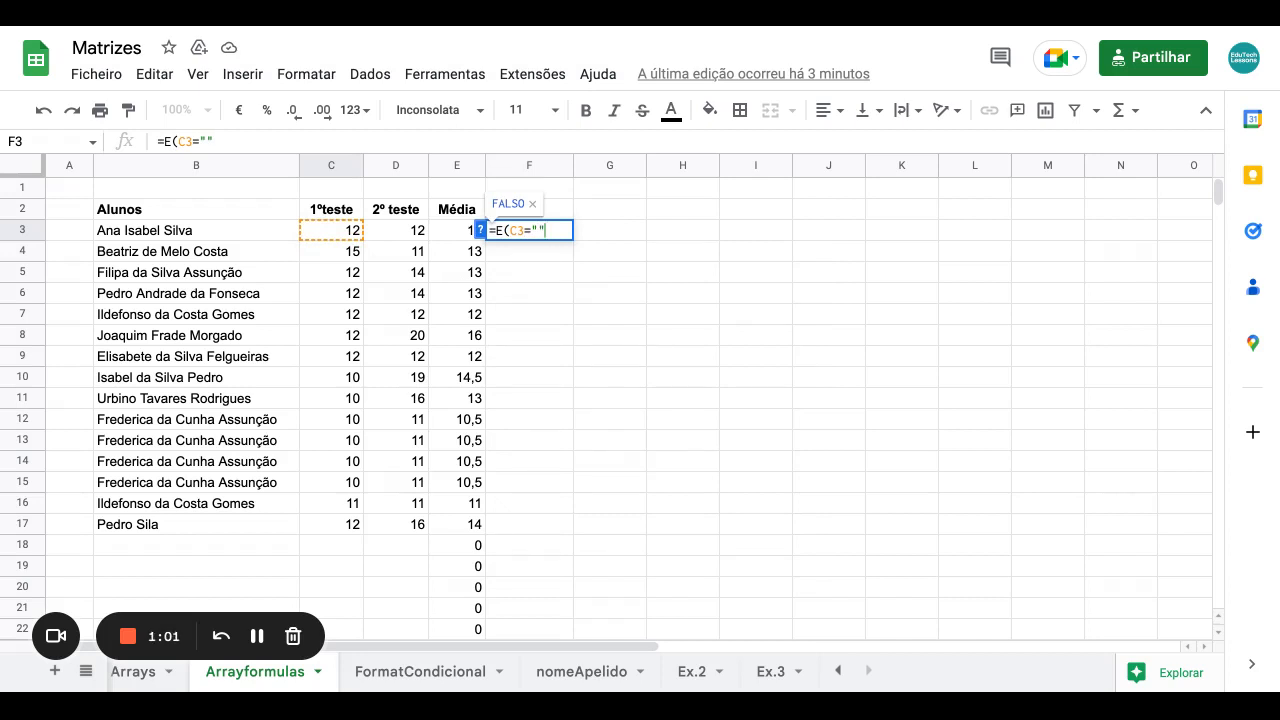
text(;)
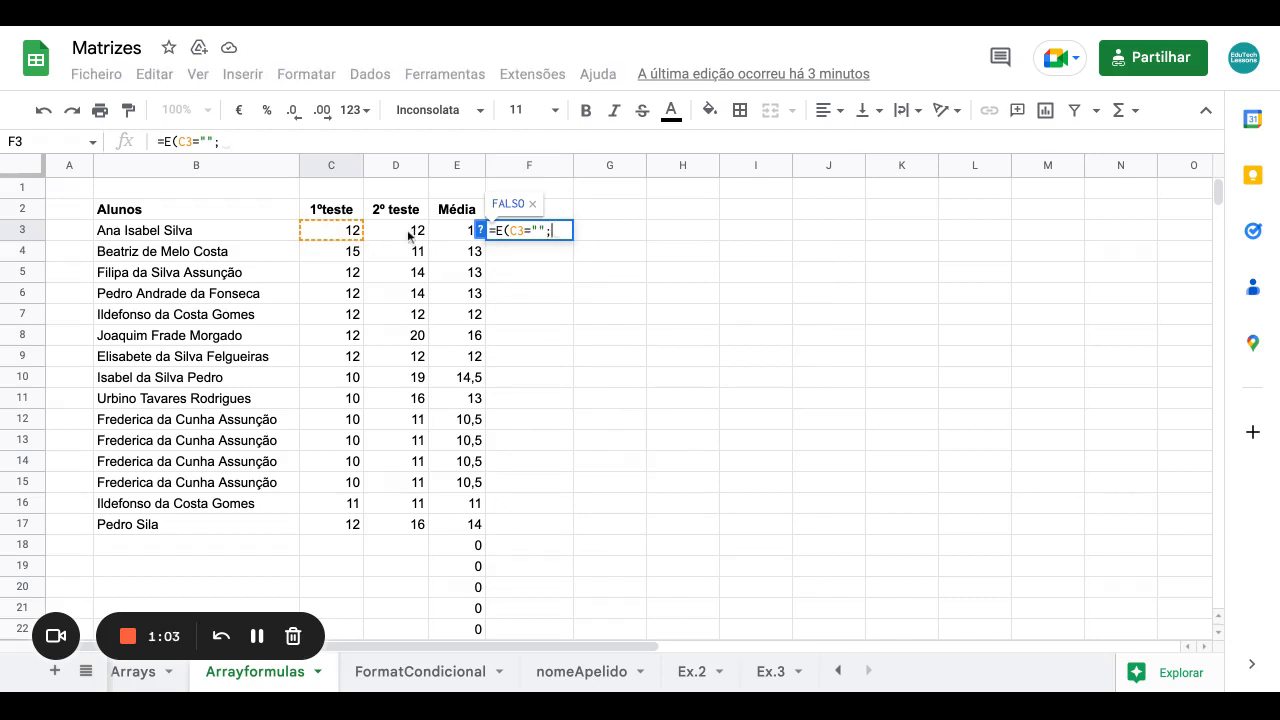
click(410, 236)
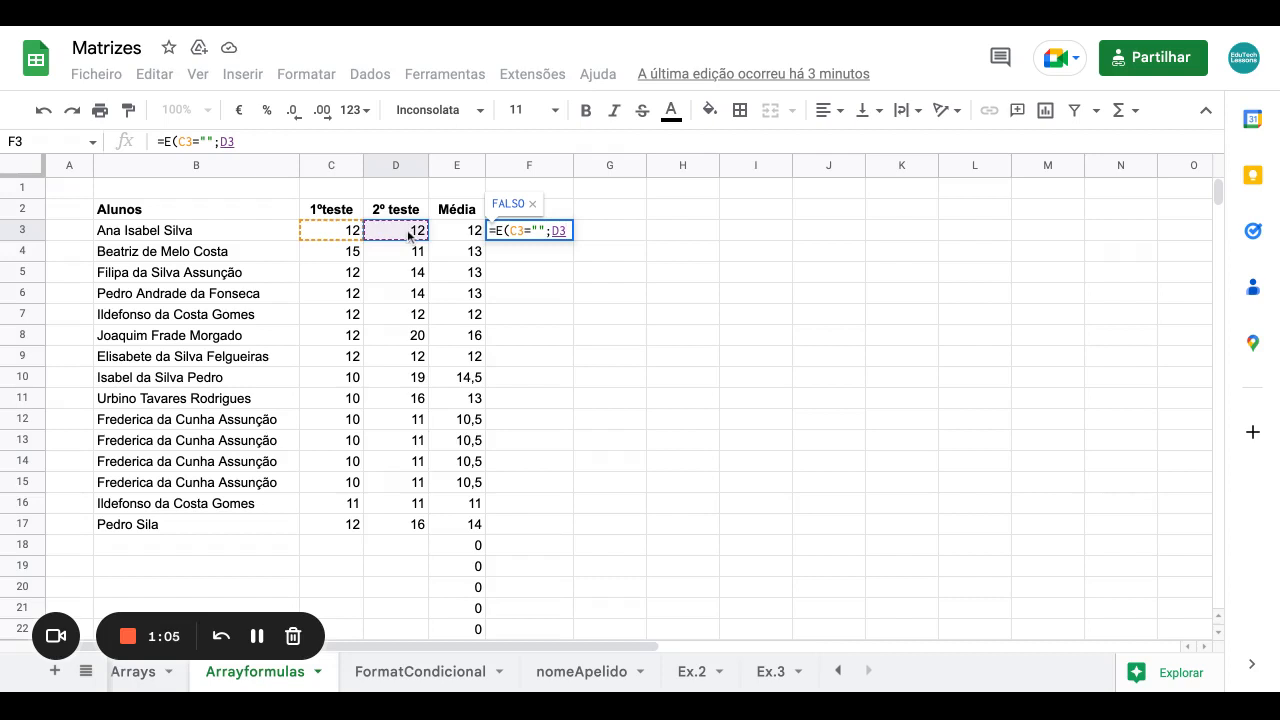
text(="")
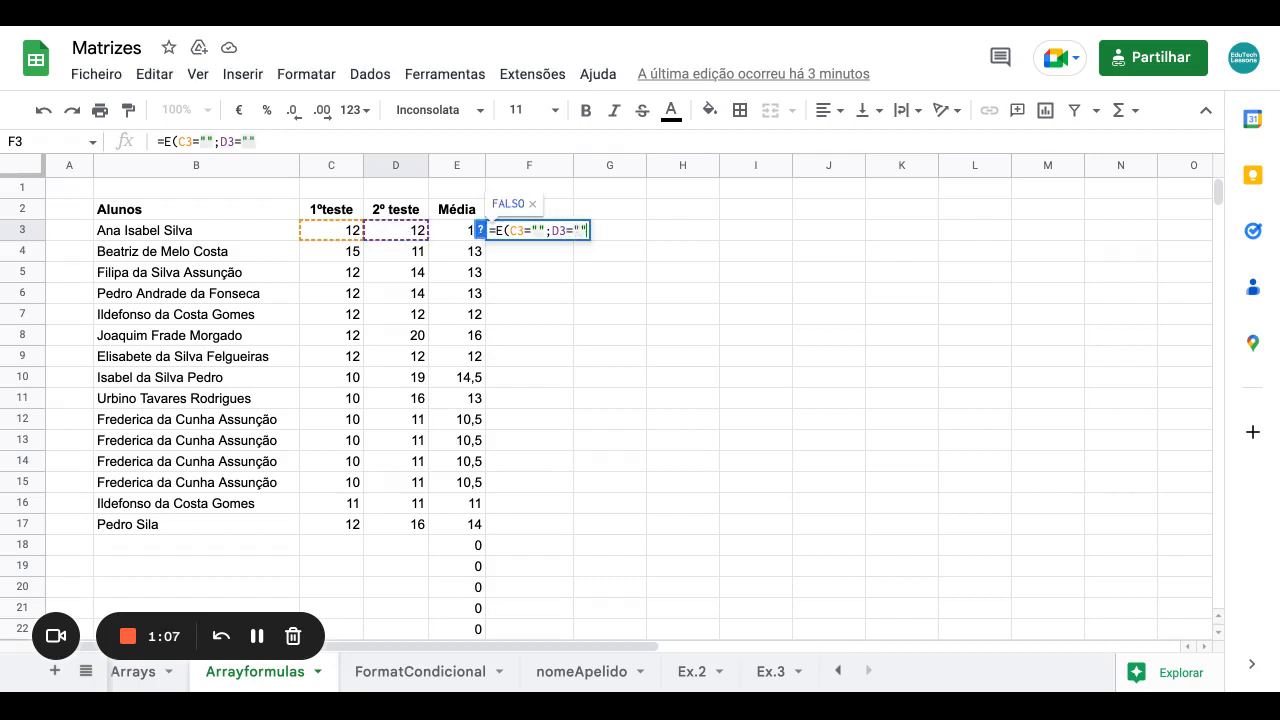
text())
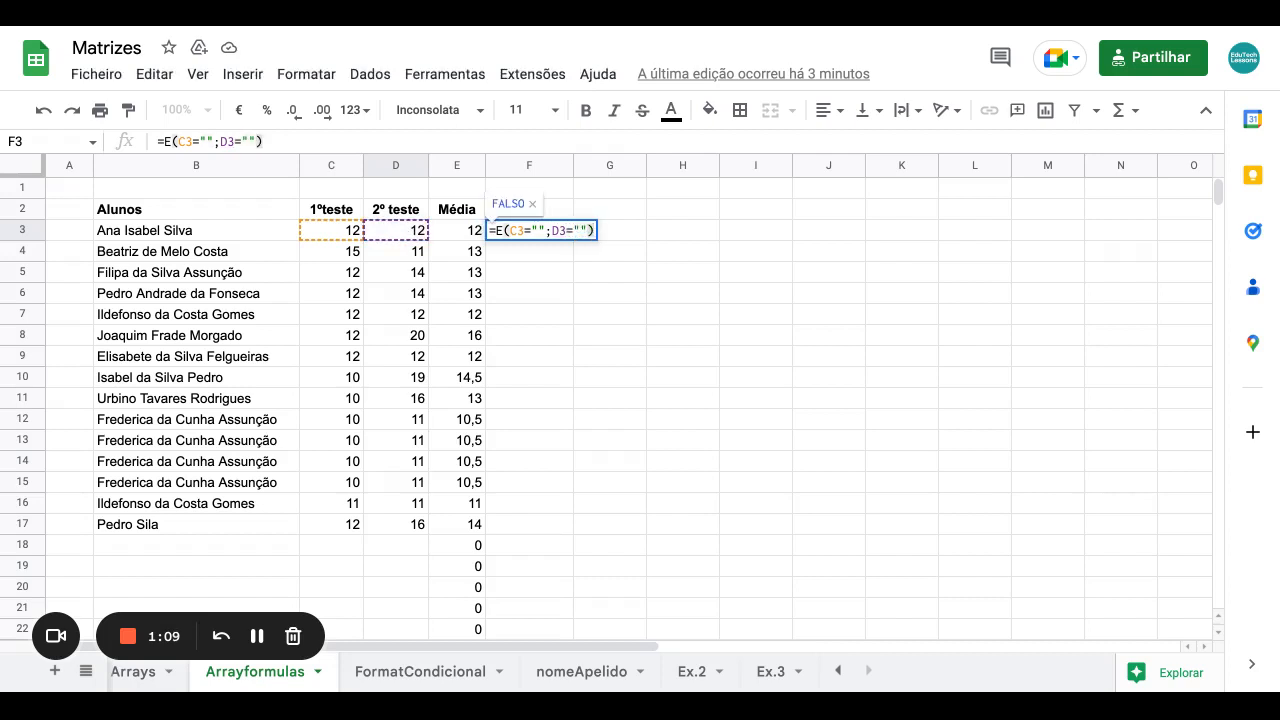
key(Return)
click(529, 233)
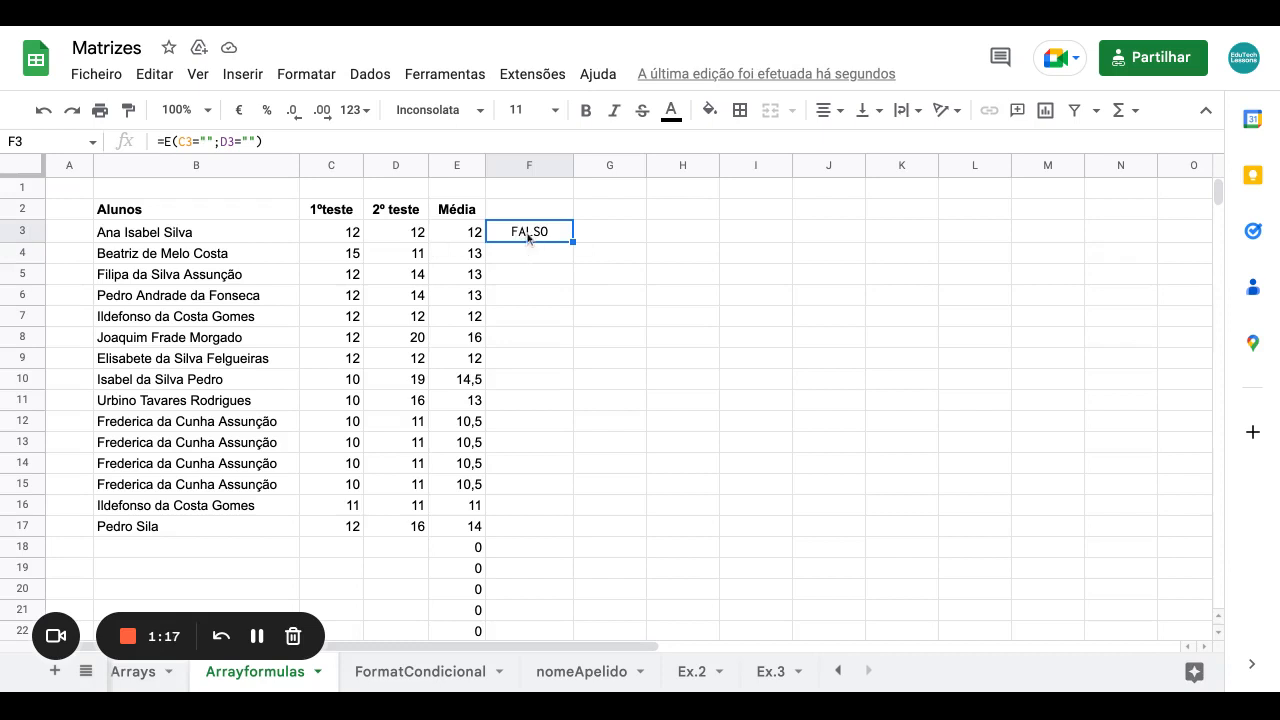
Clear C3 and D3 to test the check, then restore both scores to 12.
click(354, 239)
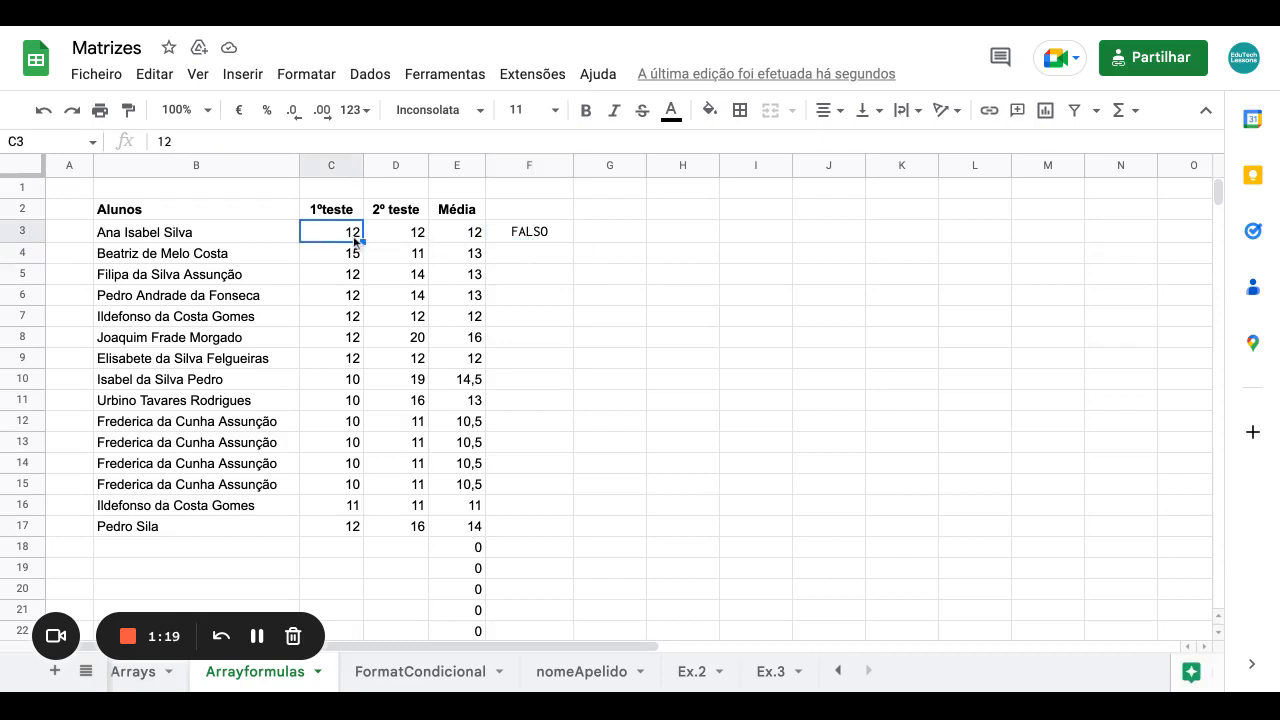
key(Delete)
click(401, 237)
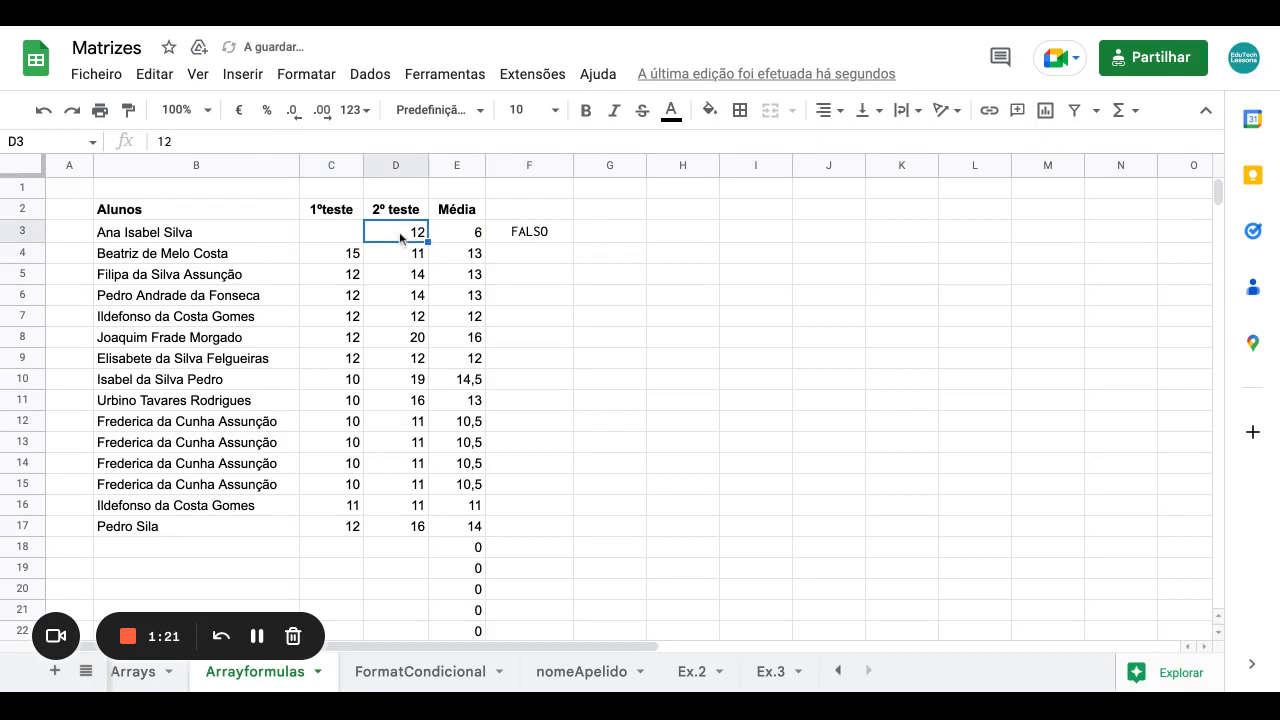
key(Delete)
click(515, 237)
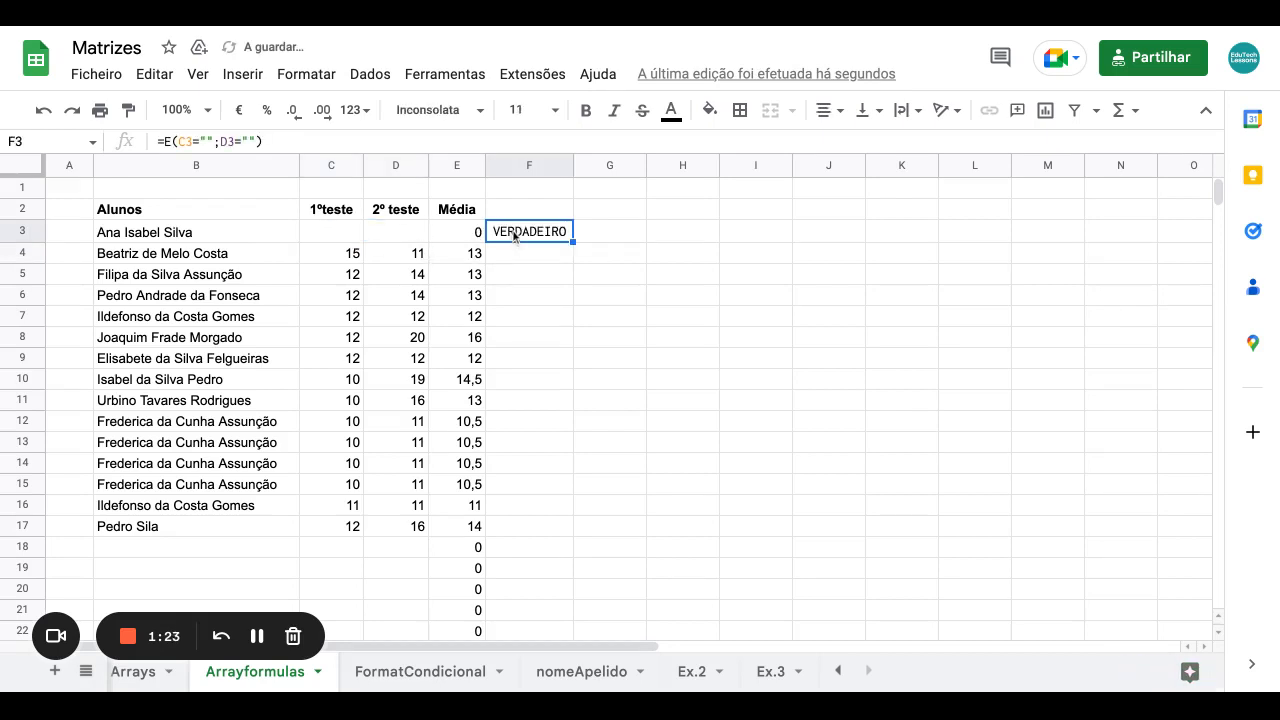
click(361, 240)
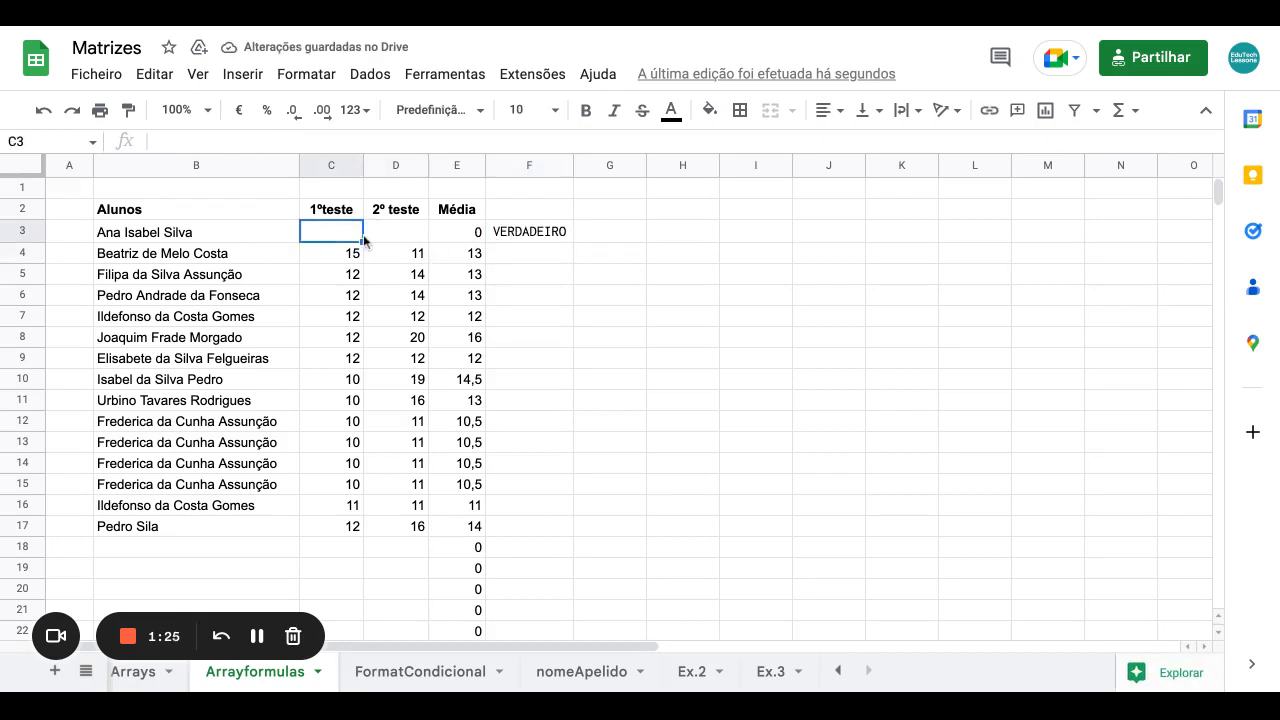
text(12)
key(Tab)
text(12)
key(Return)
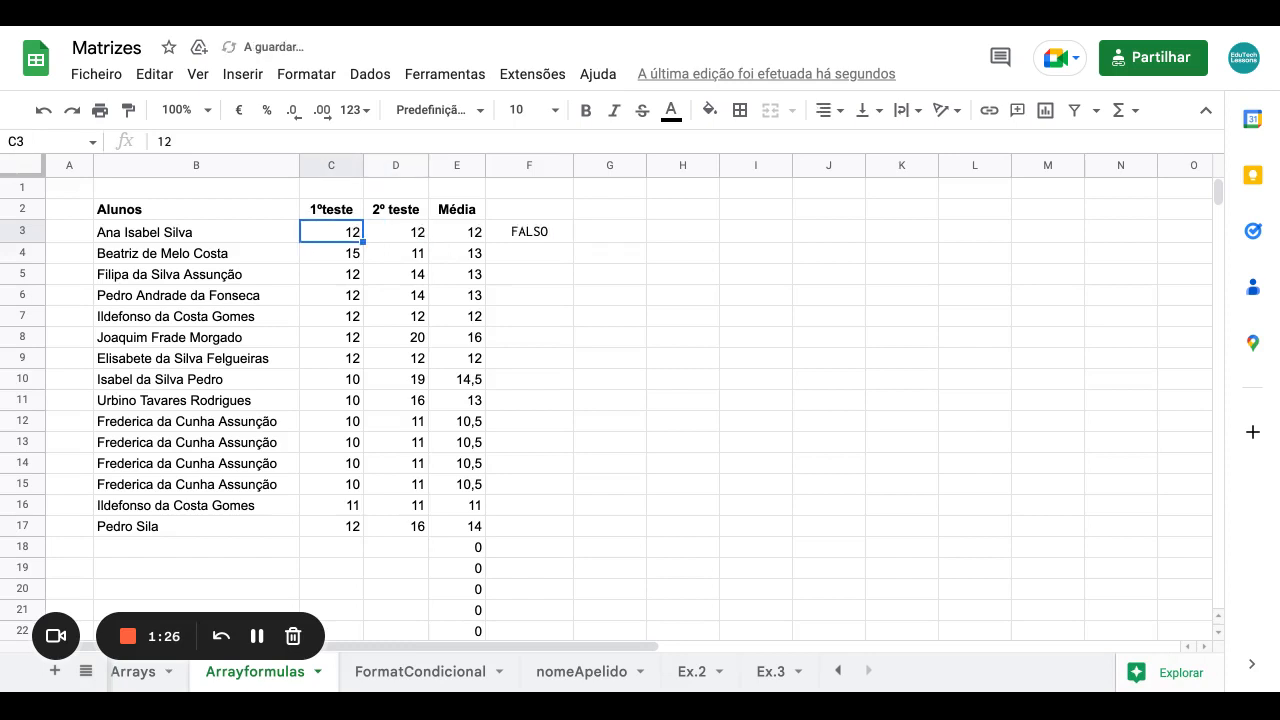
Copy the F3 check down to F17 and clear C7 and D7.
click(522, 236)
drag(574, 242, 574, 532)
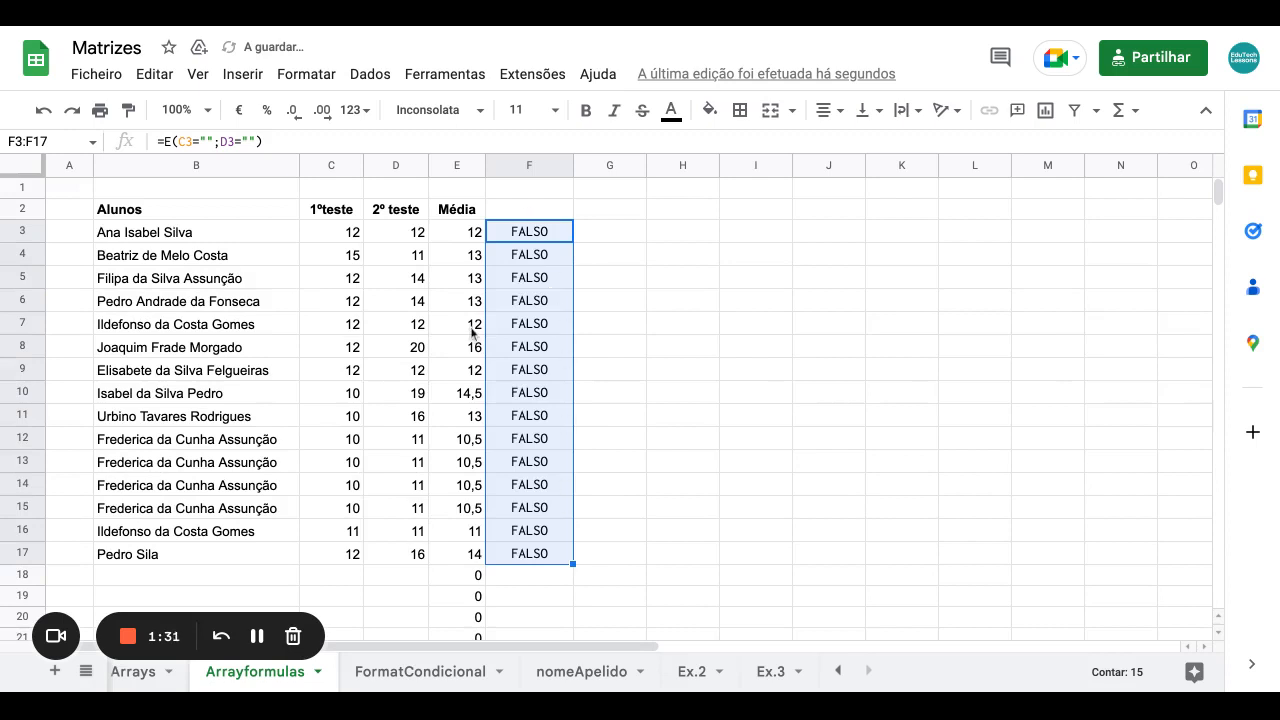
click(352, 330)
key(Delete)
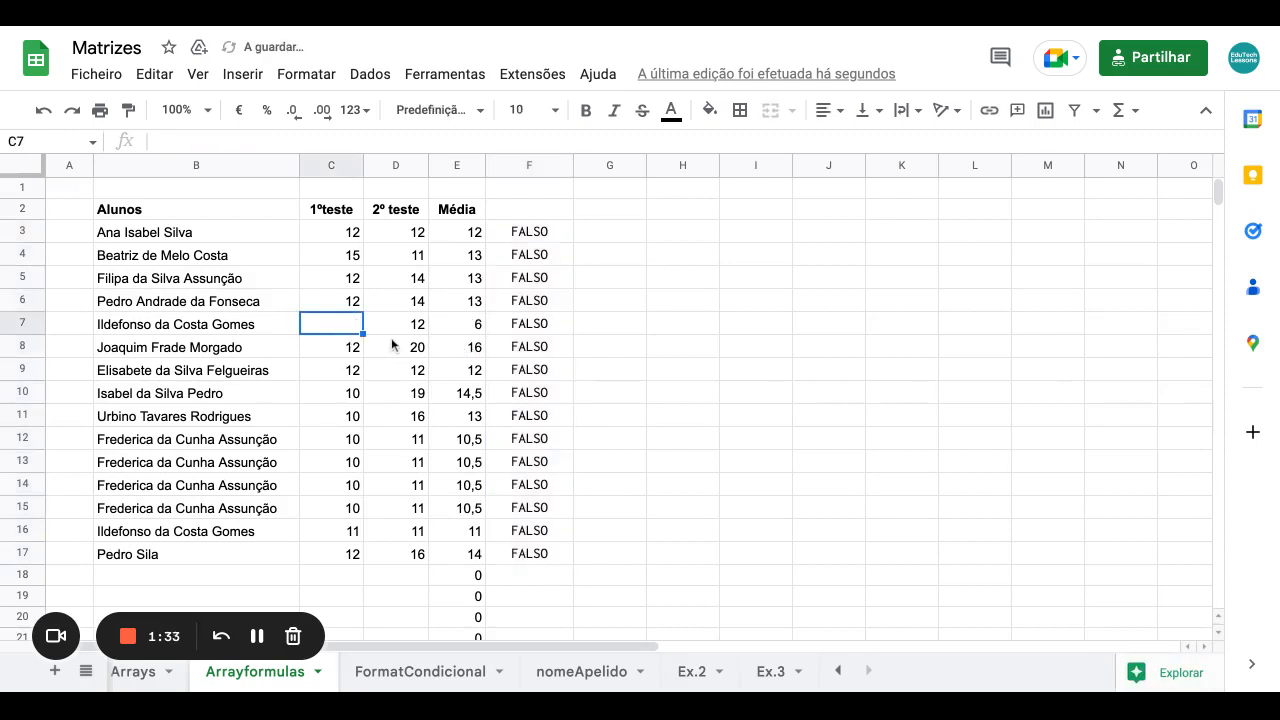
click(393, 335)
key(Delete)
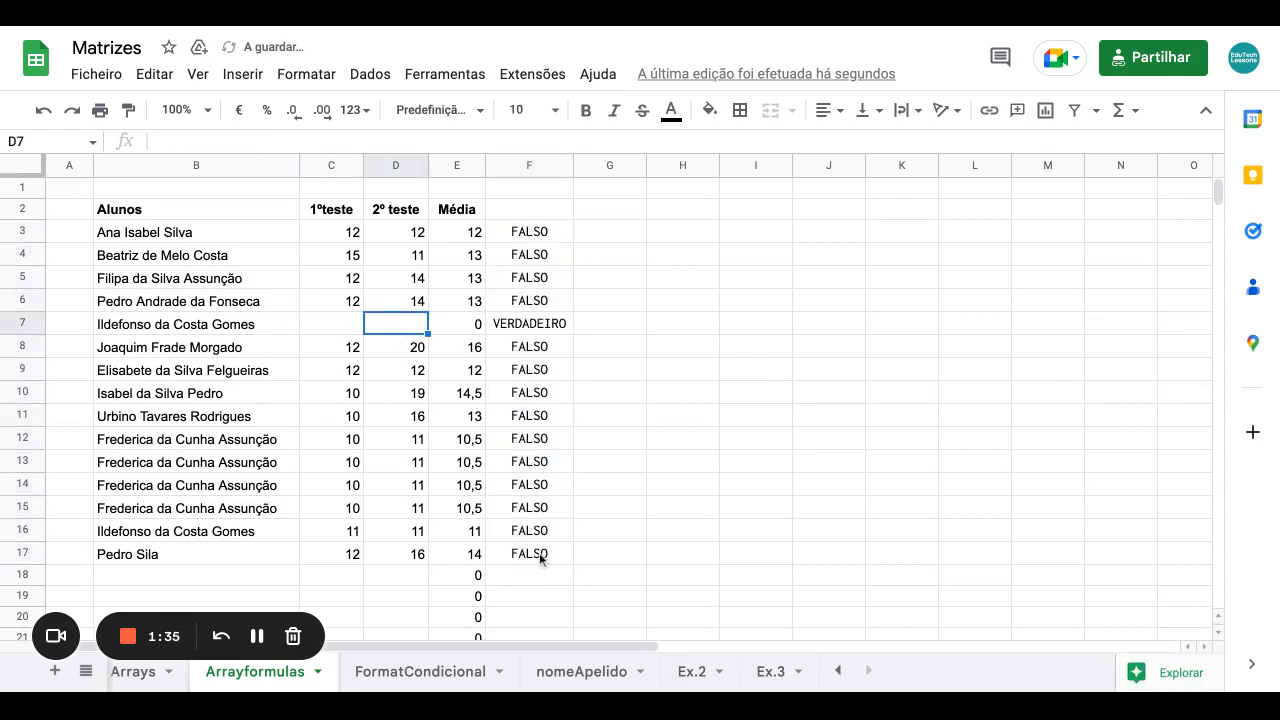
click(532, 242)
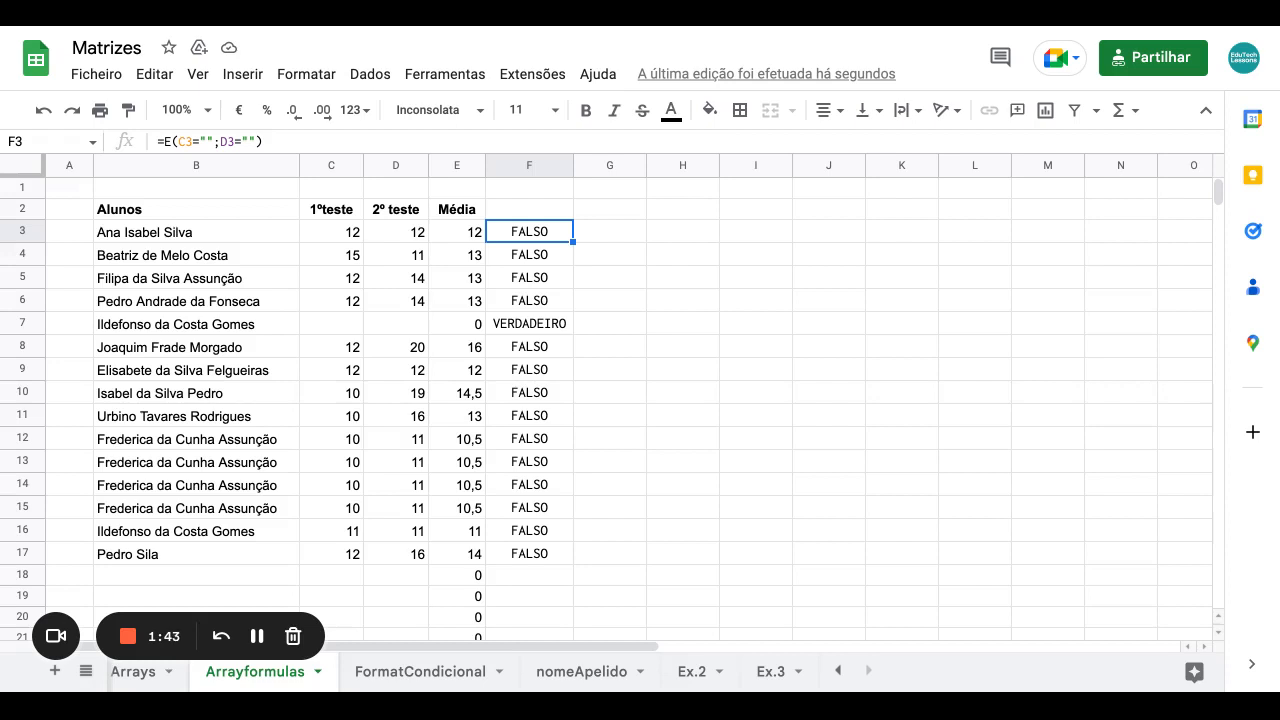
Change F3 to =SE(E(C3="";D3="");"";E3) and fill it down to F21.
double_click(498, 232)
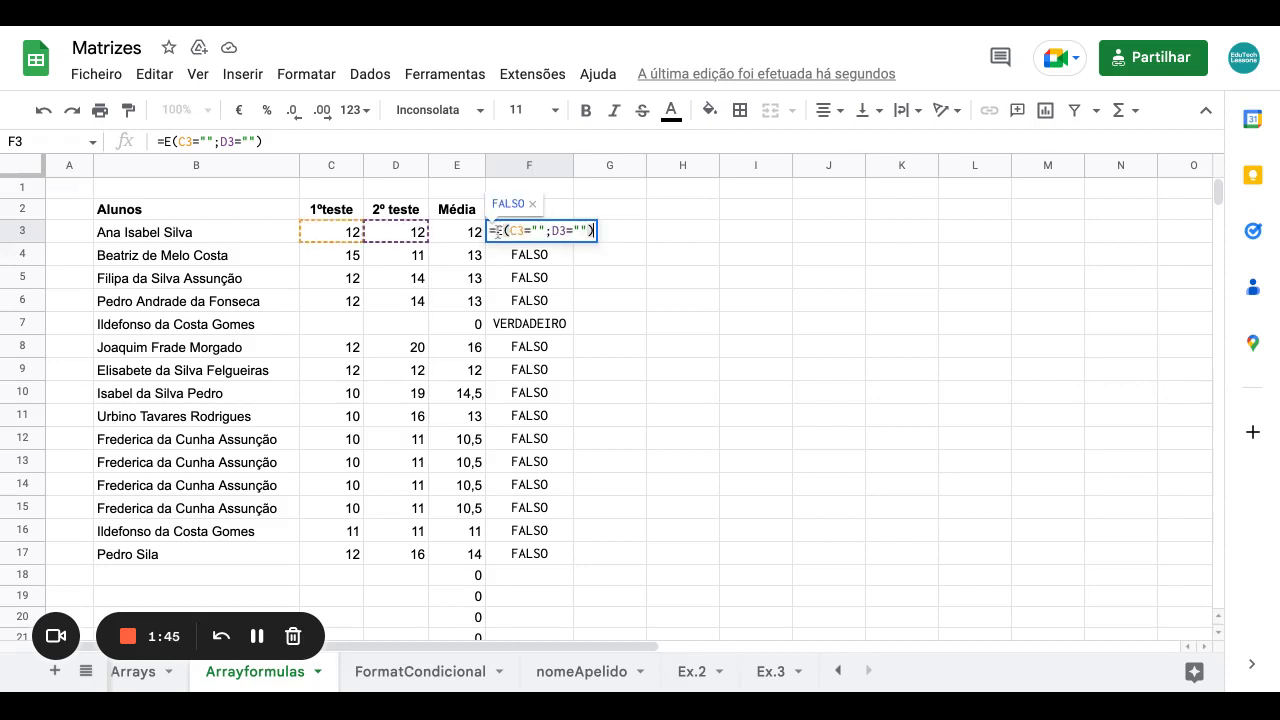
text(SE()
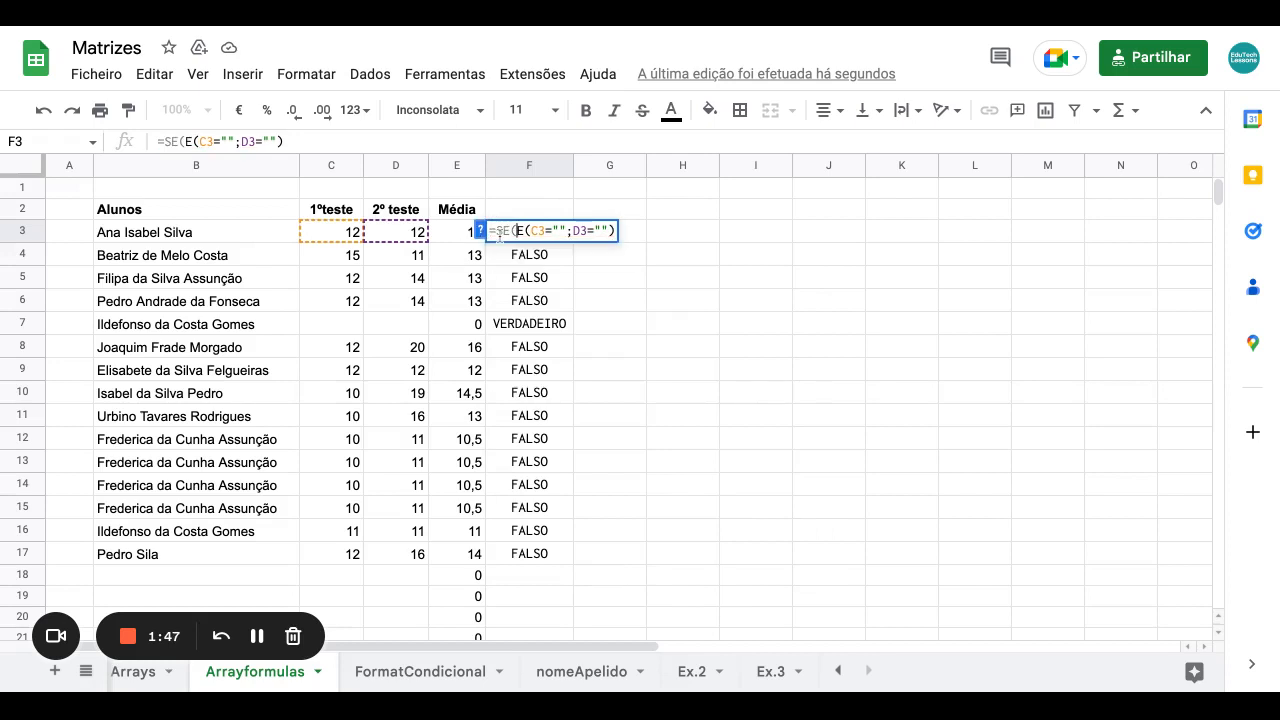
text(;)
key(BackSpace)
text(;)
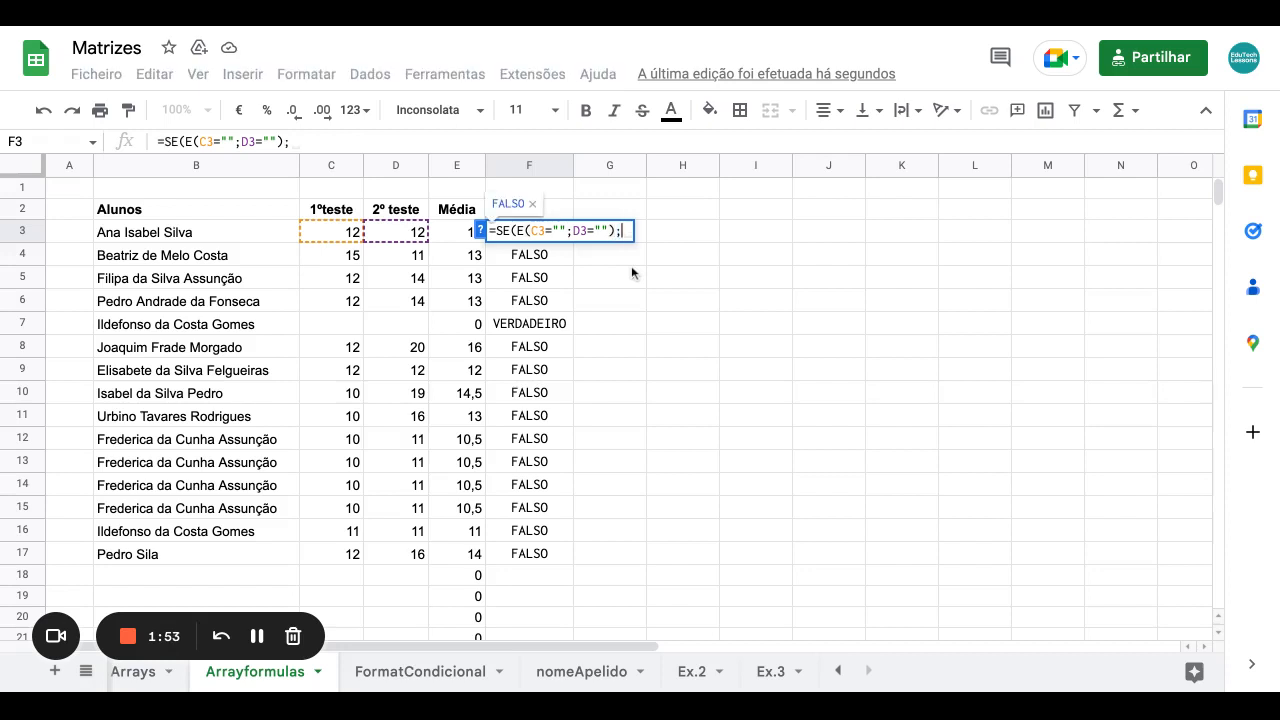
text("";)
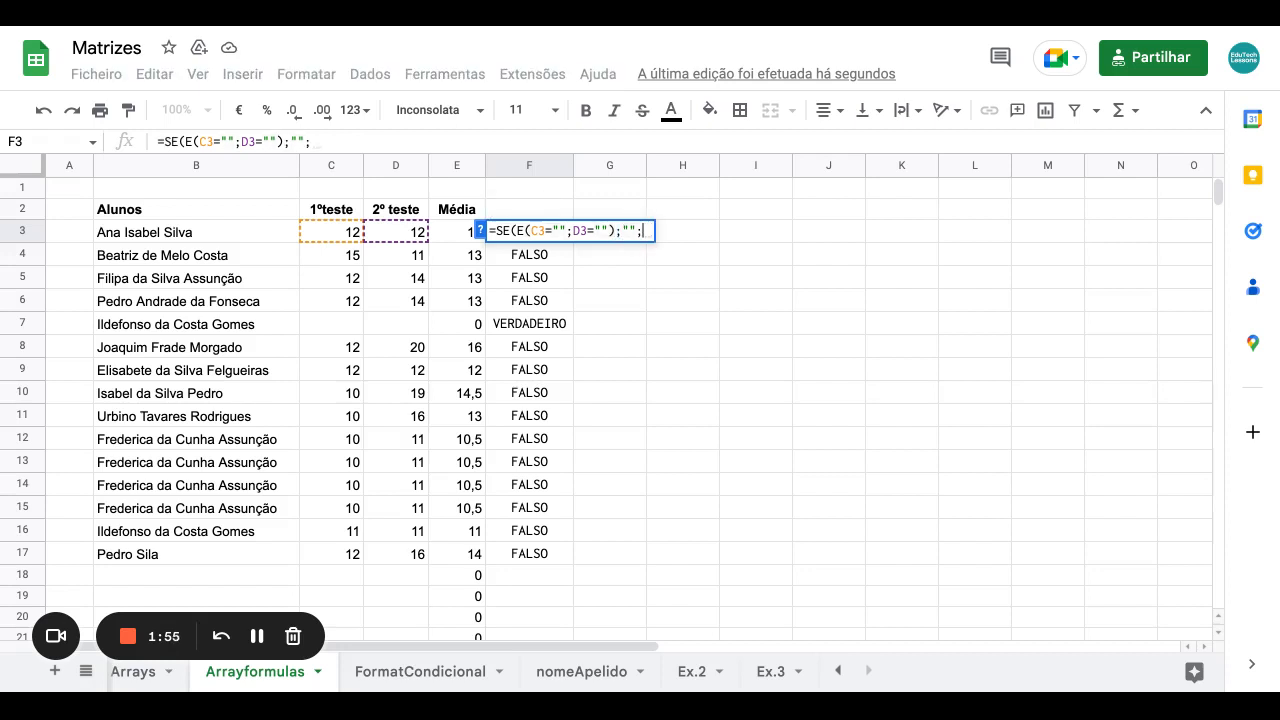
click(453, 232)
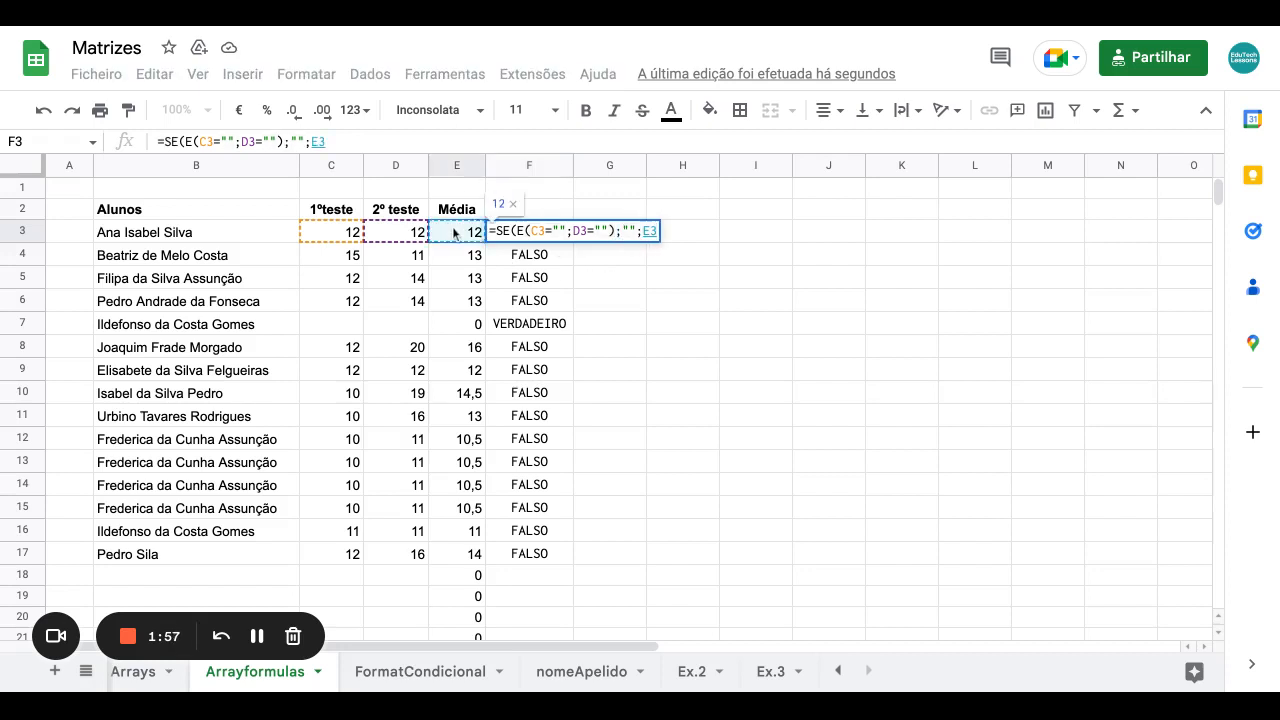
text())
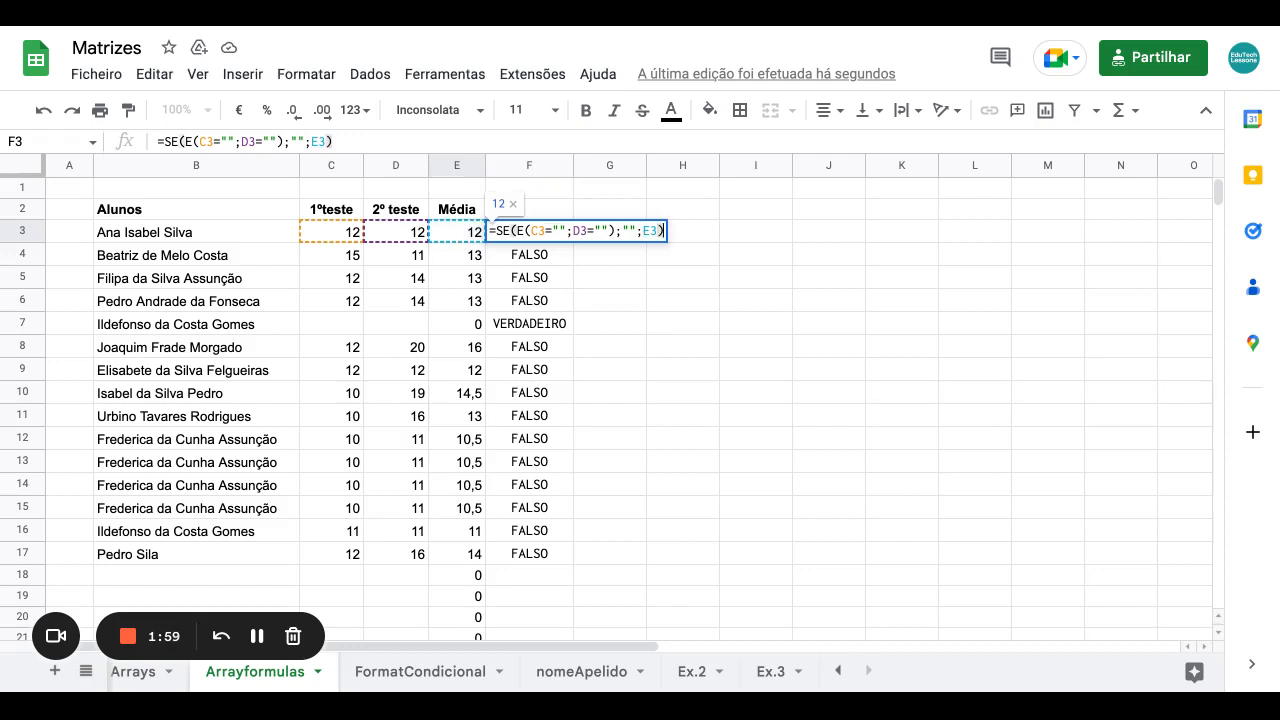
key(Return)
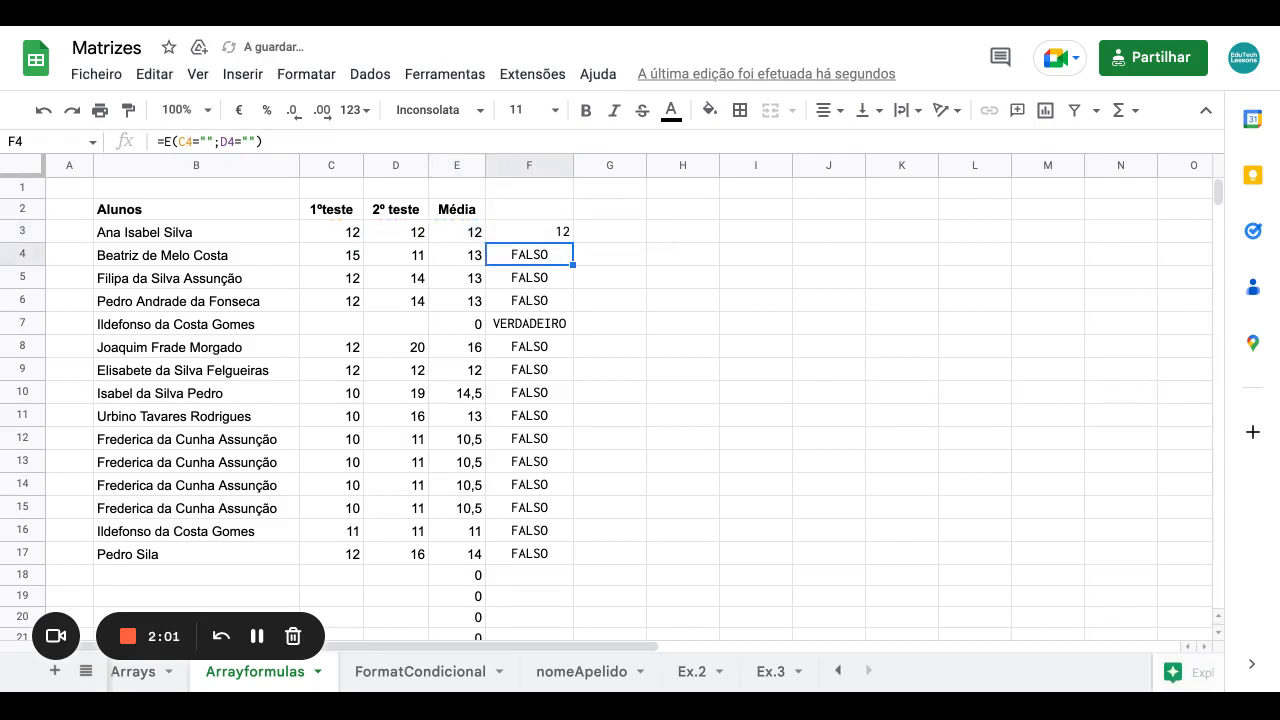
click(562, 233)
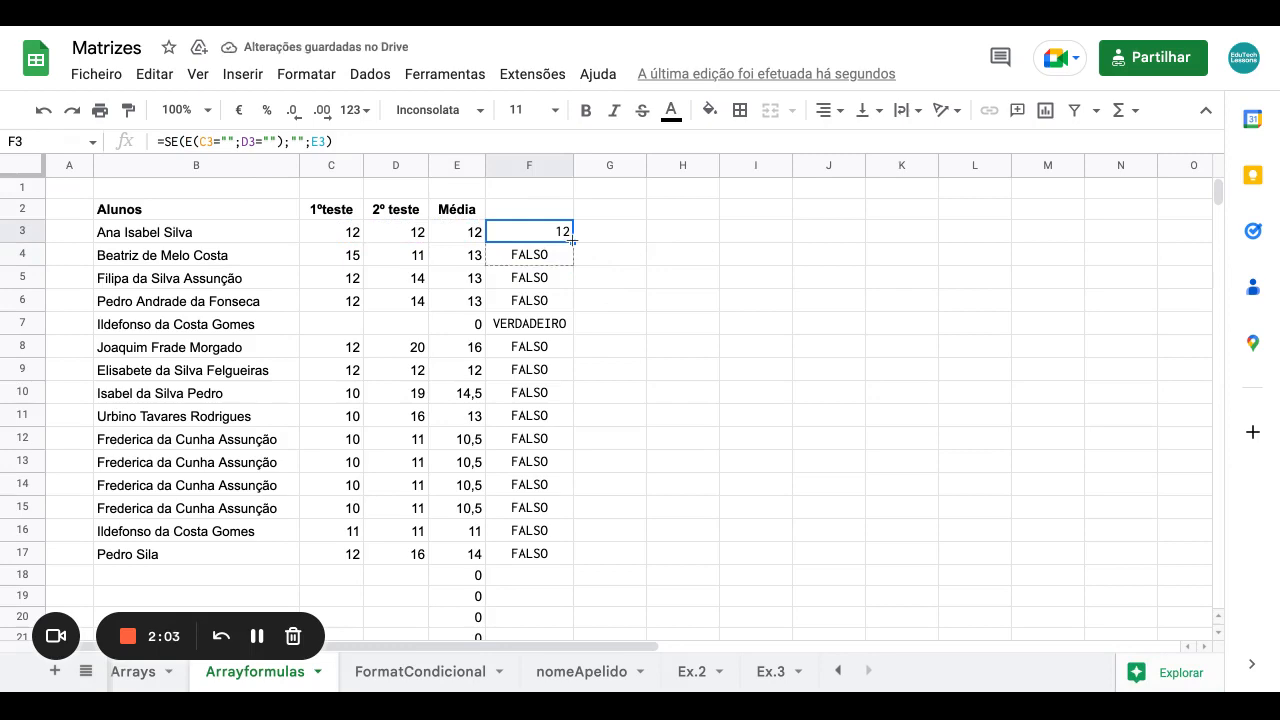
drag(572, 241, 572, 573)
Inspect the copied formula in F6 and the empty C7 and D7 scores.
scroll(635, 420, up, 1)
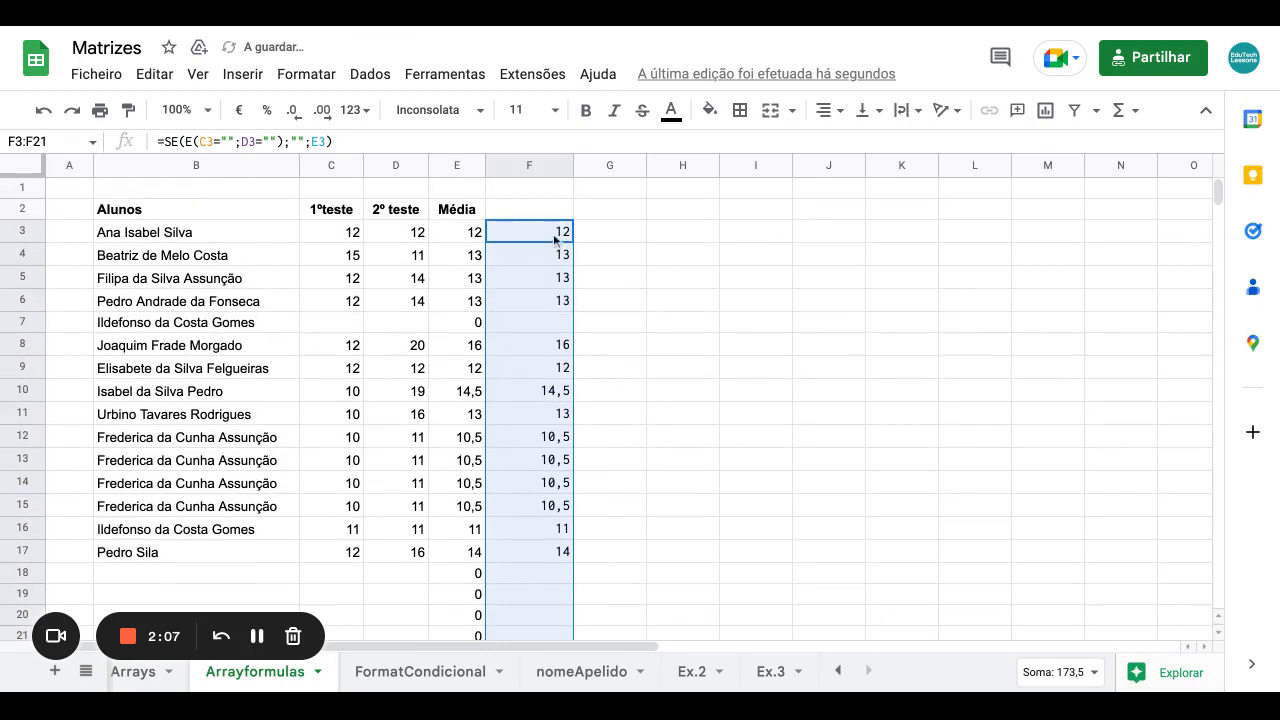
click(543, 305)
click(354, 331)
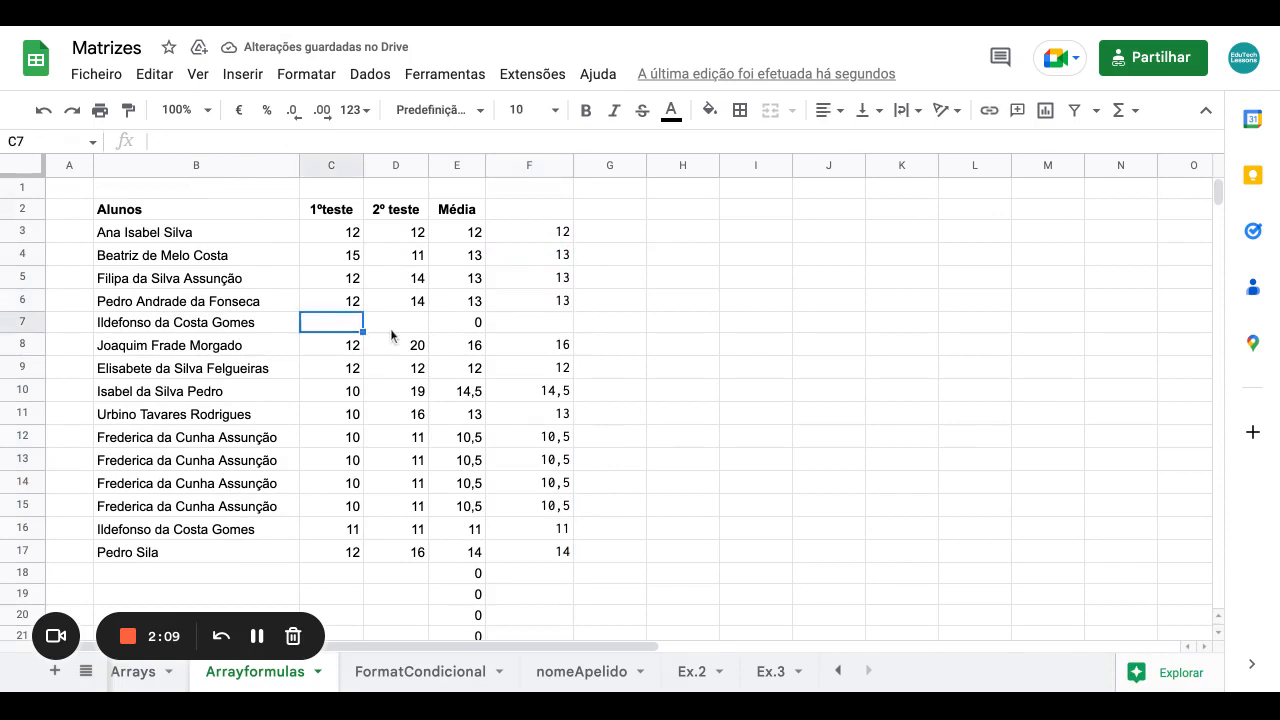
click(390, 329)
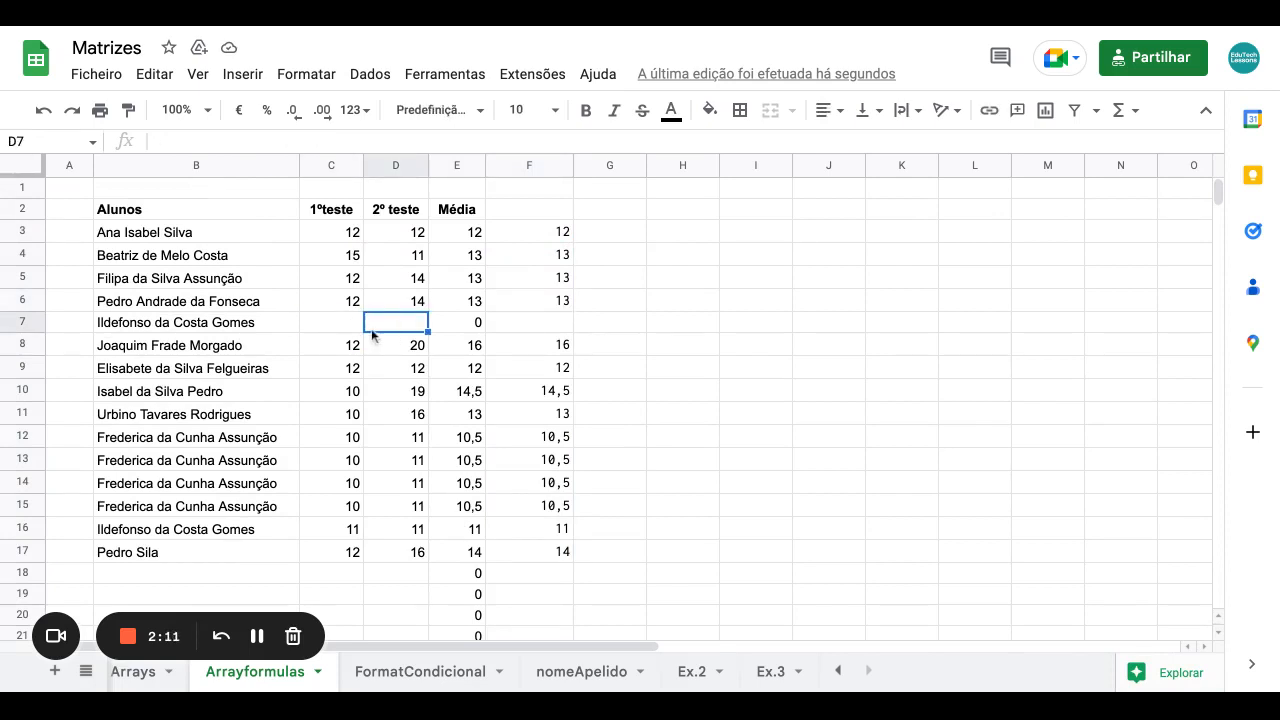
click(340, 335)
click(388, 334)
click(541, 331)
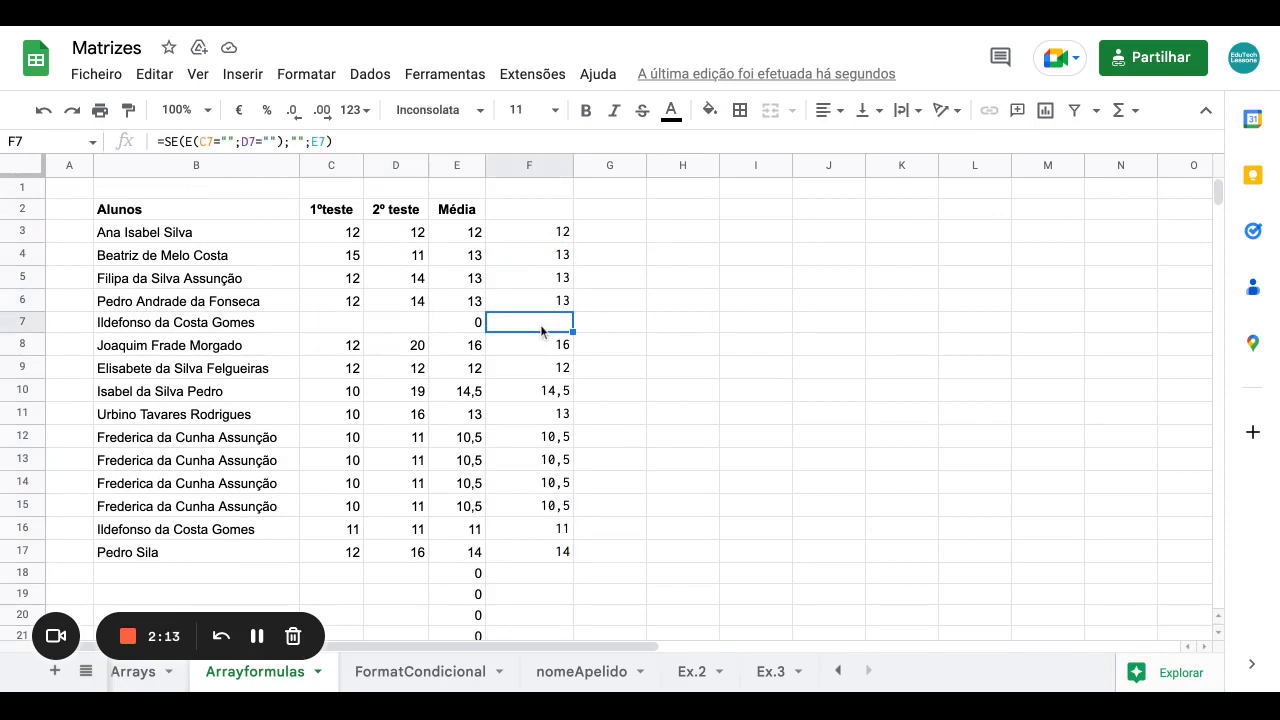
scroll(541, 331, down, 1)
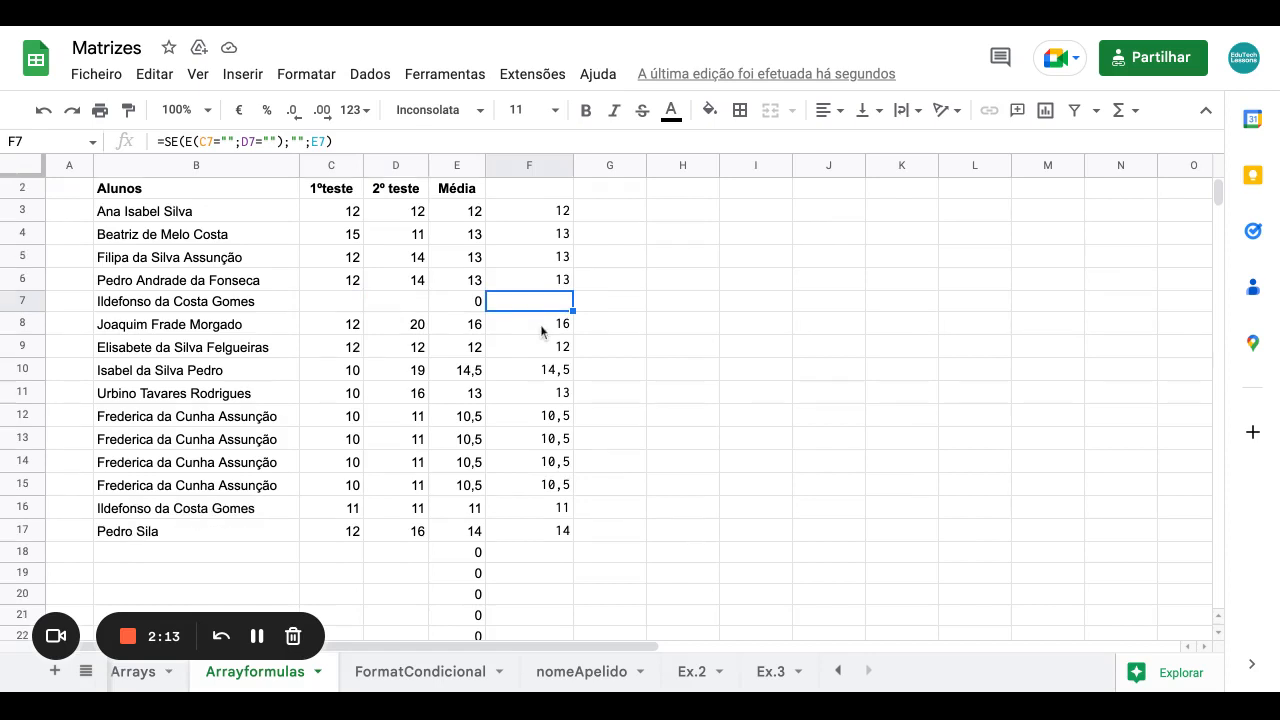
click(396, 550)
double_click(556, 553)
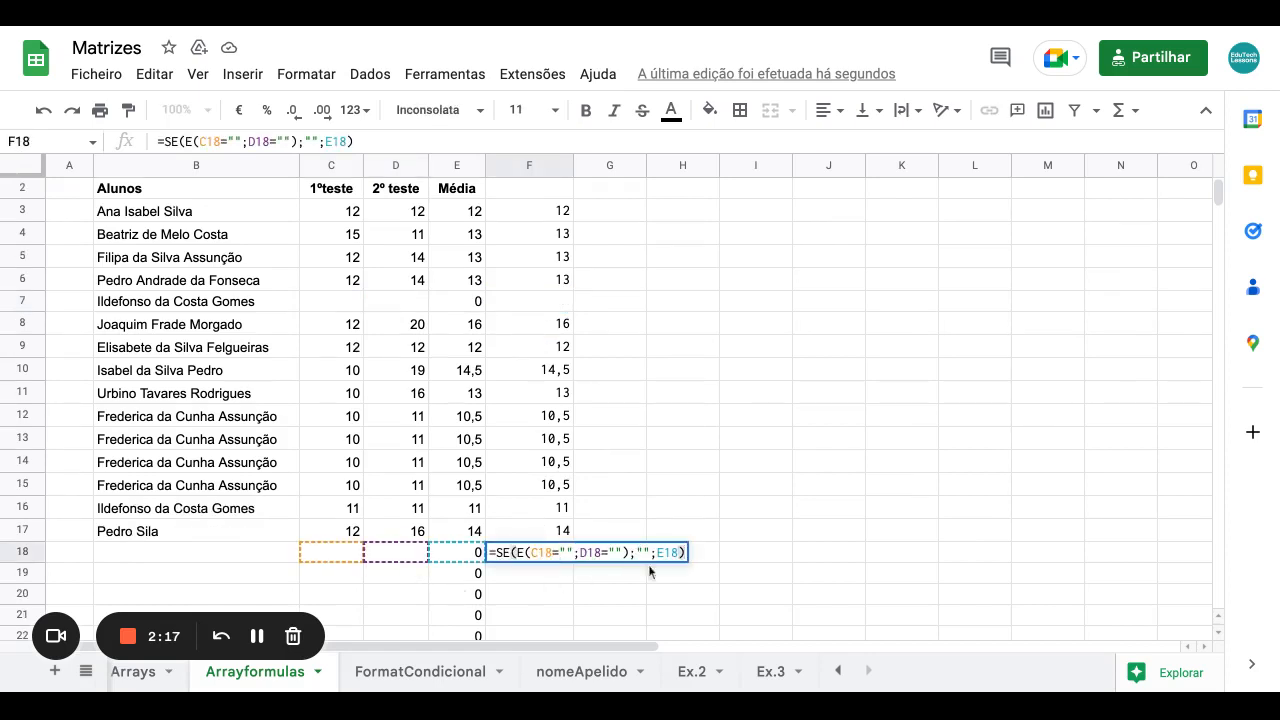
key(Escape)
scroll(674, 537, down, 2)
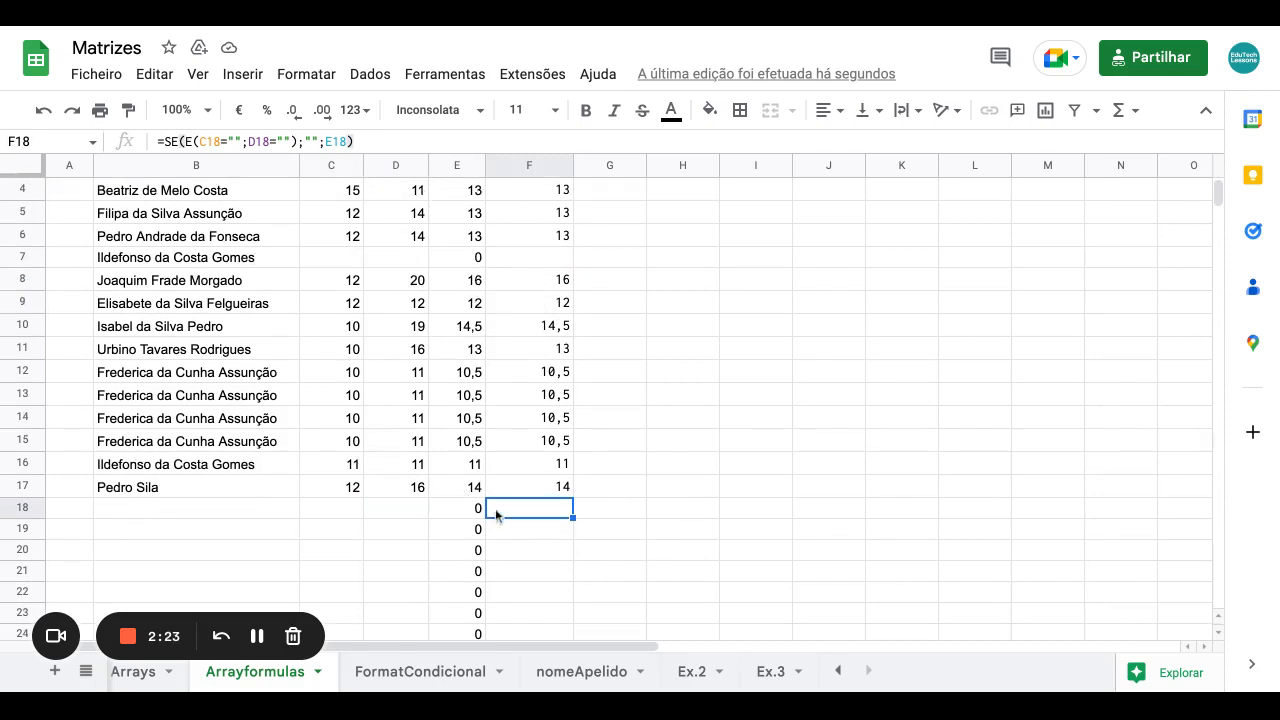
scroll(507, 514, up, 2)
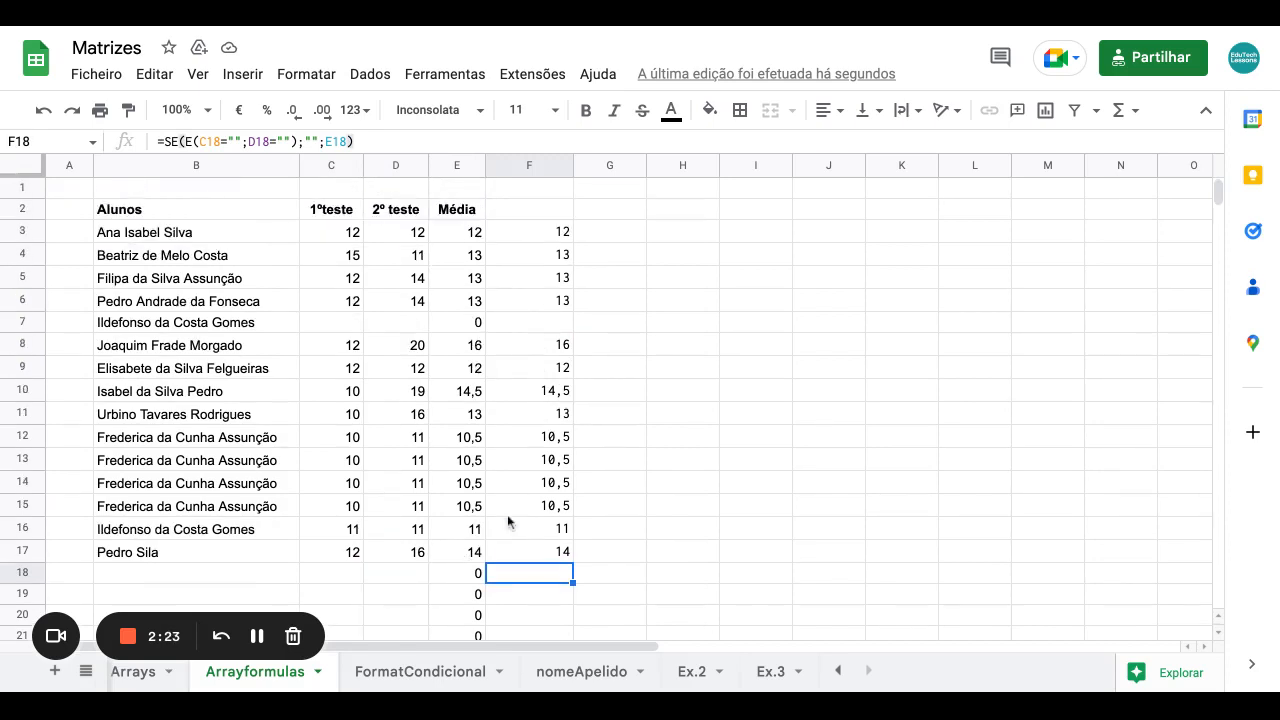
click(550, 236)
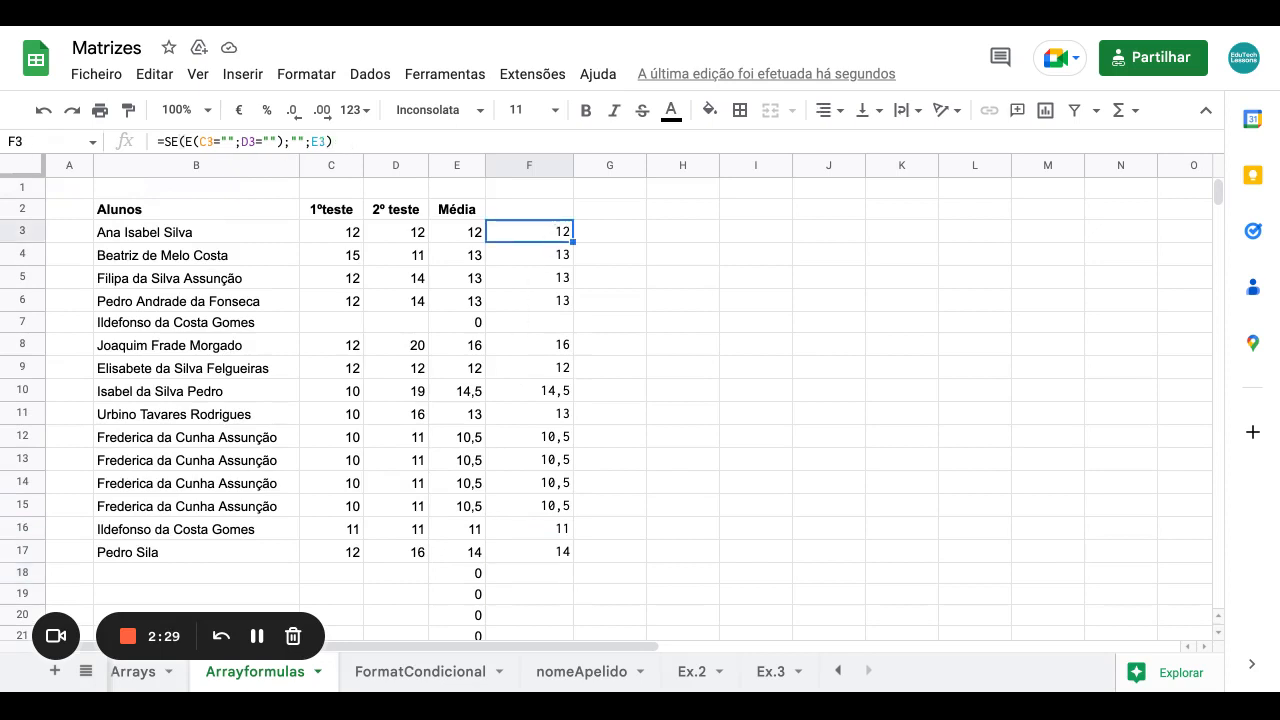
Delete the copied formulas in F4:F31.
click(549, 255)
key(shift+Down)
key(shift+Down)
key(shift+Down)
key(shift+Down)
key(shift+Down)
key(shift+Down)
key(shift+Down)
key(shift+Down)
key(shift+Down)
key(shift+Down)
key(shift+Down)
key(shift+Down)
key(shift+Down)
key(shift+Down)
key(shift+Down)
key(shift+Down)
key(shift+Down)
key(shift+Down)
key(shift+Down)
key(shift+Down)
key(shift+Up)
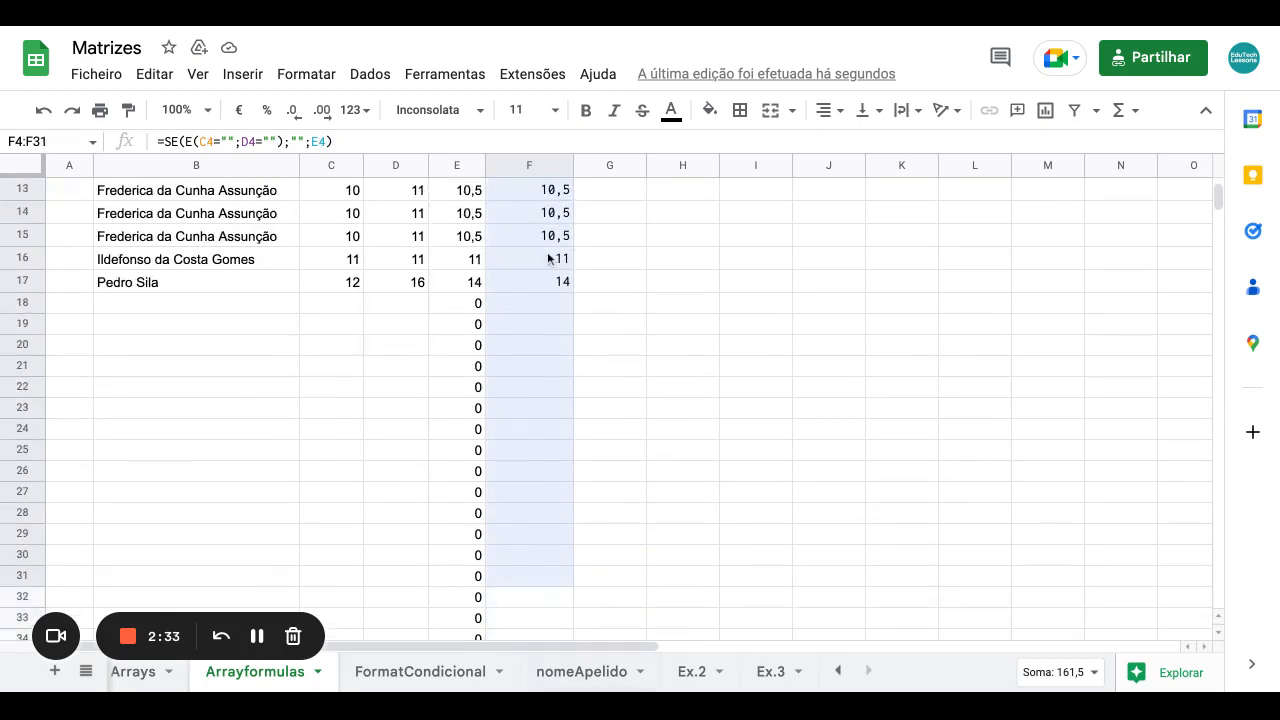
key(Delete)
Turn F3 into =ArrayFormula(SE(E(C3:C="";D3:D="");"";E3:E)).
scroll(620, 475, up, 5)
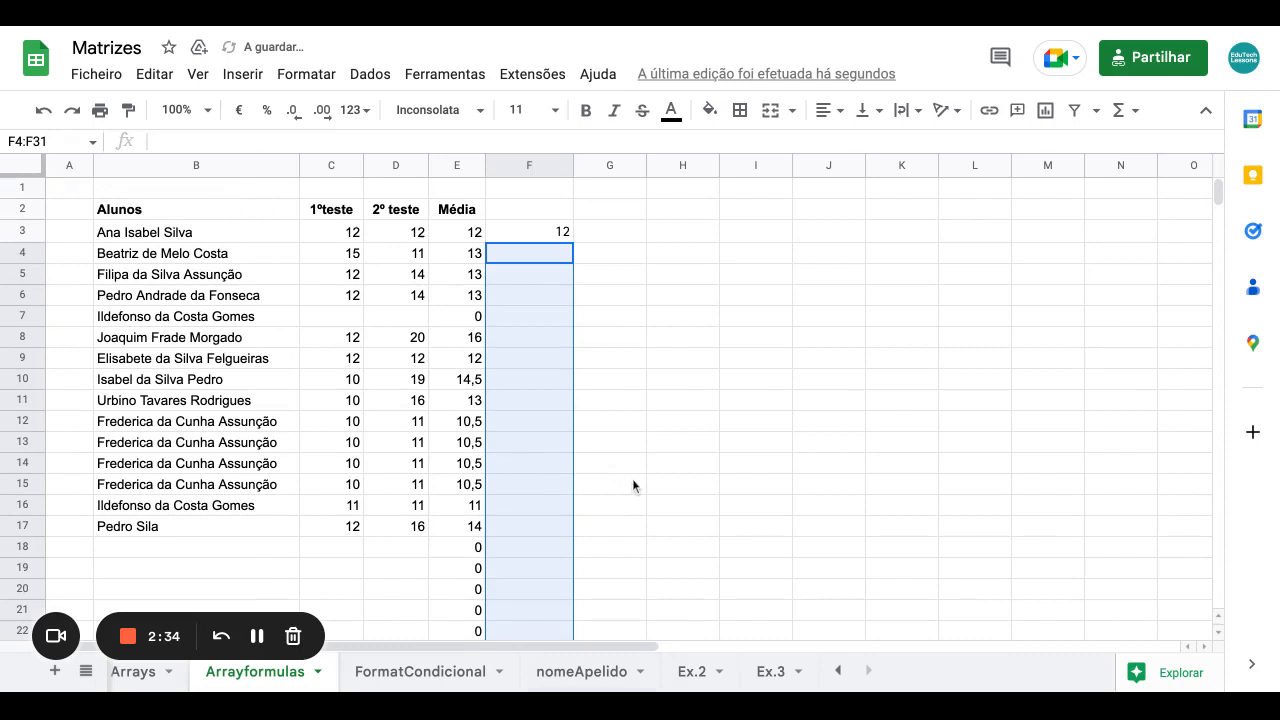
click(550, 238)
key(F2)
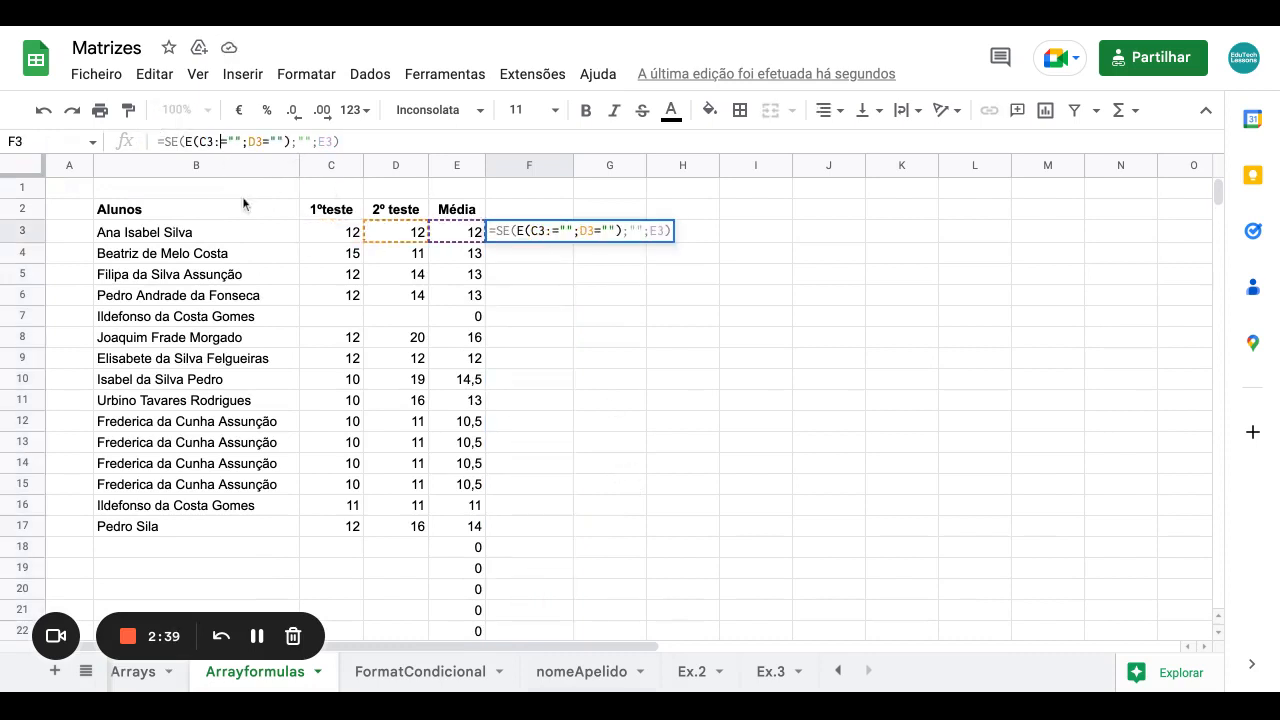
text(:C)
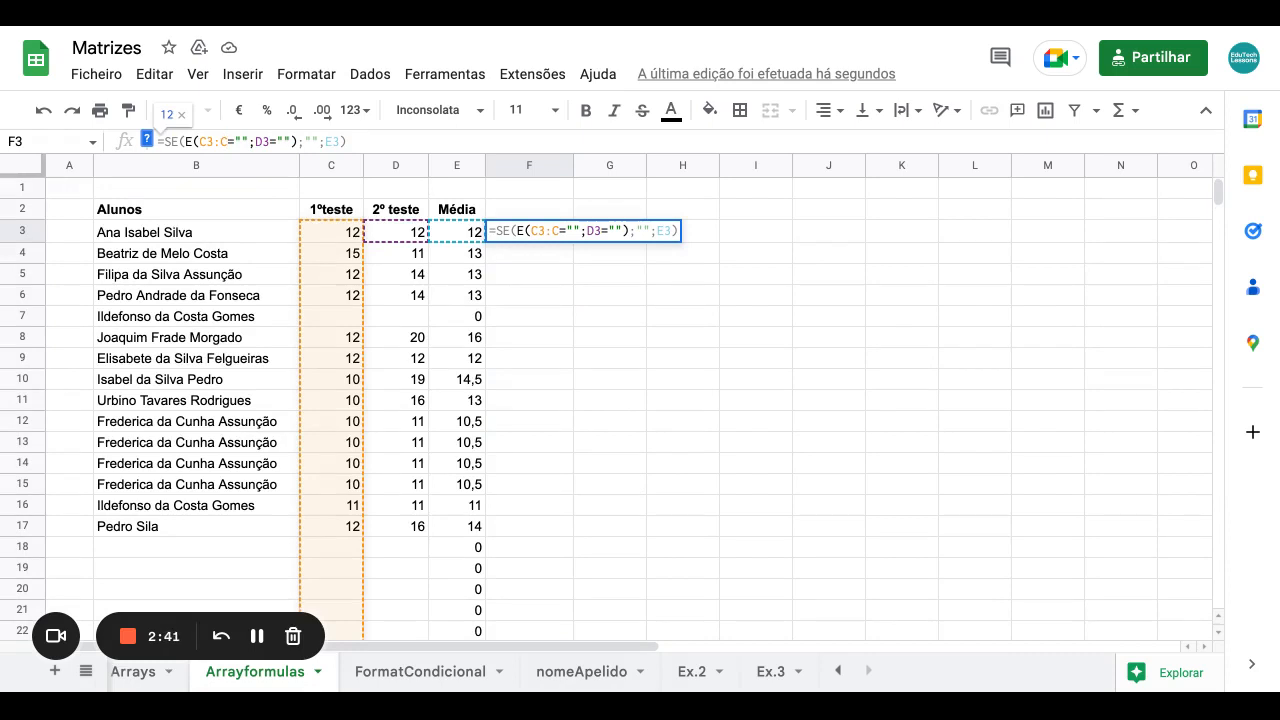
click(266, 141)
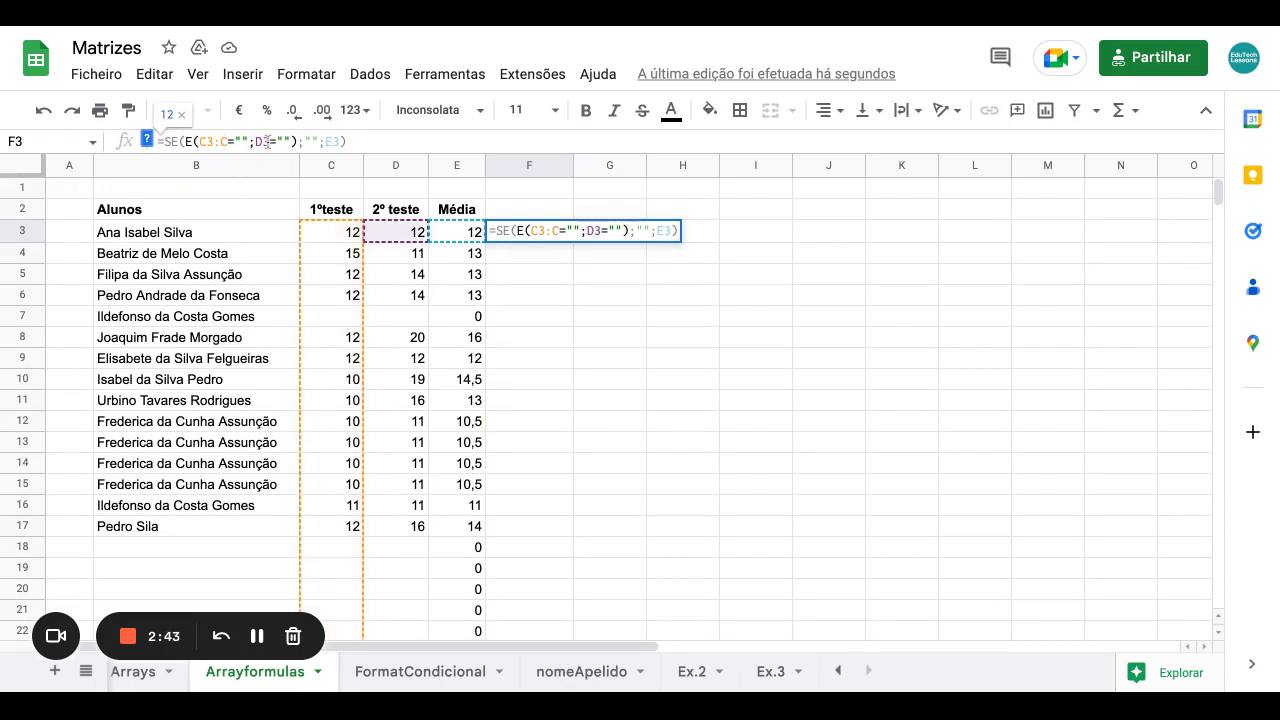
text(:D)
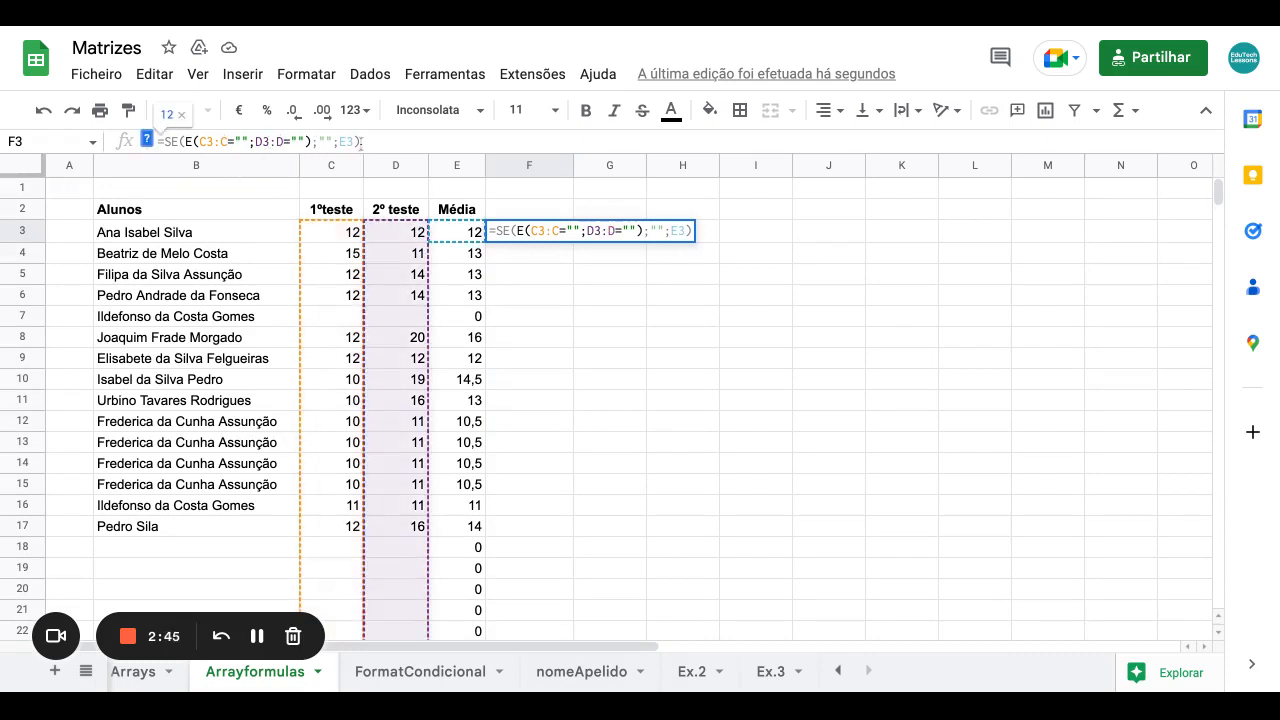
text(:E)
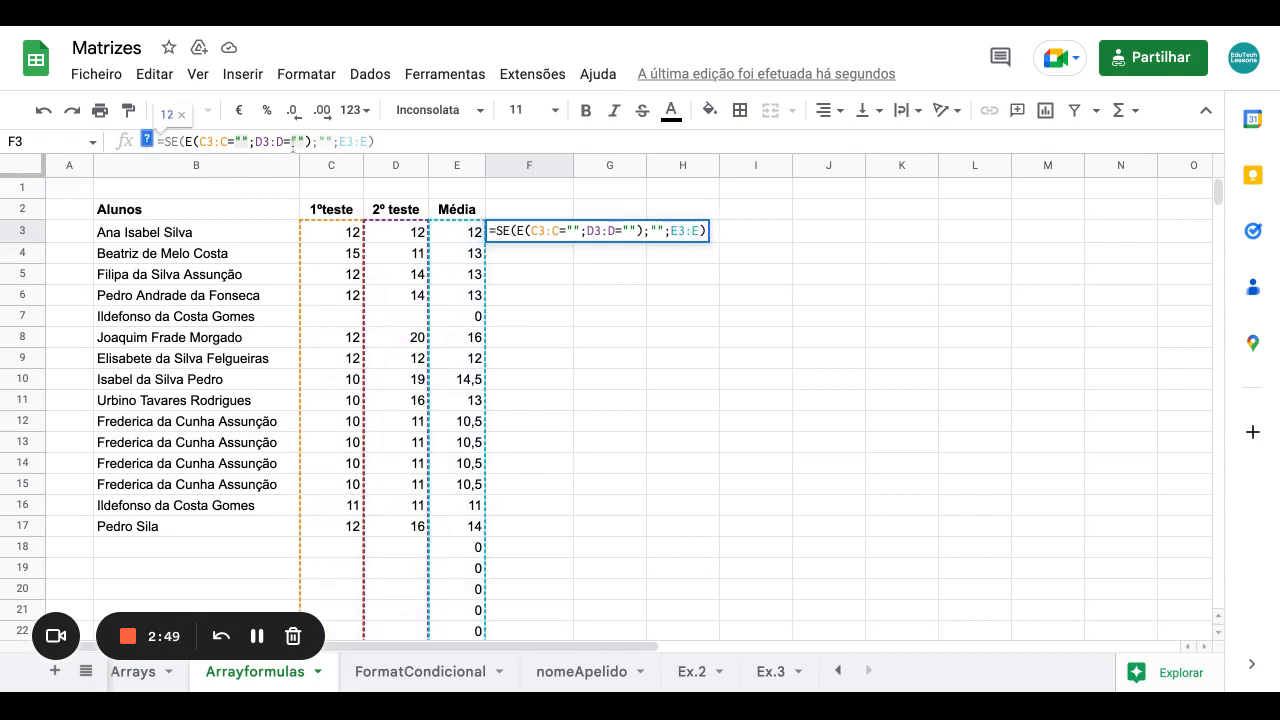
key(ctrl+shift+Return)
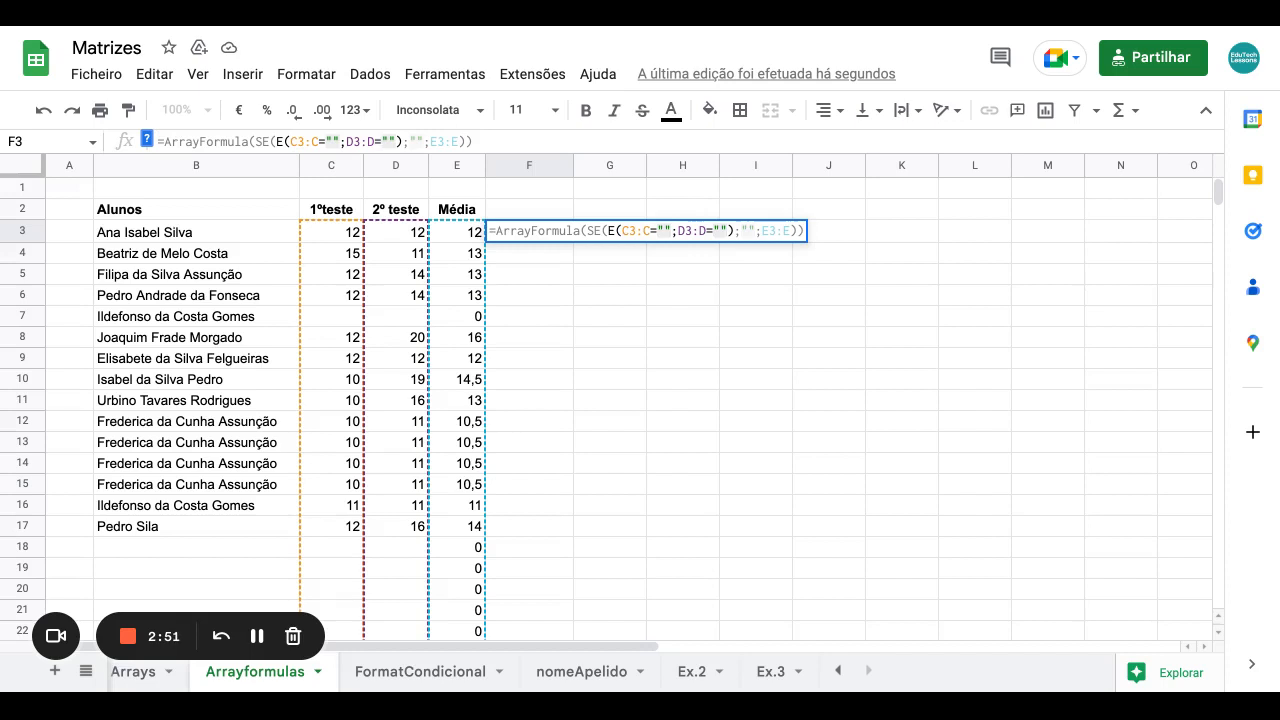
key(Return)
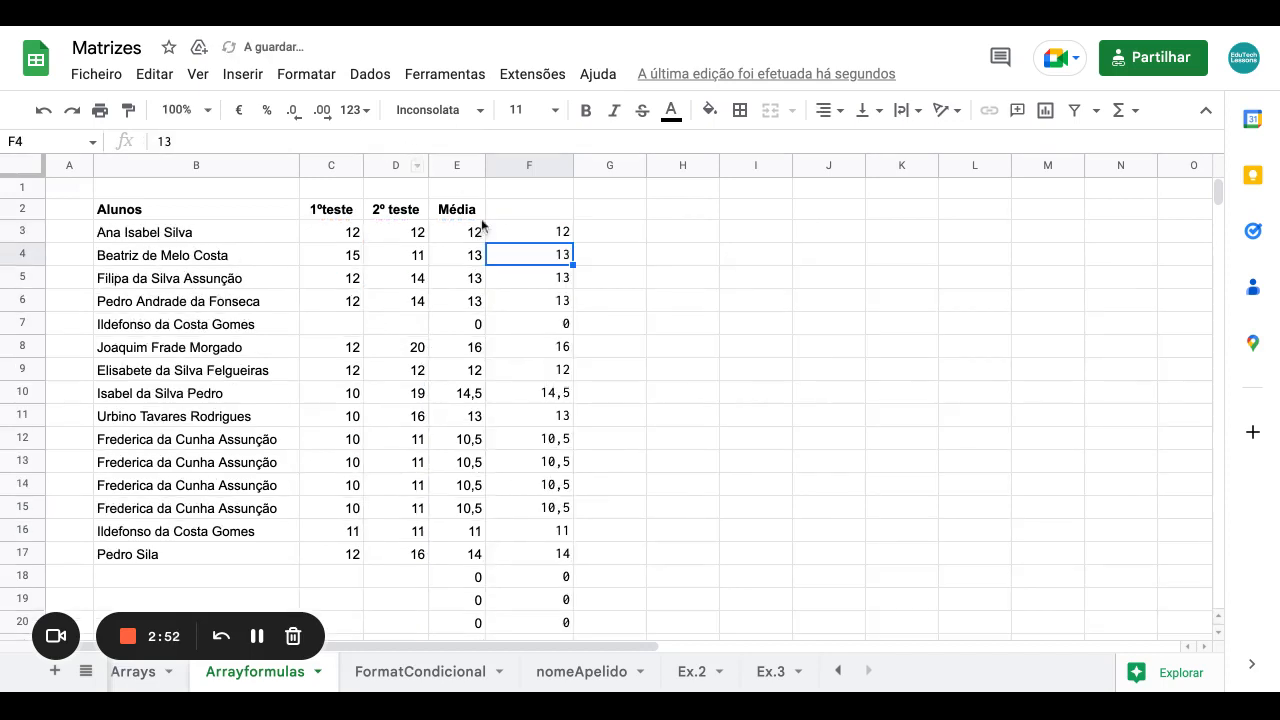
click(532, 238)
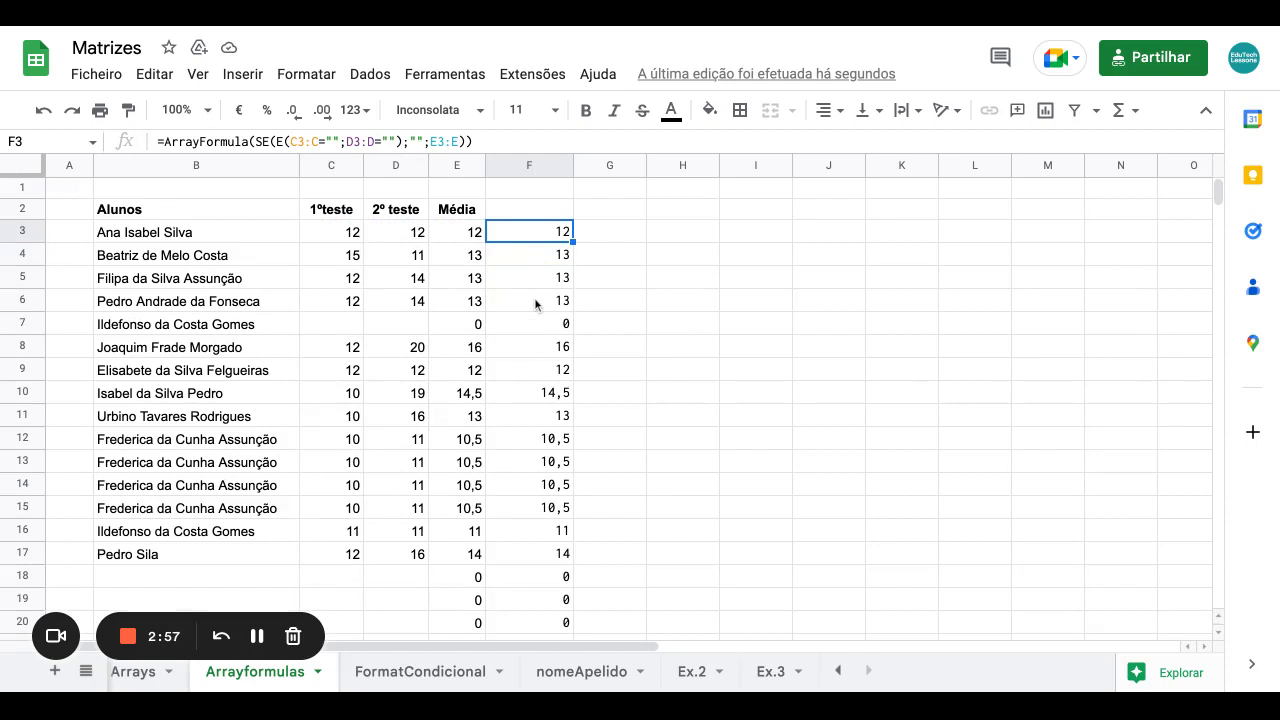
Check the ArrayFormula's 0 result in F18, then return to F3.
click(539, 578)
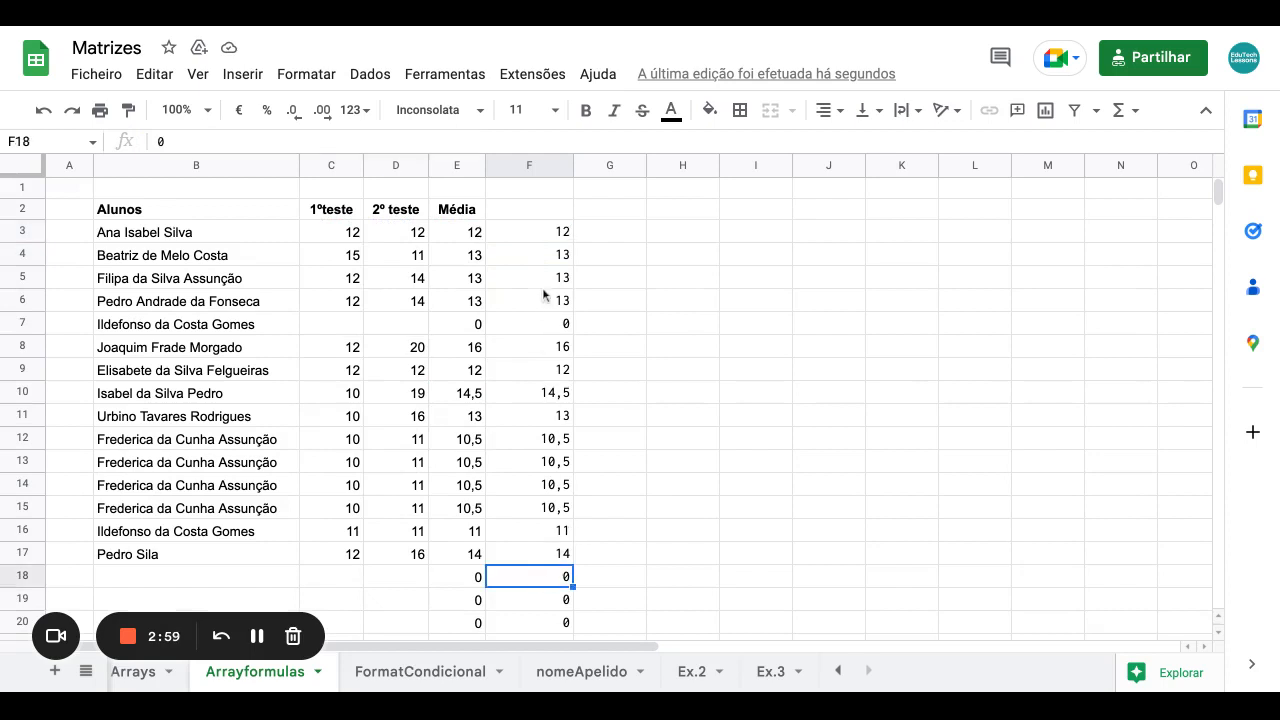
click(540, 236)
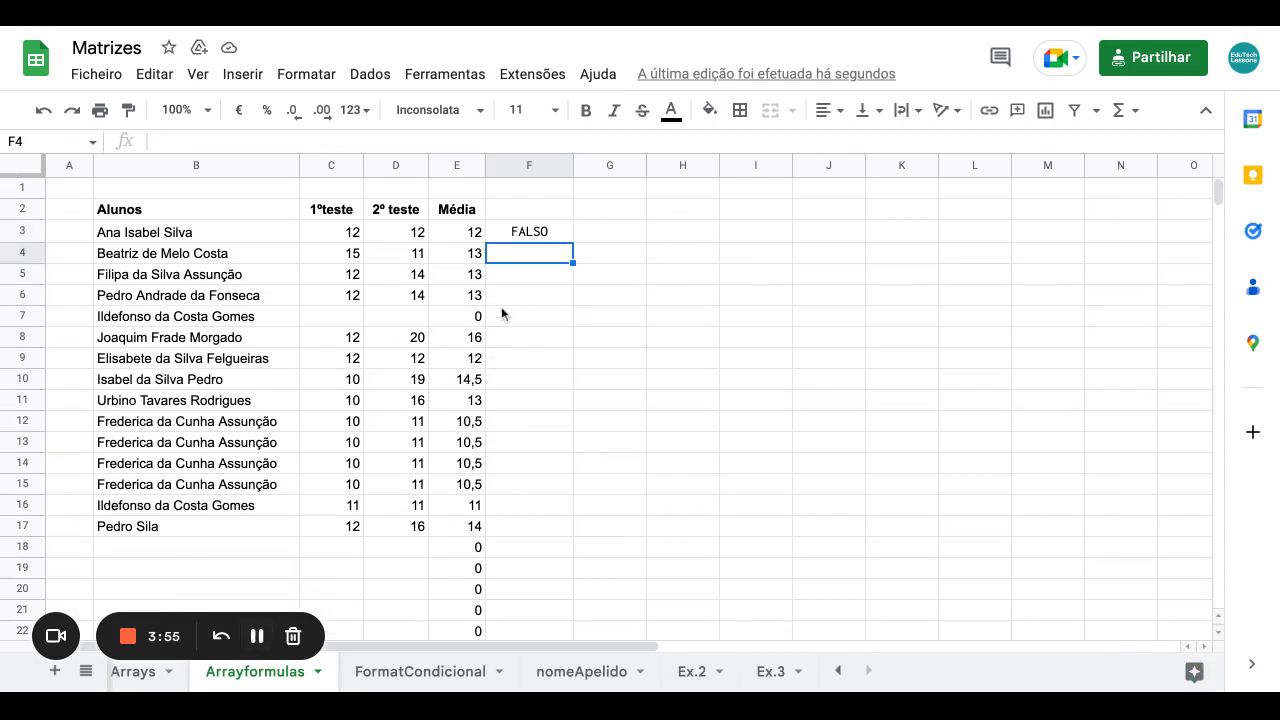
Replace F3's formula with =(C3="") to test only the first score.
click(530, 238)
key(Delete)
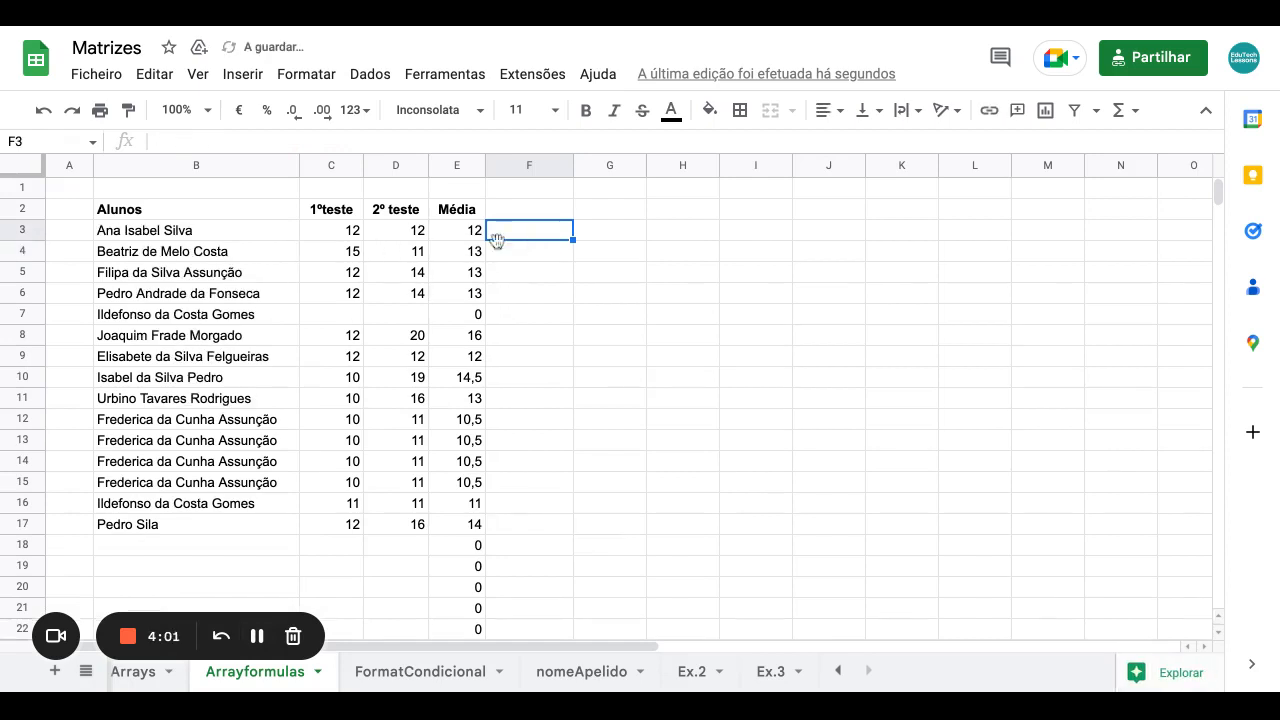
text(=)
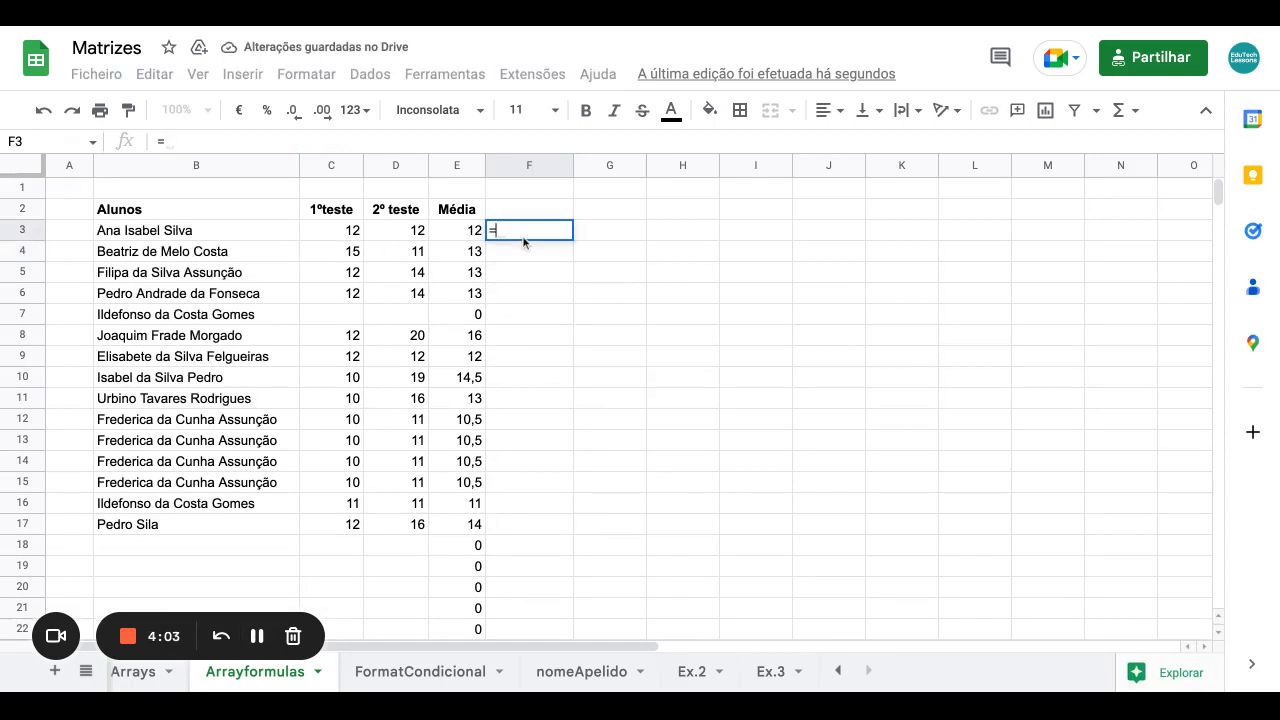
text(()
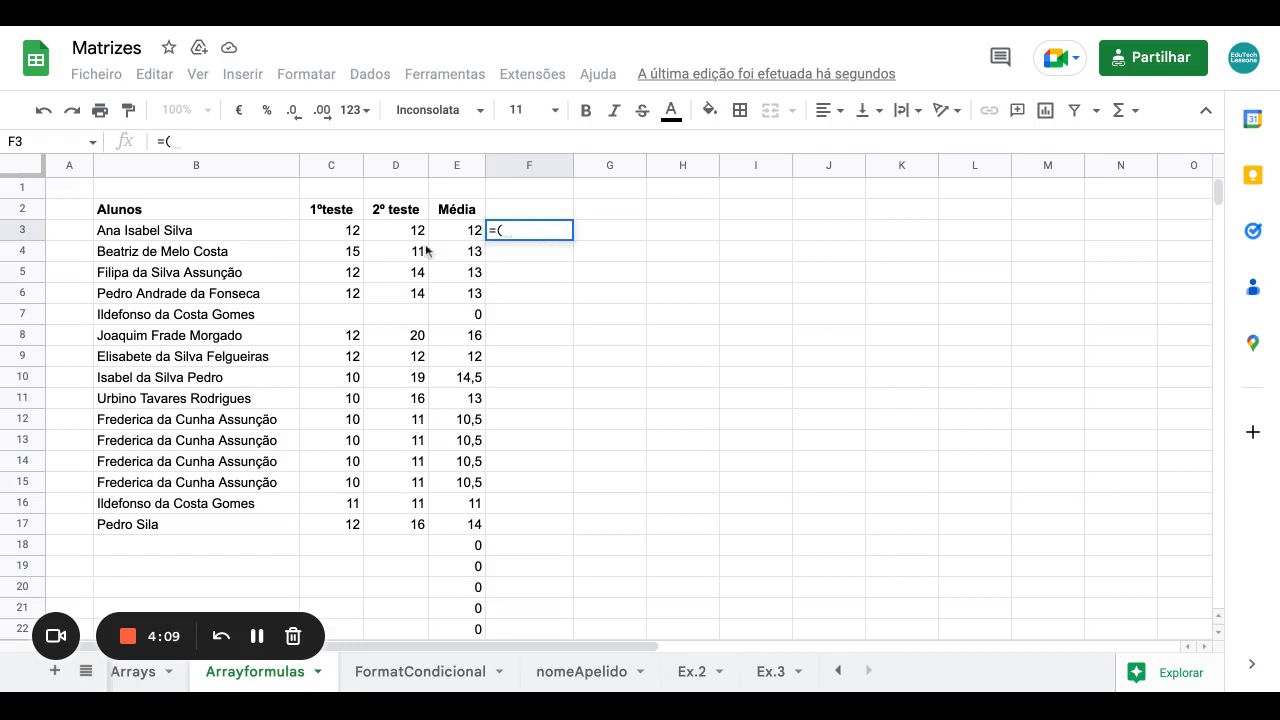
click(352, 238)
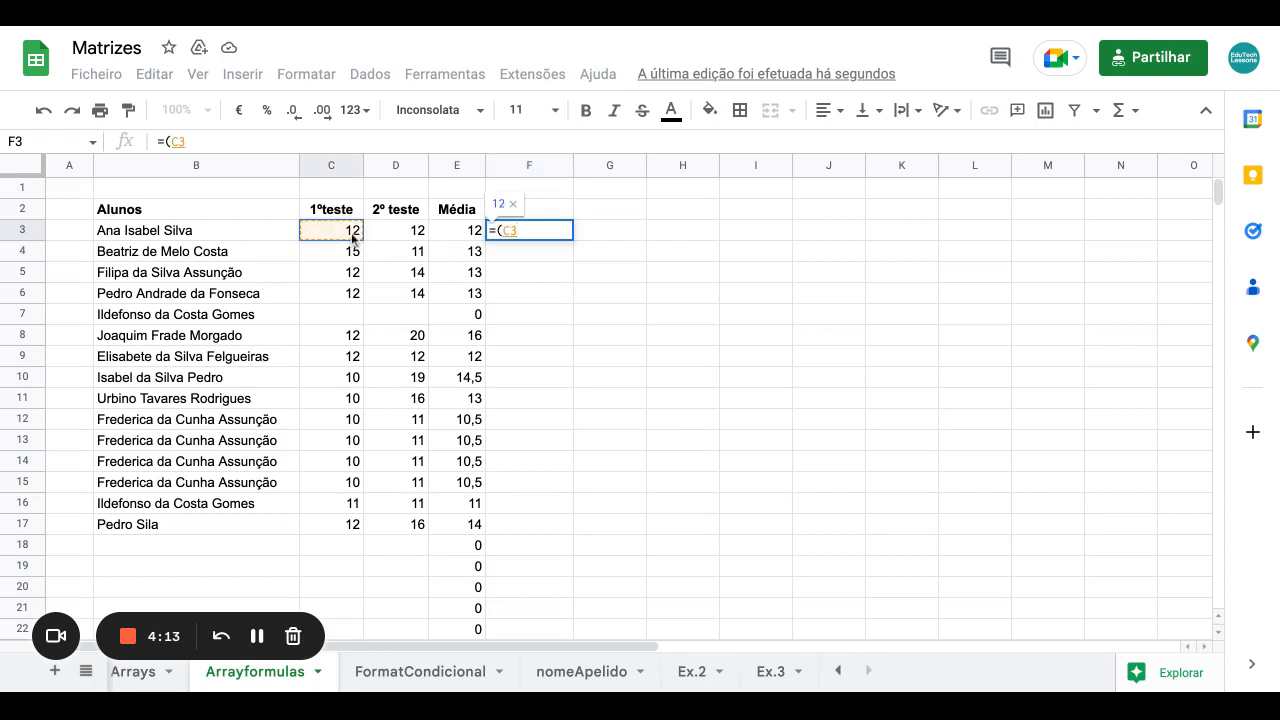
text(=""))
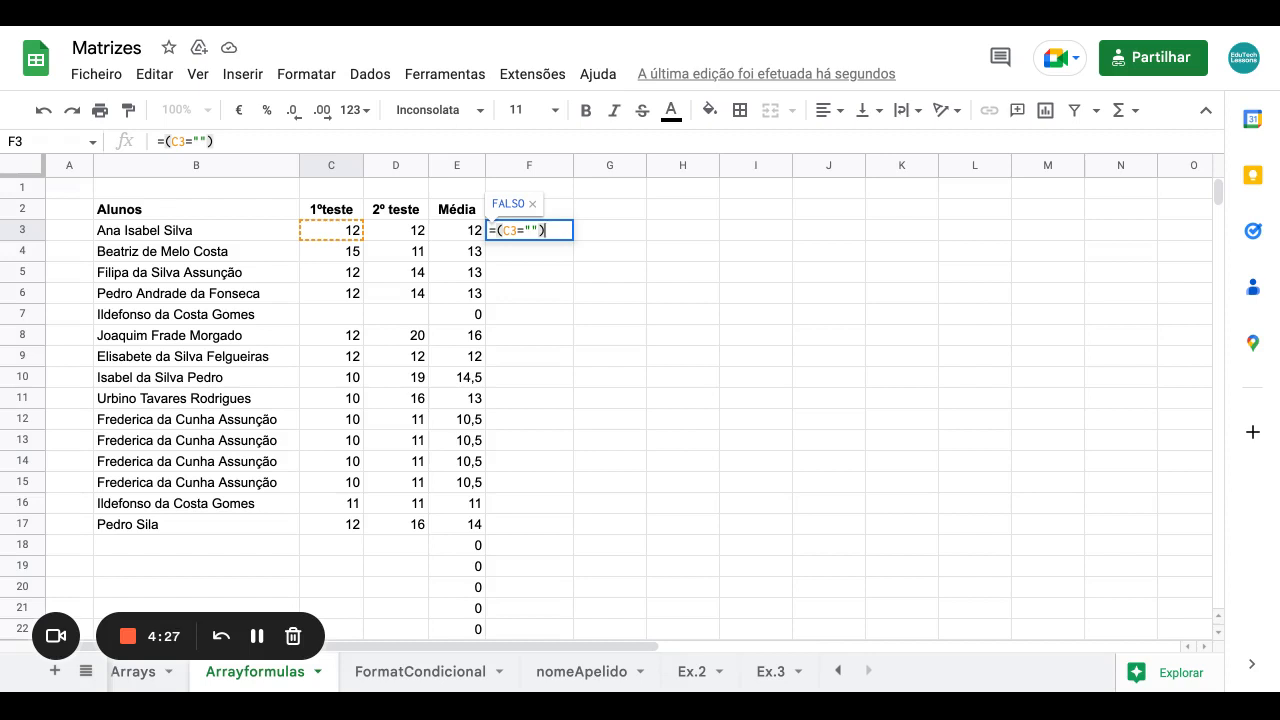
key(Return)
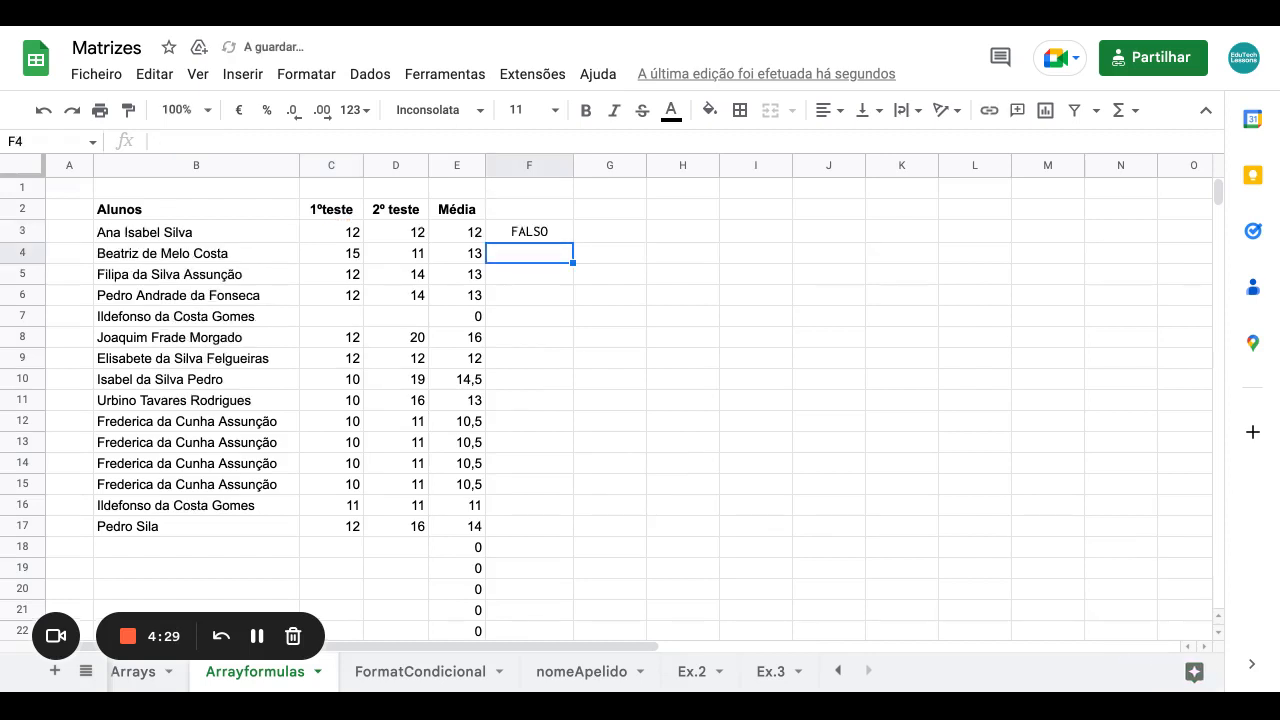
click(525, 240)
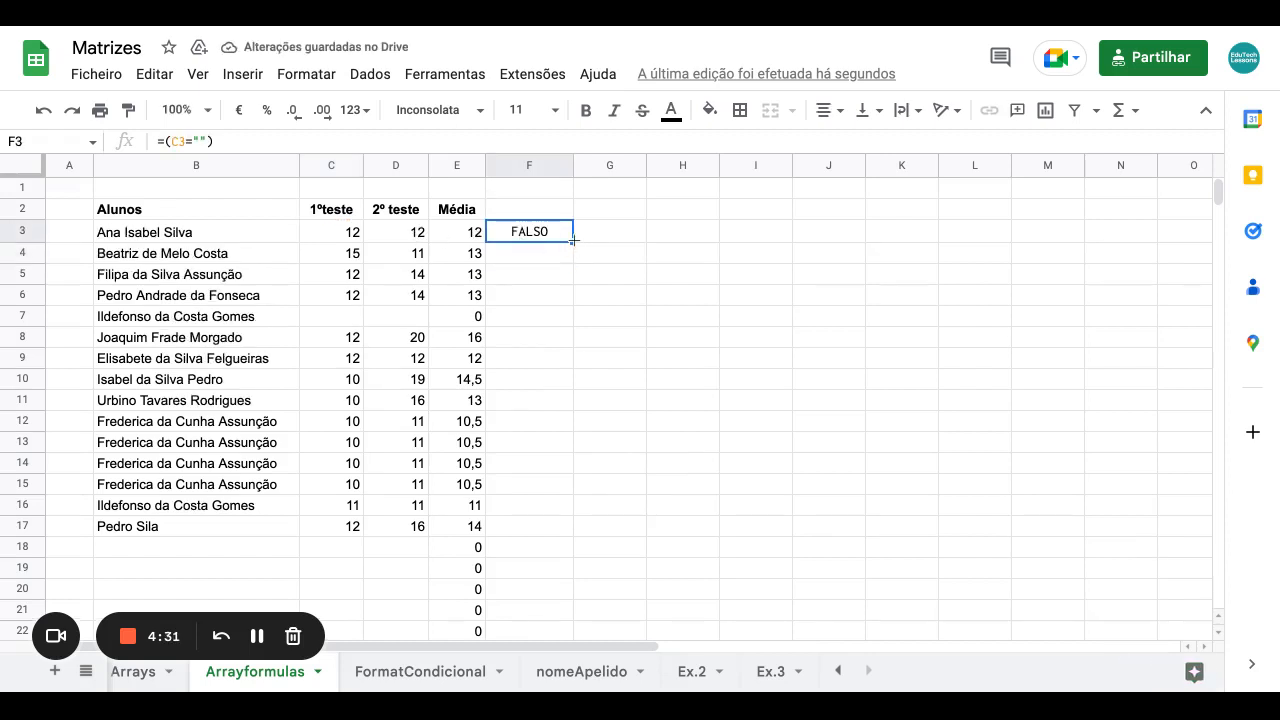
Fill the =(C3="") check down to F21 and inspect the row 7 and row 18 results.
drag(574, 240, 574, 618)
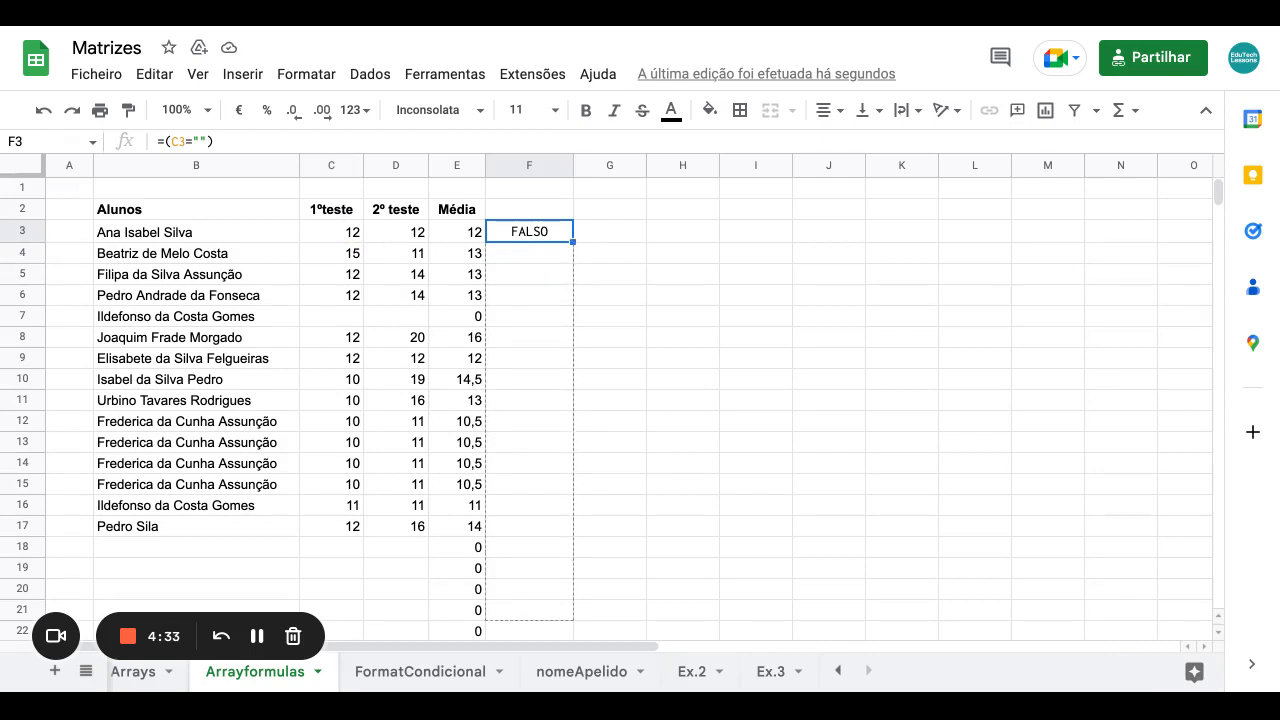
scroll(549, 536, down, 1)
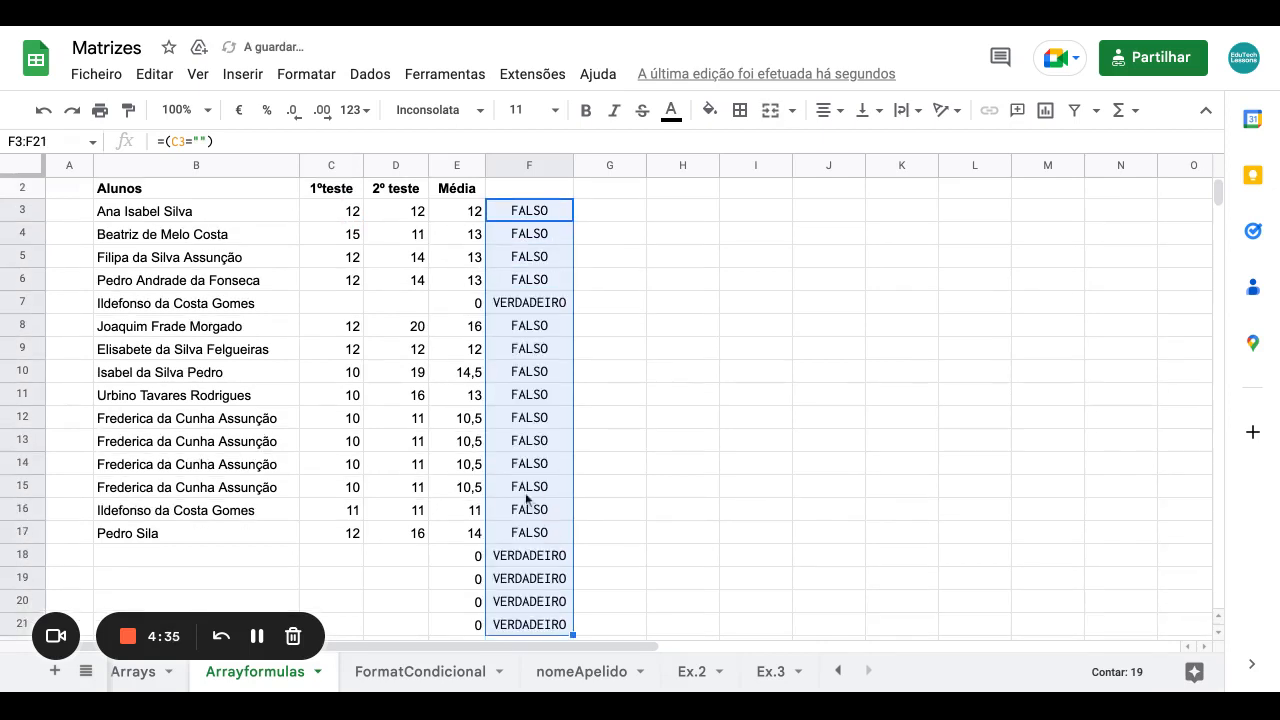
click(349, 313)
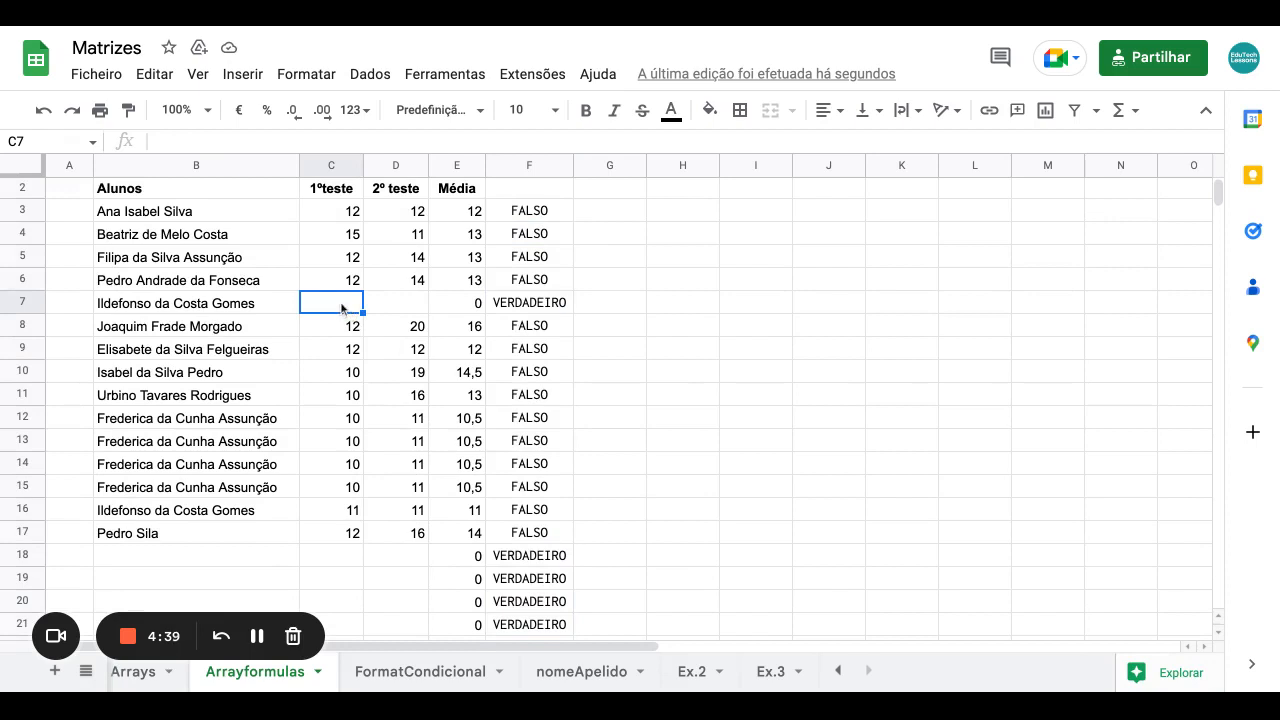
click(528, 305)
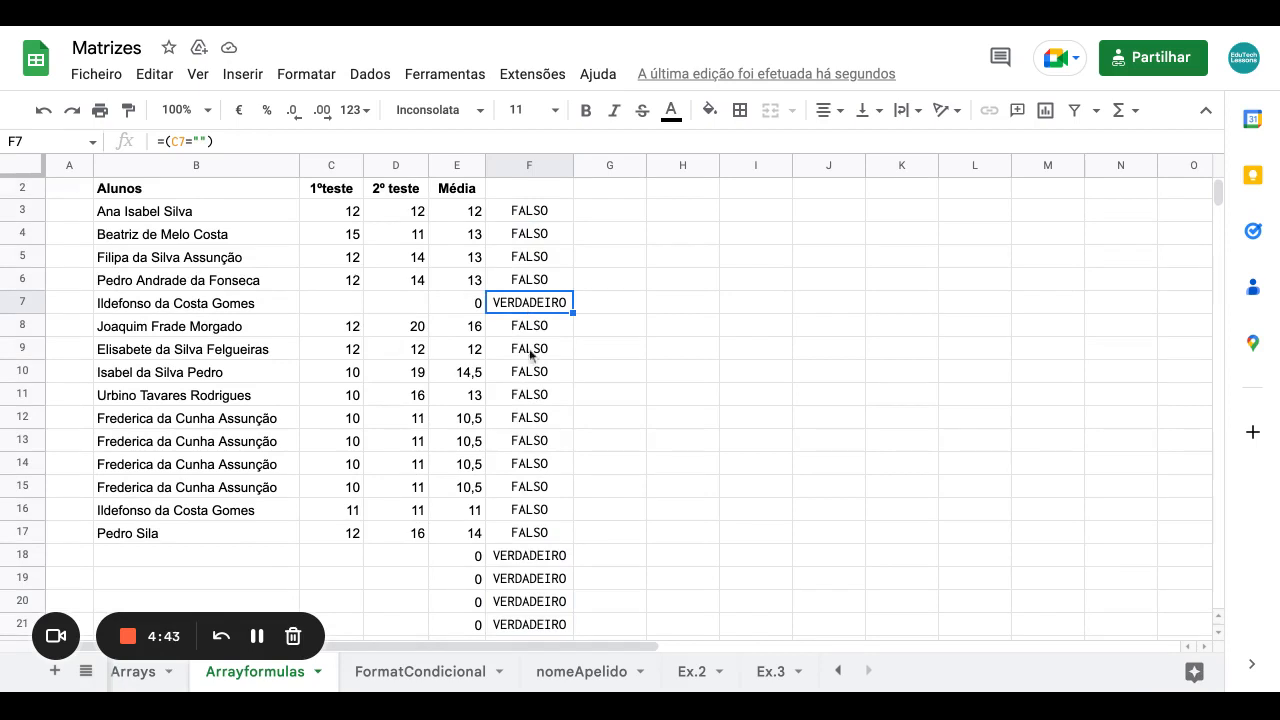
click(351, 558)
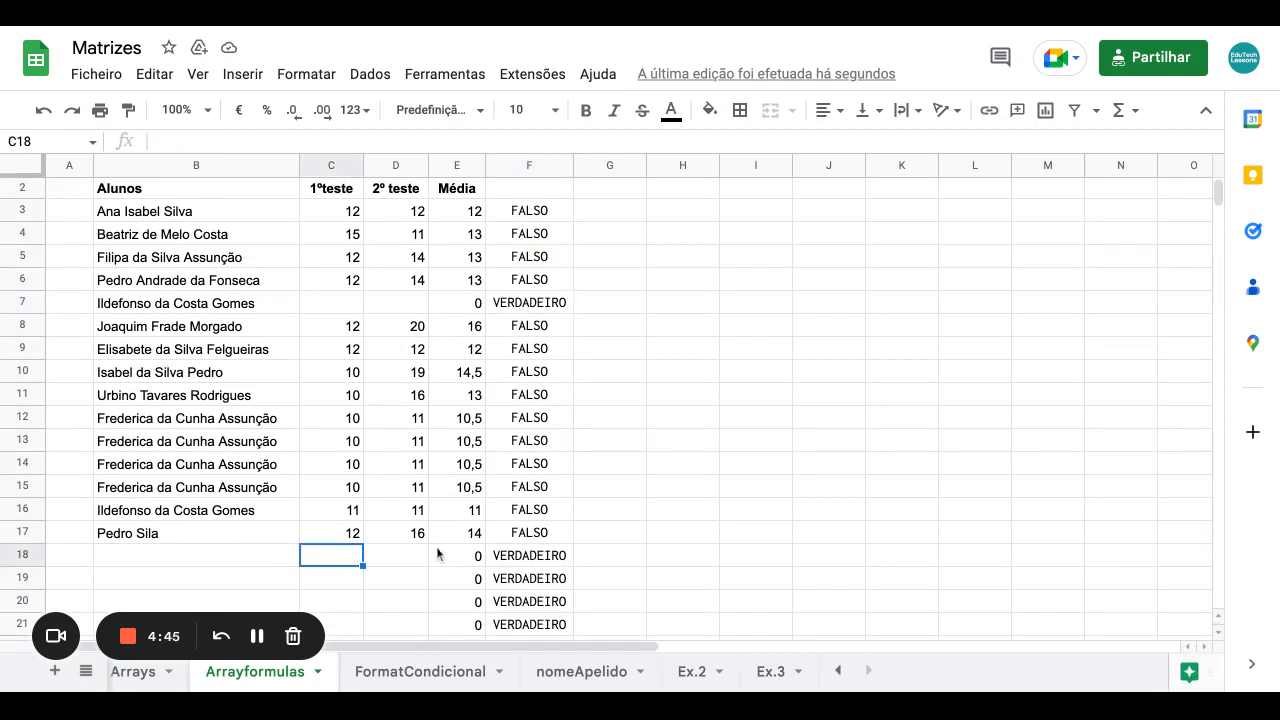
scroll(576, 366, up, 1)
click(532, 240)
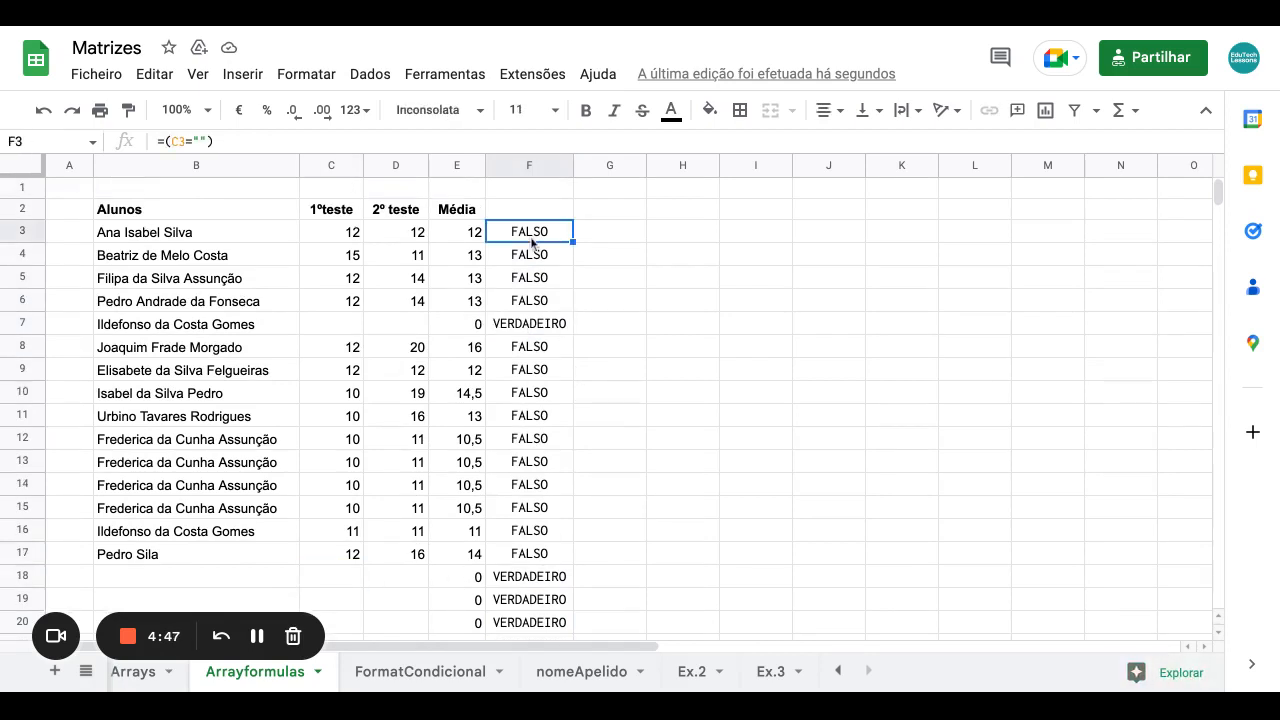
Copy the check into G3 as =(D3="") and fill it down to G20.
drag(572, 241, 606, 234)
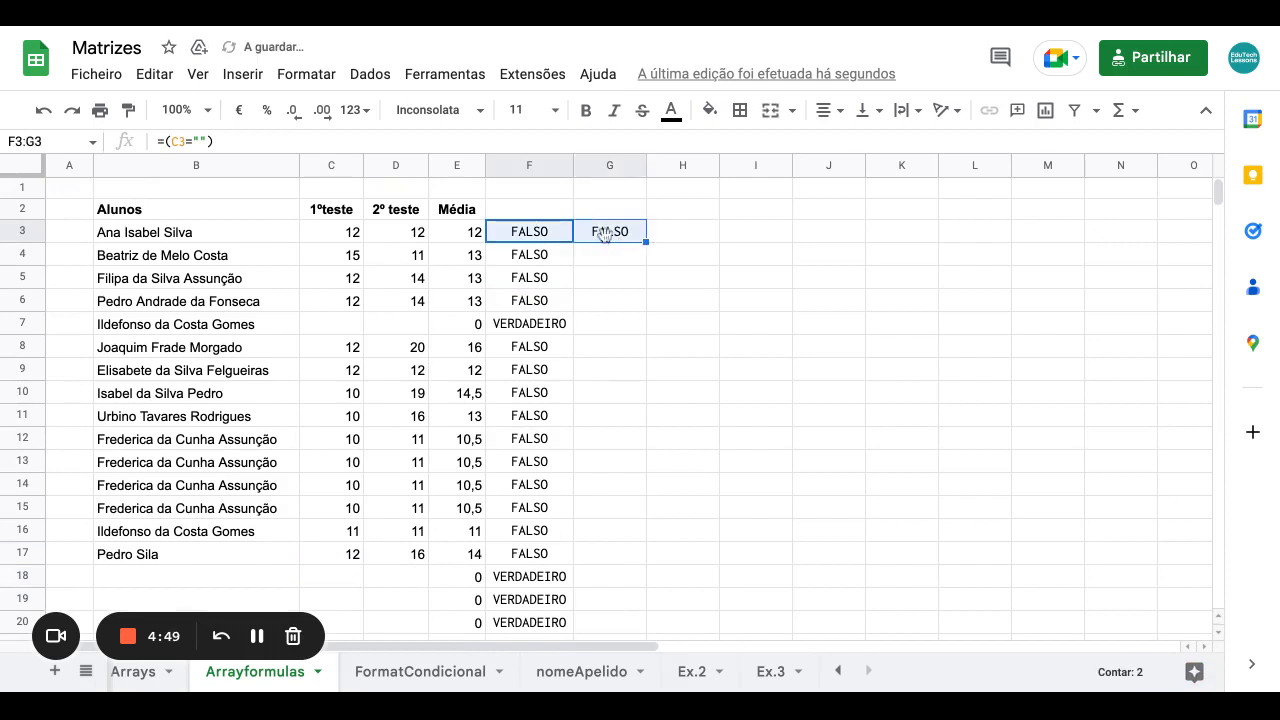
click(606, 234)
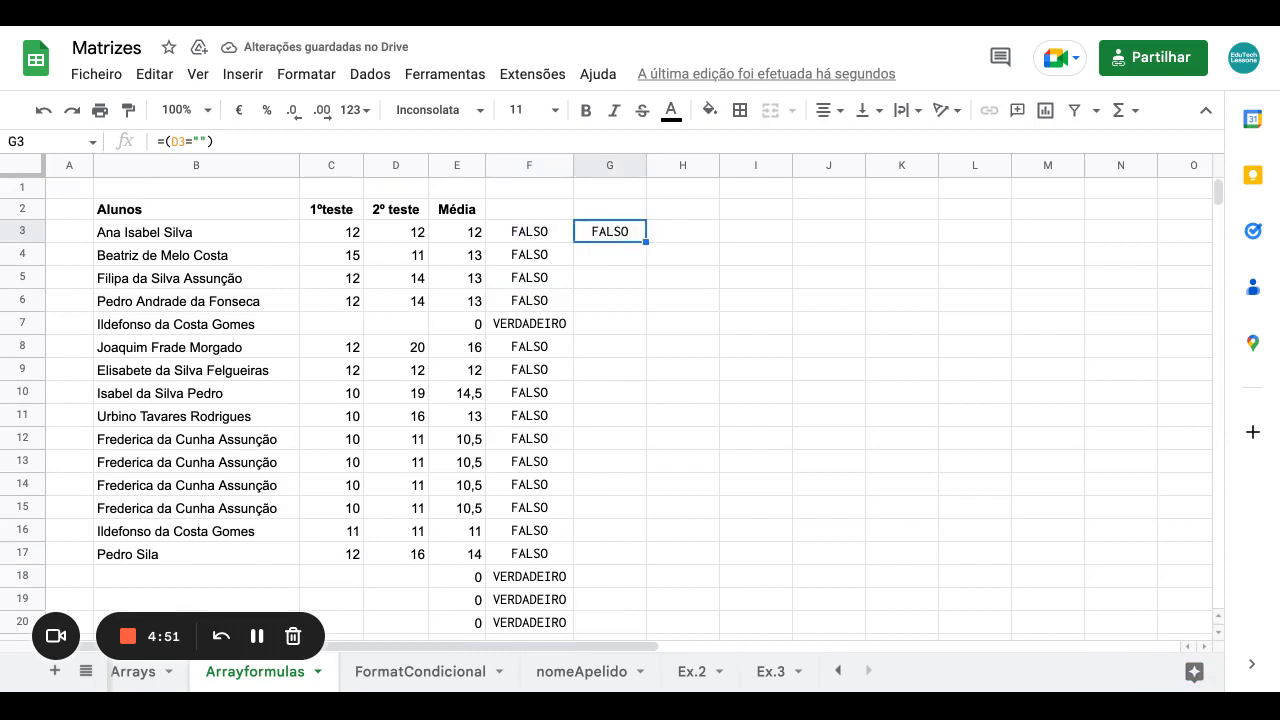
click(413, 233)
click(606, 234)
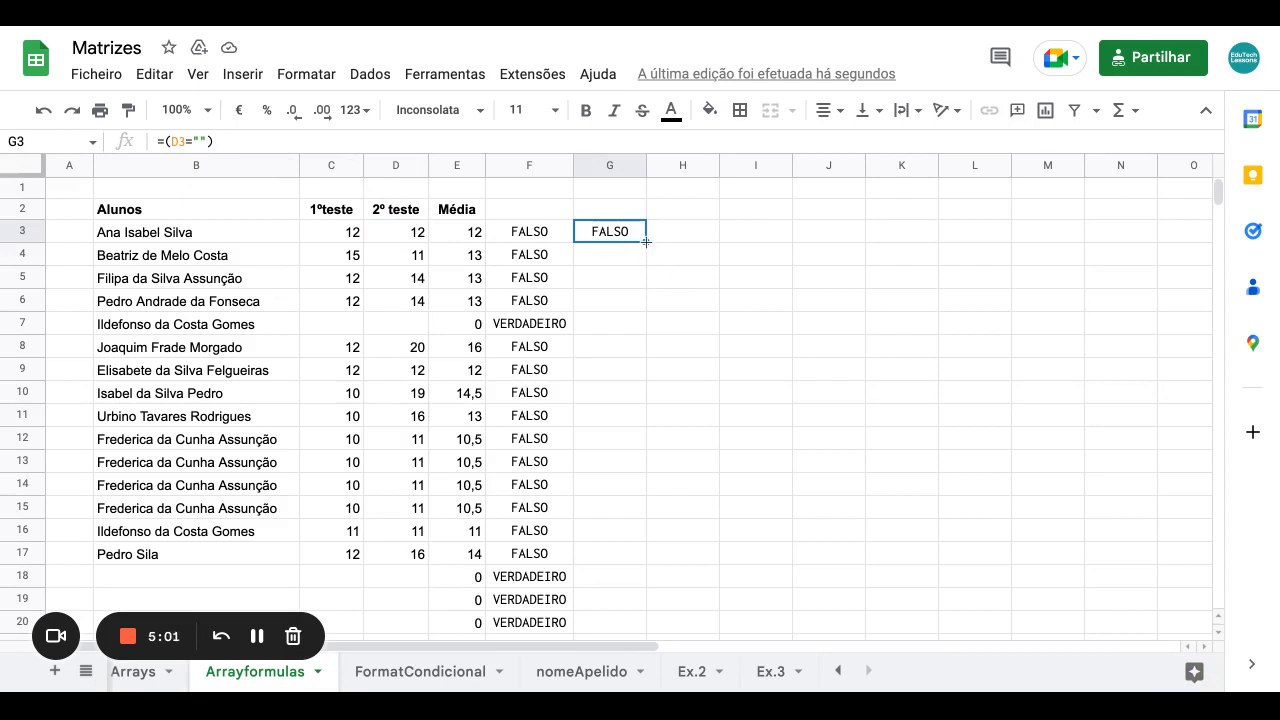
drag(646, 242, 640, 625)
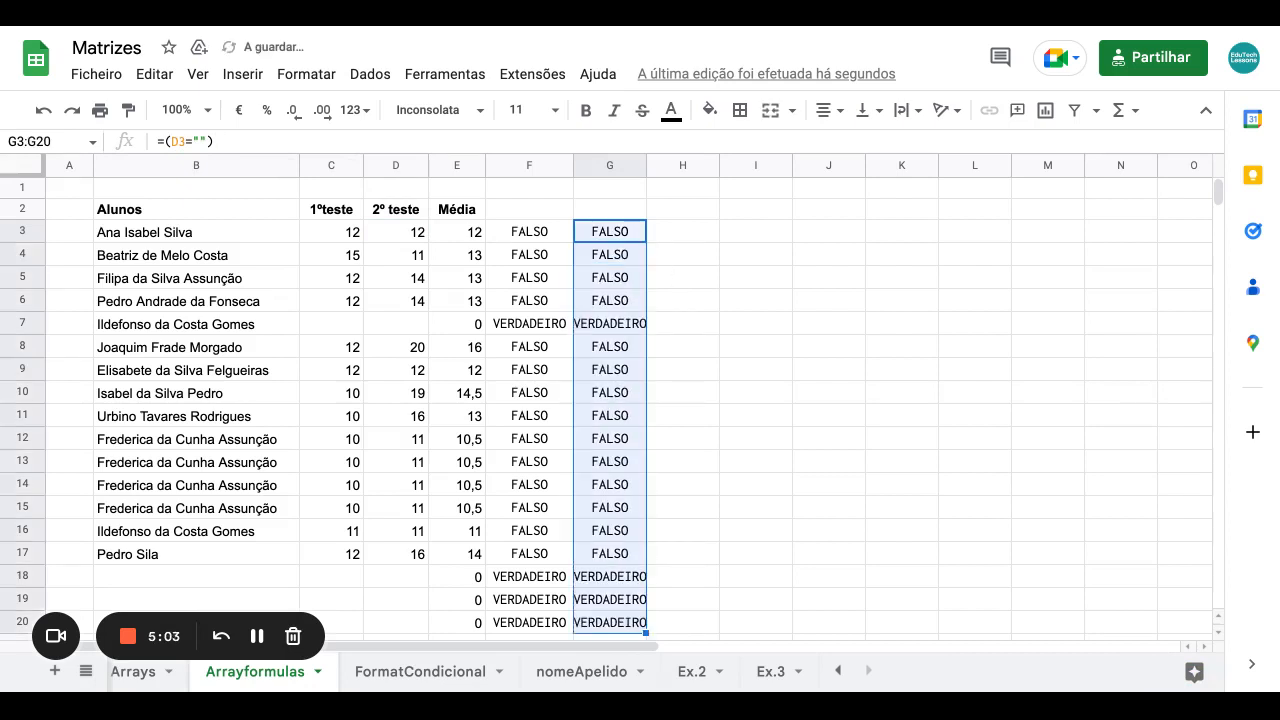
click(680, 253)
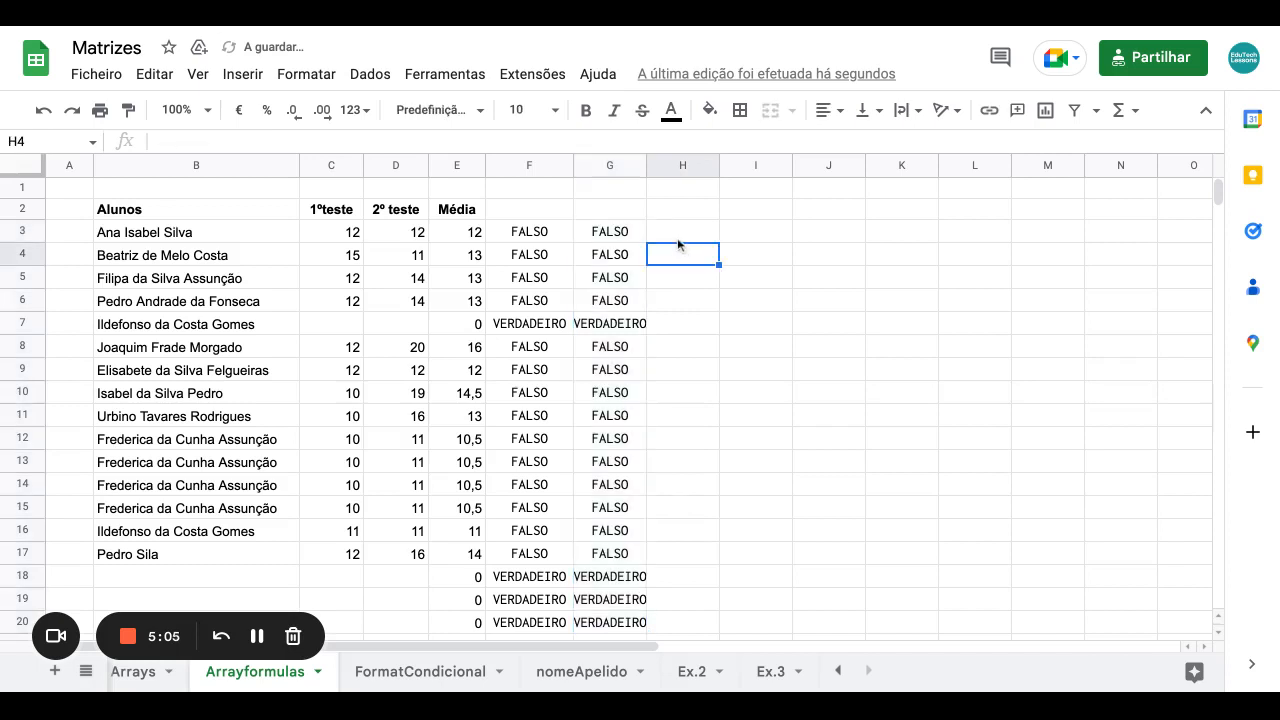
Combine the F3 and G3 checks in H3 and fill the formula down to H20.
click(677, 241)
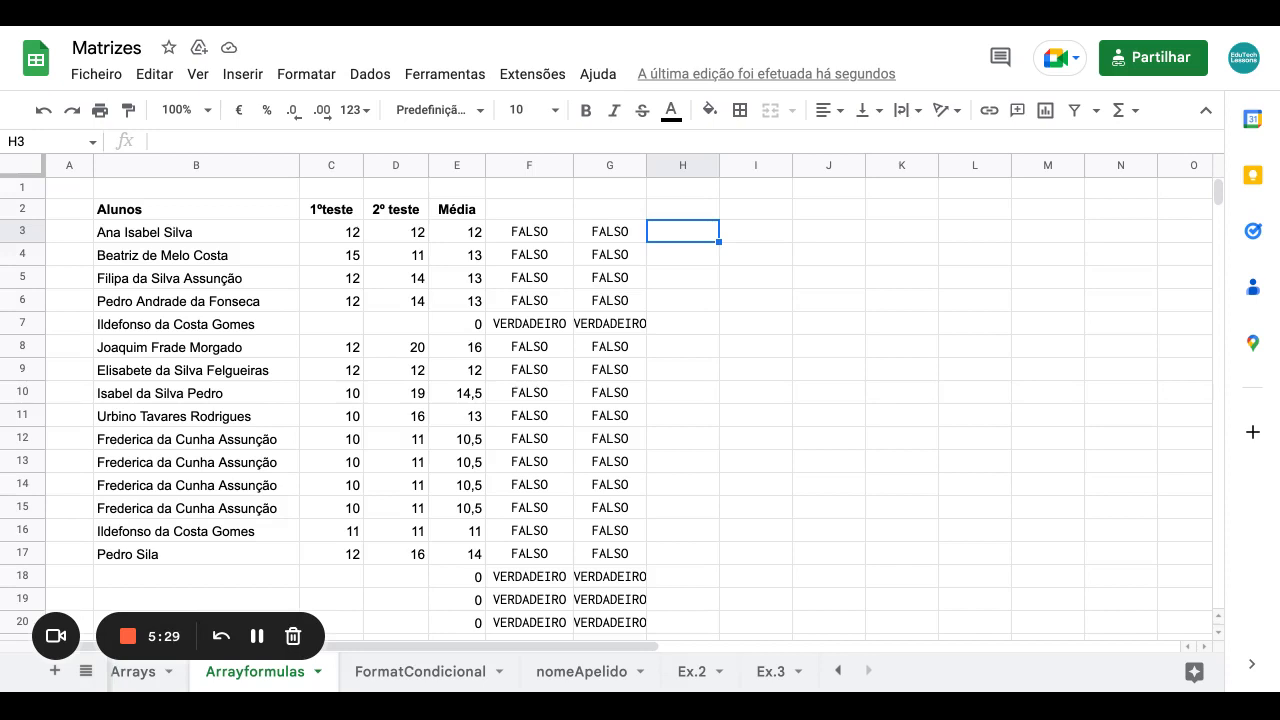
text(=)
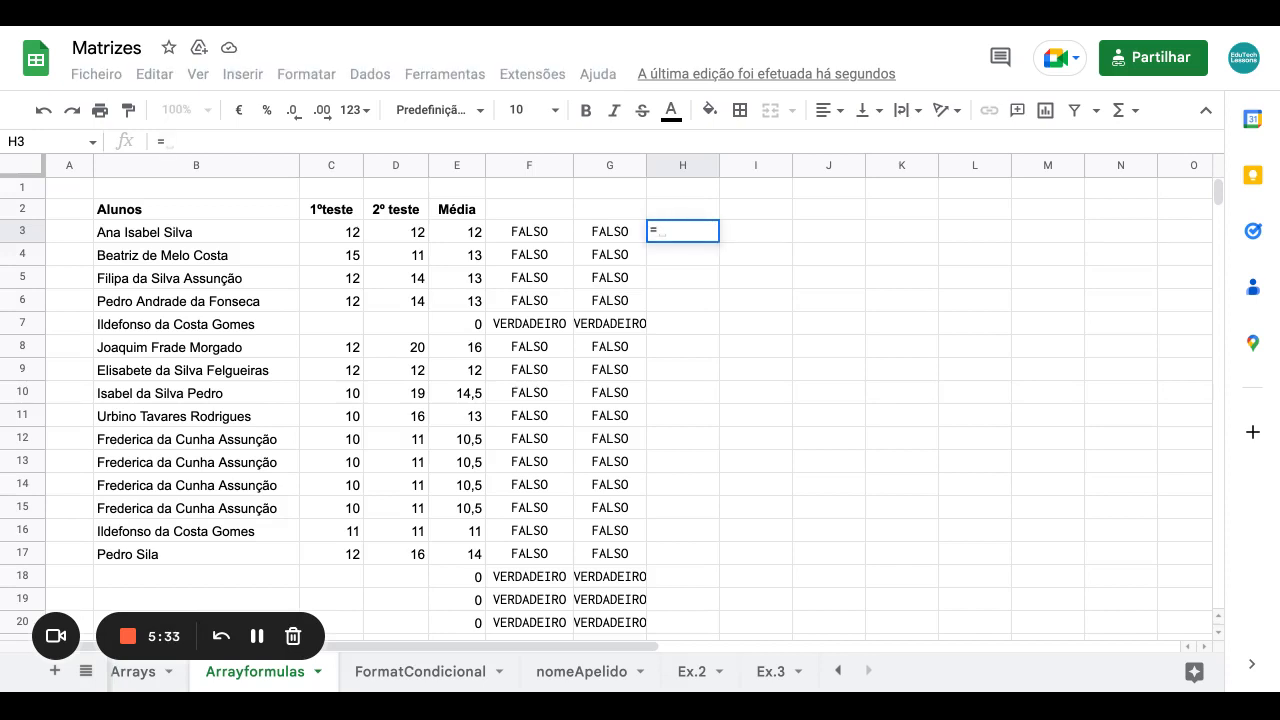
click(538, 235)
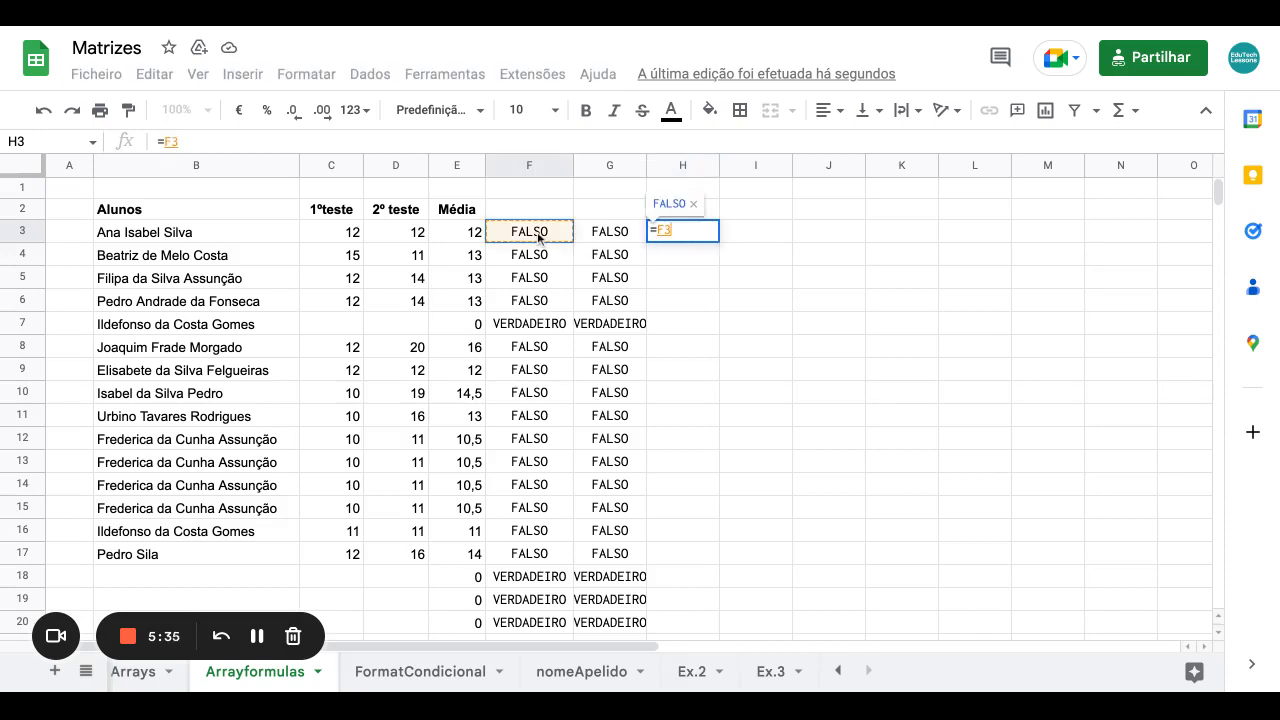
text(+)
click(600, 237)
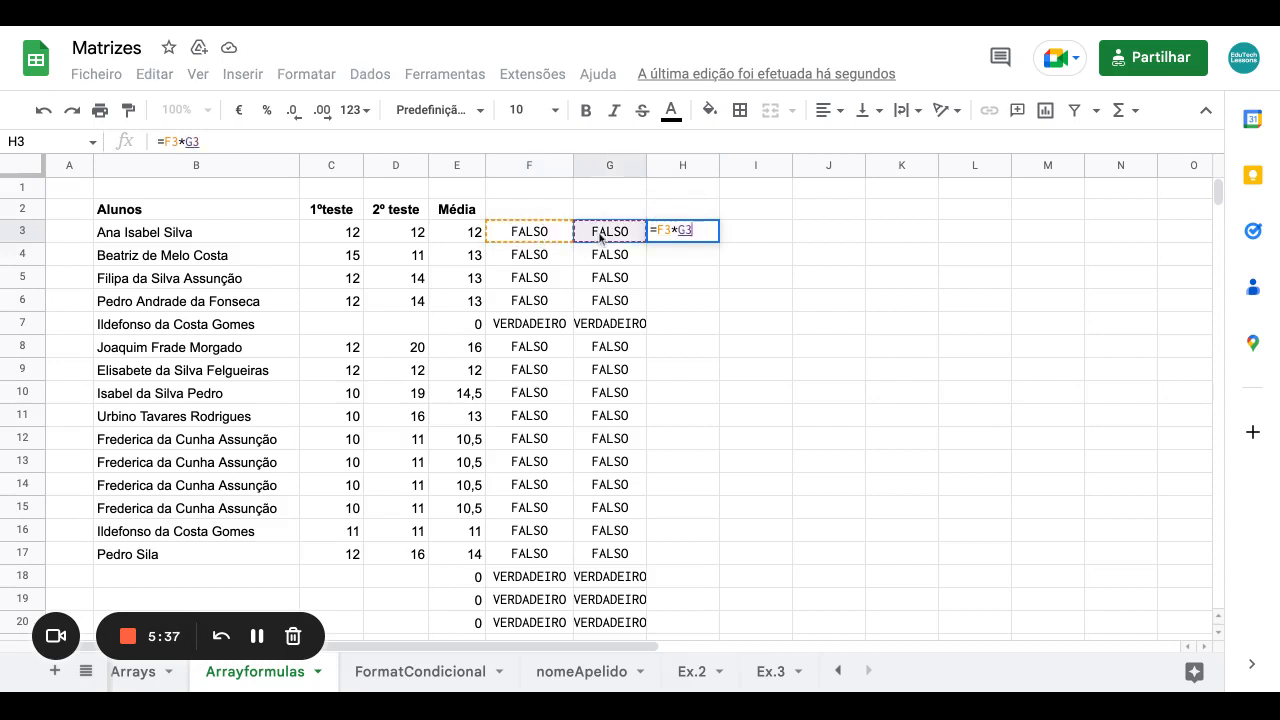
key(Return)
click(698, 238)
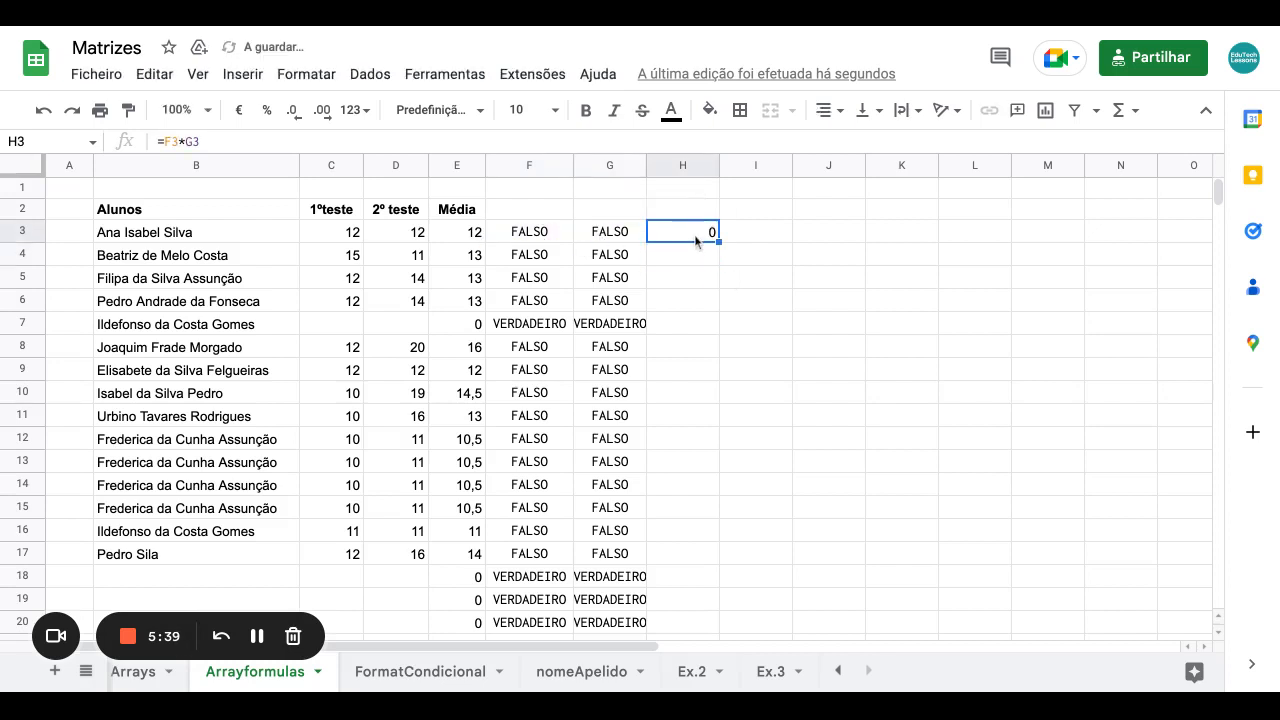
mouse_move(719, 237)
mouse_down()
mouse_move(694, 329)
mouse_move(719, 624)
mouse_up()
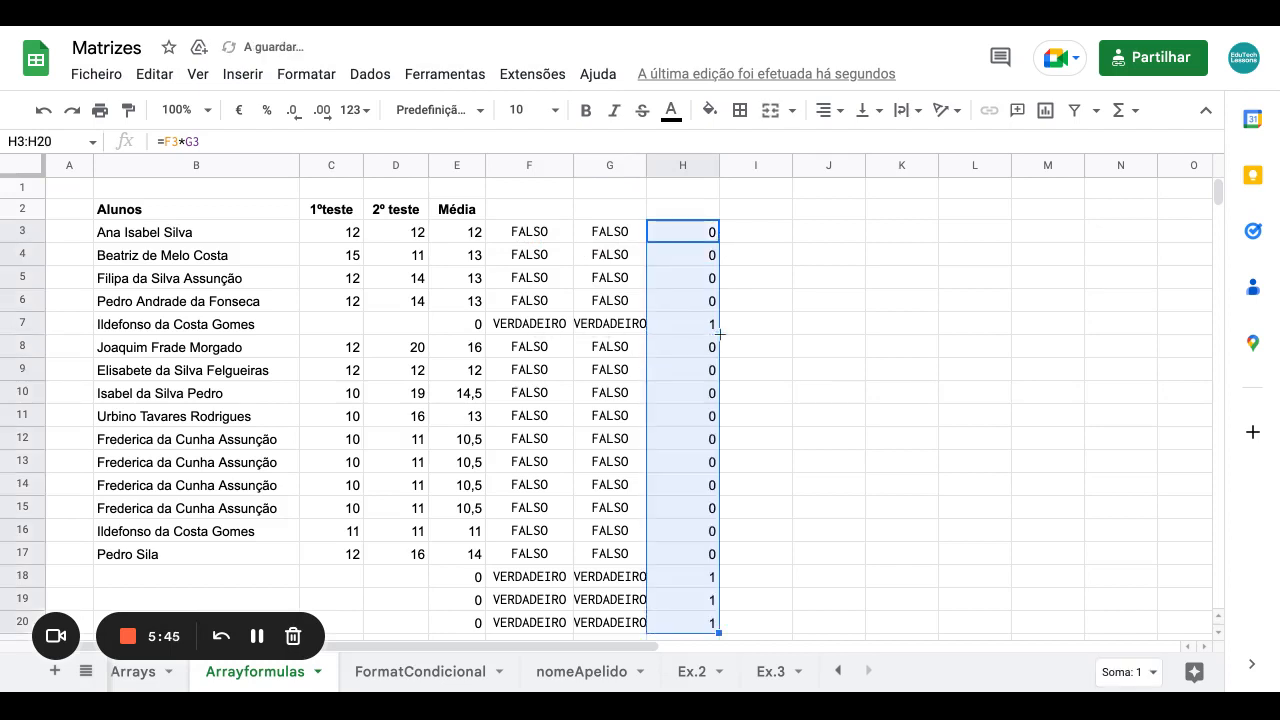
click(697, 240)
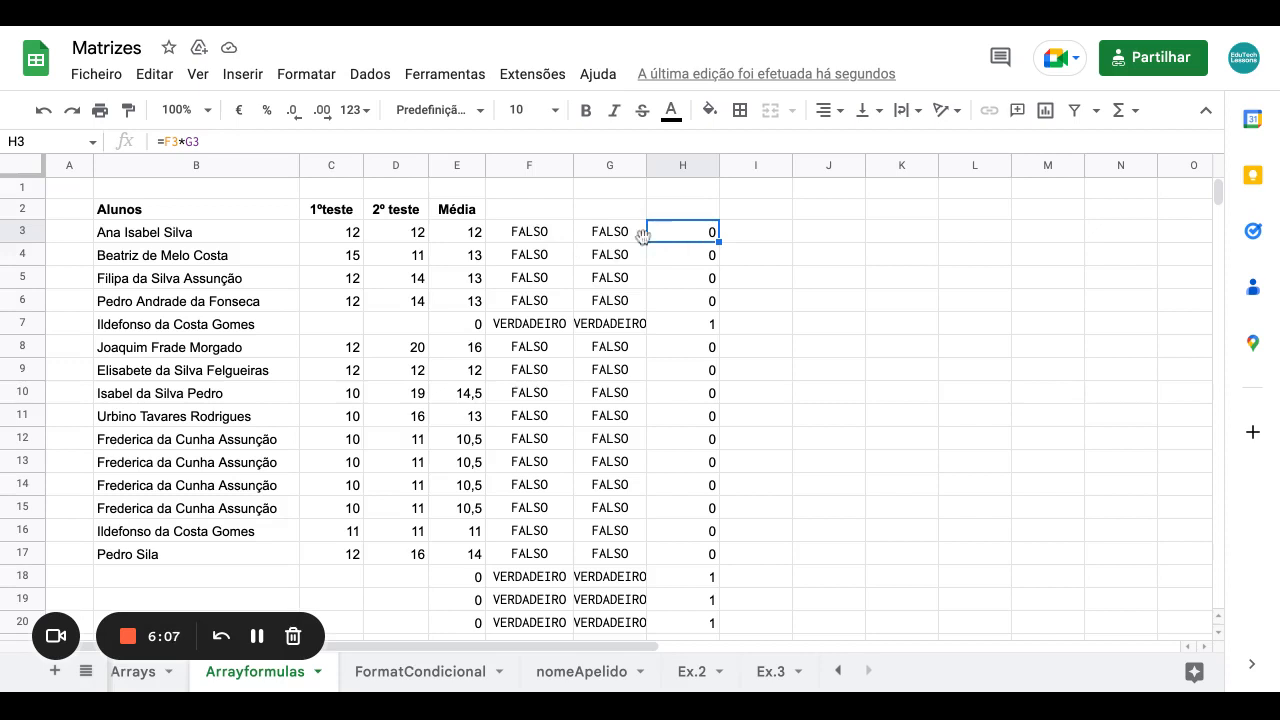
click(540, 238)
click(683, 233)
click(257, 640)
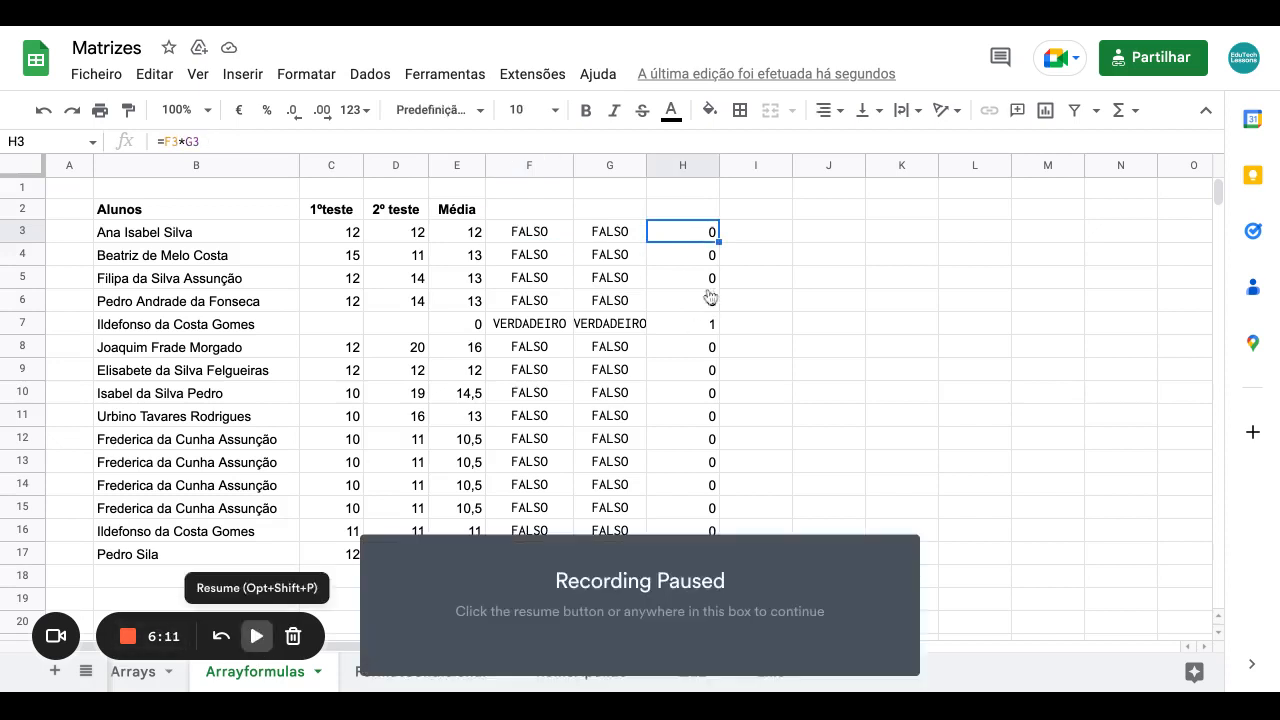
click(257, 640)
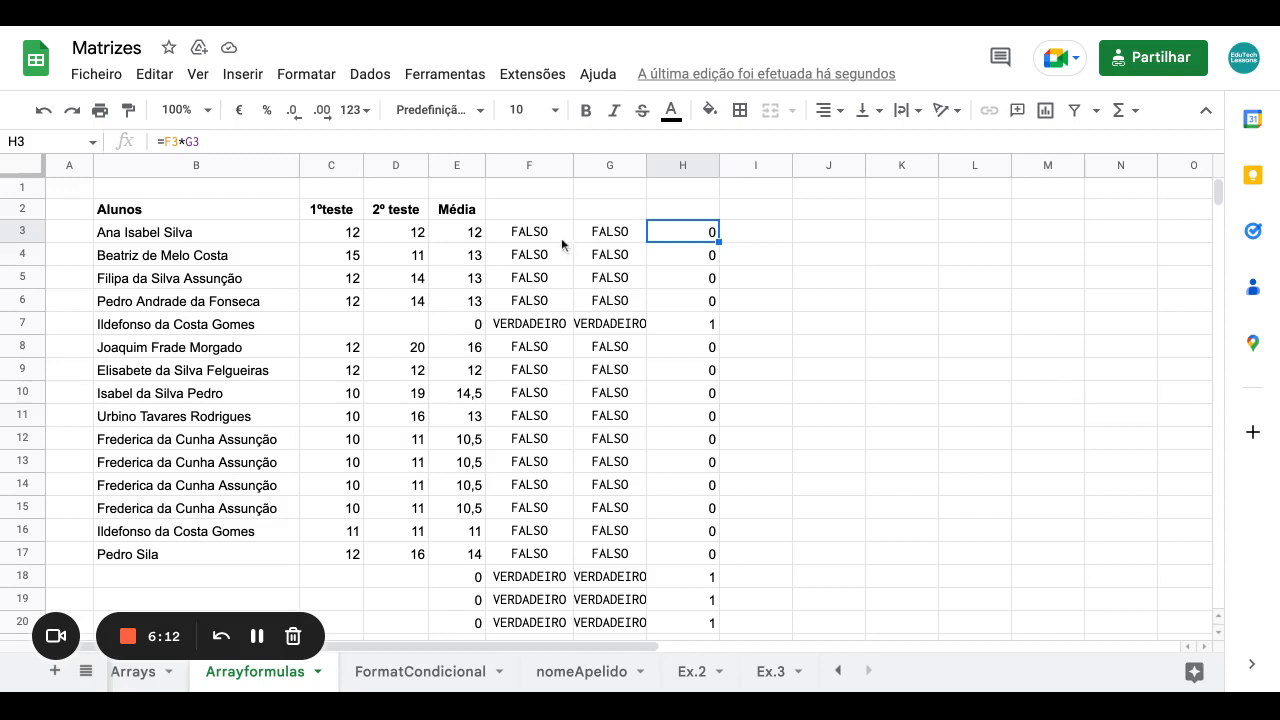
click(543, 241)
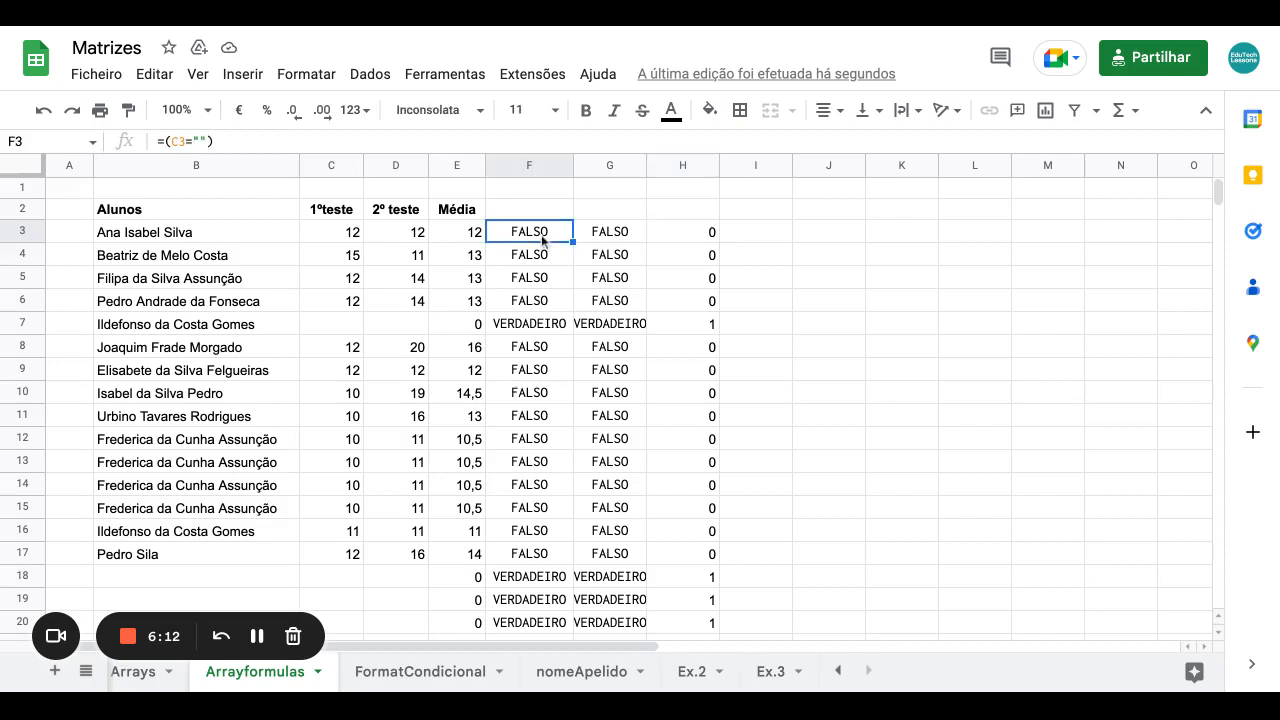
Replace H3's F3 and G3 references with copies of the (C3="") empty test.
drag(225, 146, 201, 144)
key(shift+Left)
key(shift+Left)
key(shift+Left)
key(shift+Left)
key(shift+Left)
key(shift+Left)
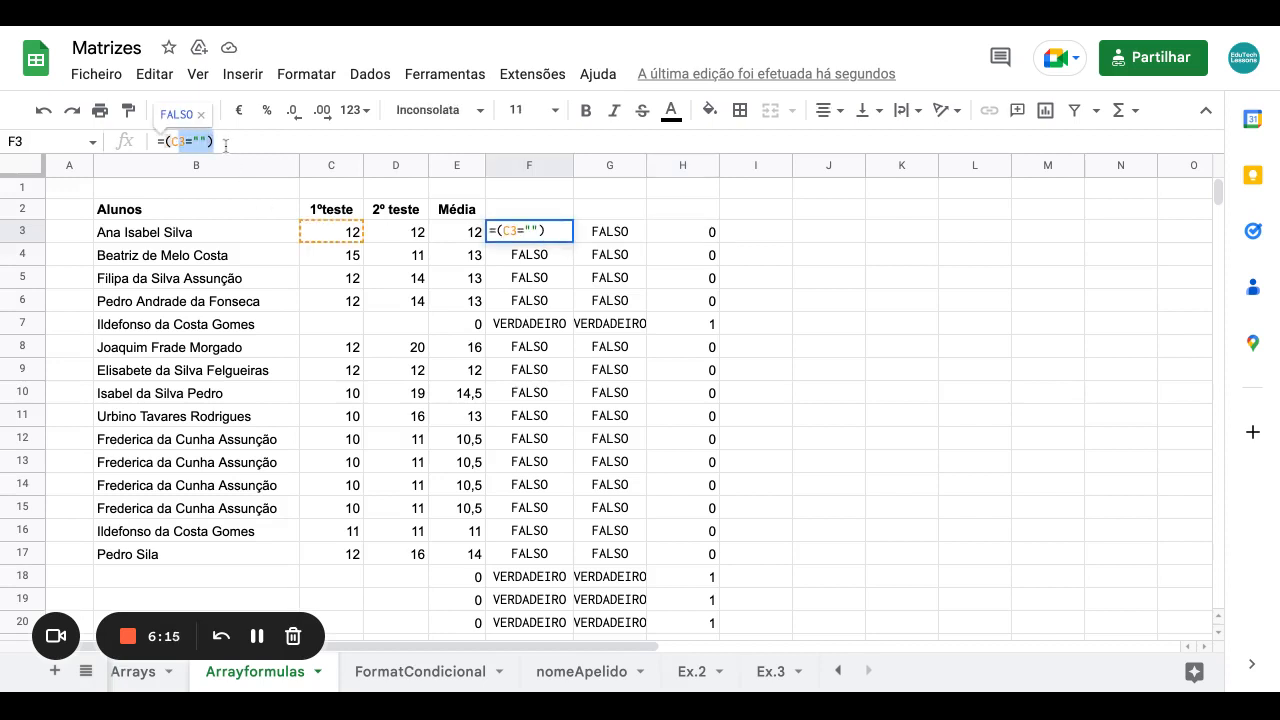
key(Escape)
click(687, 231)
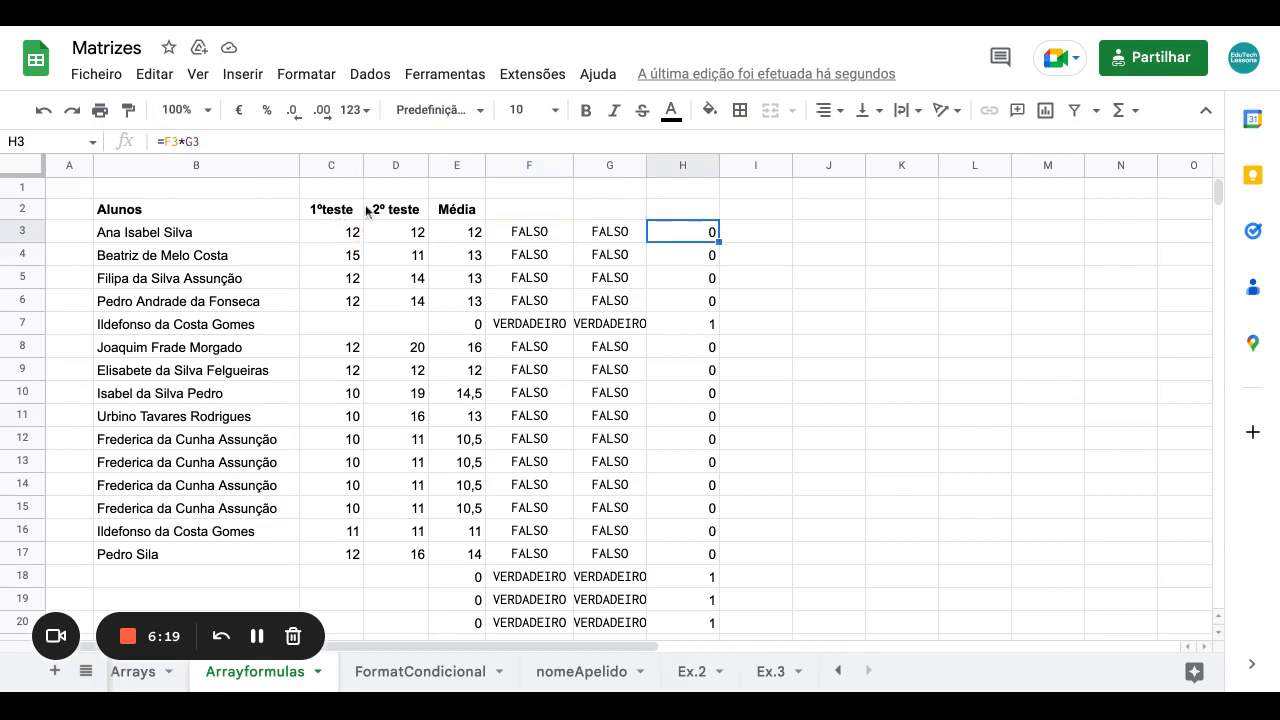
double_click(172, 141)
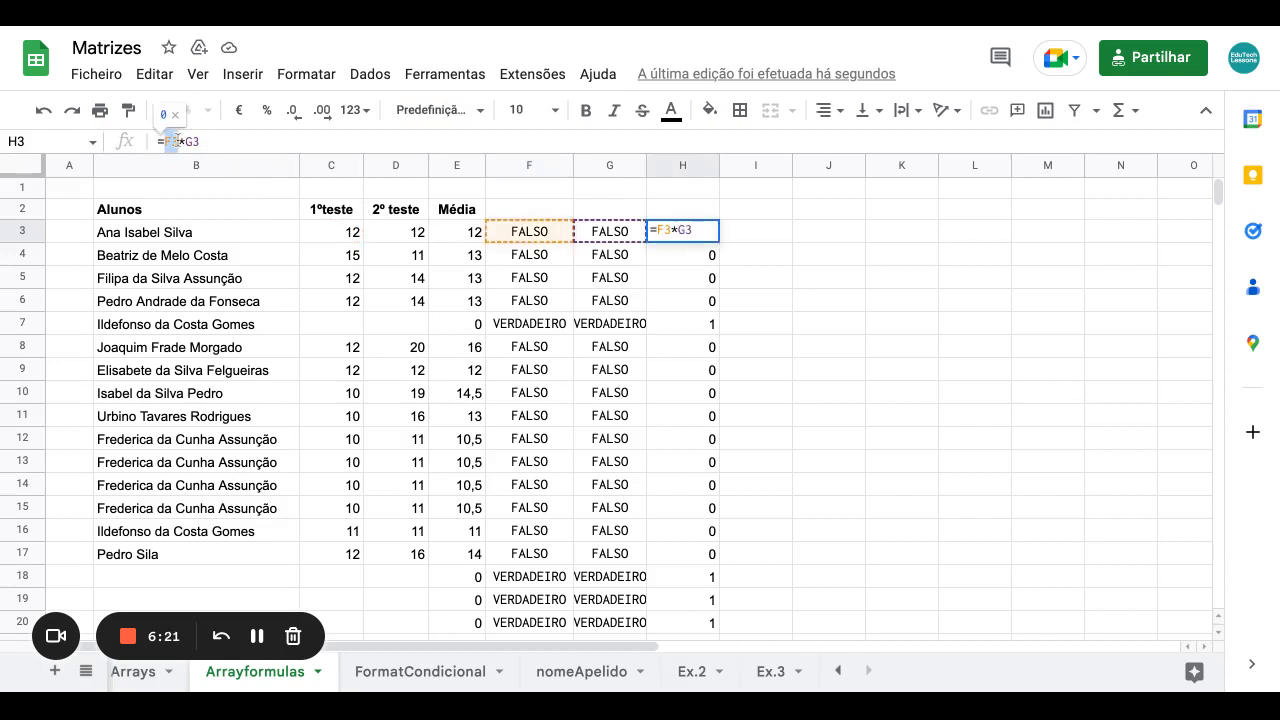
text((C3=""))
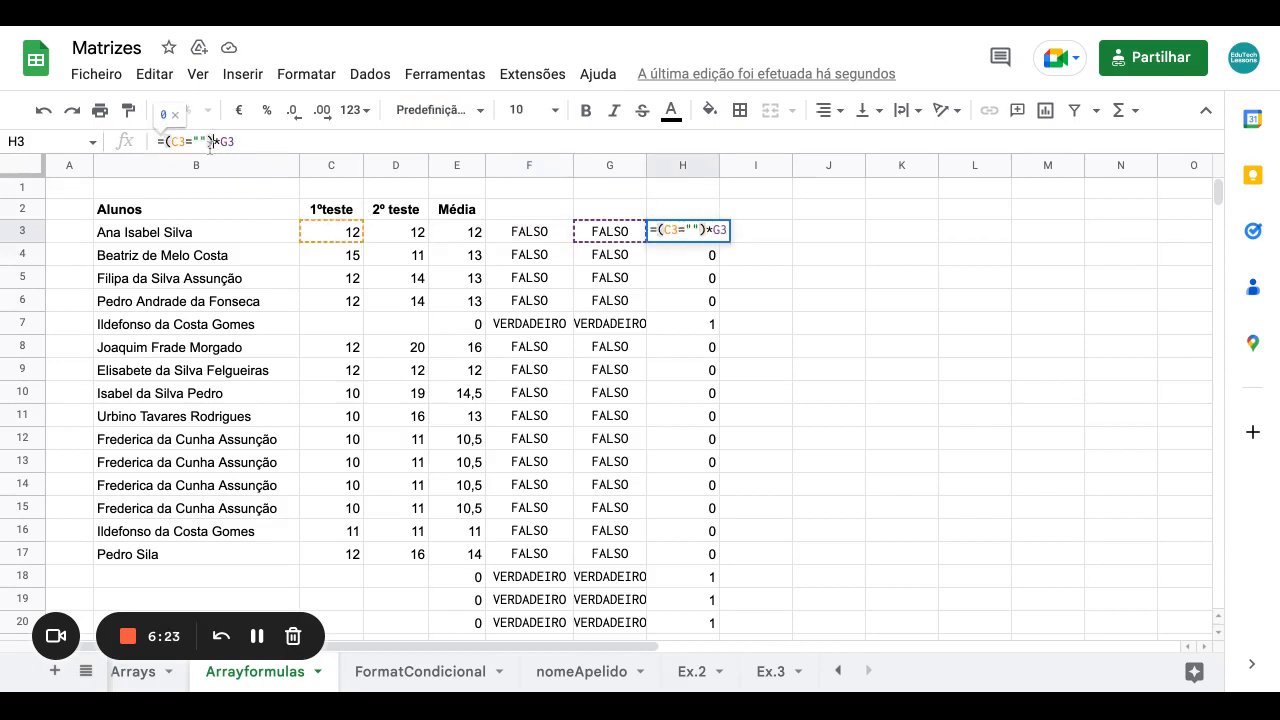
drag(213, 141, 164, 141)
key(ctrl+c)
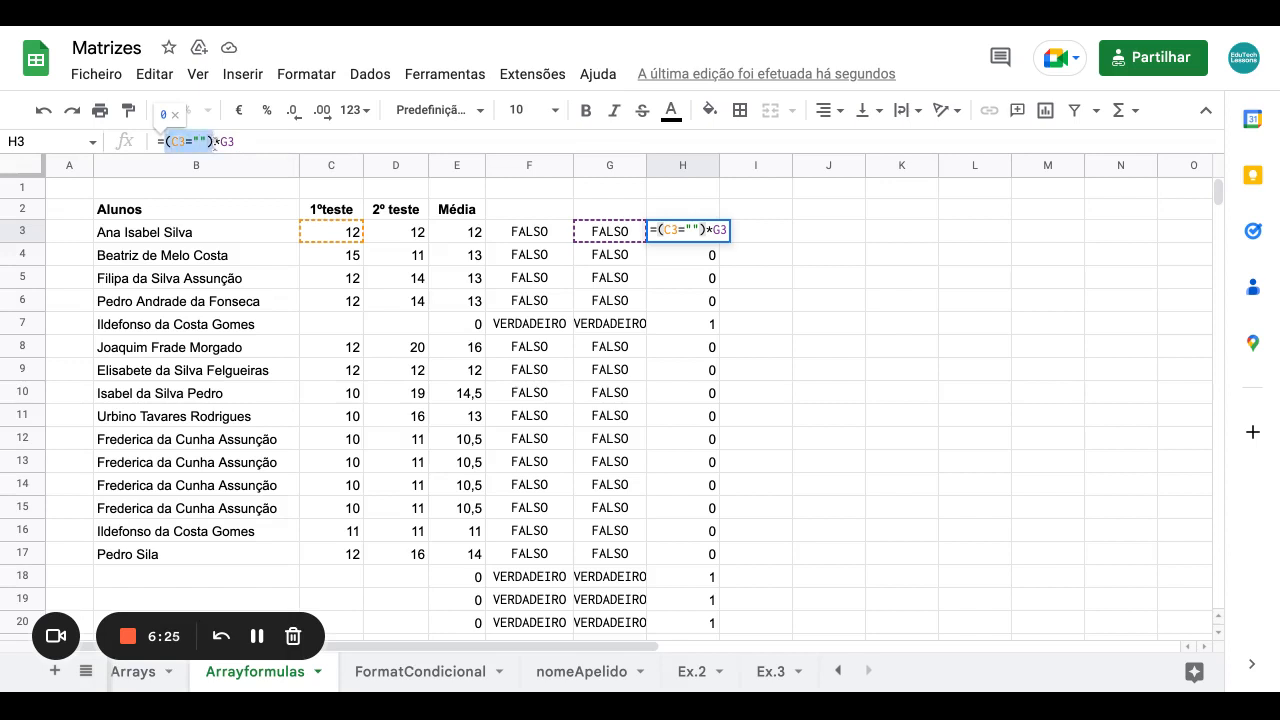
click(242, 142)
key(shift+Left)
key(shift+Left)
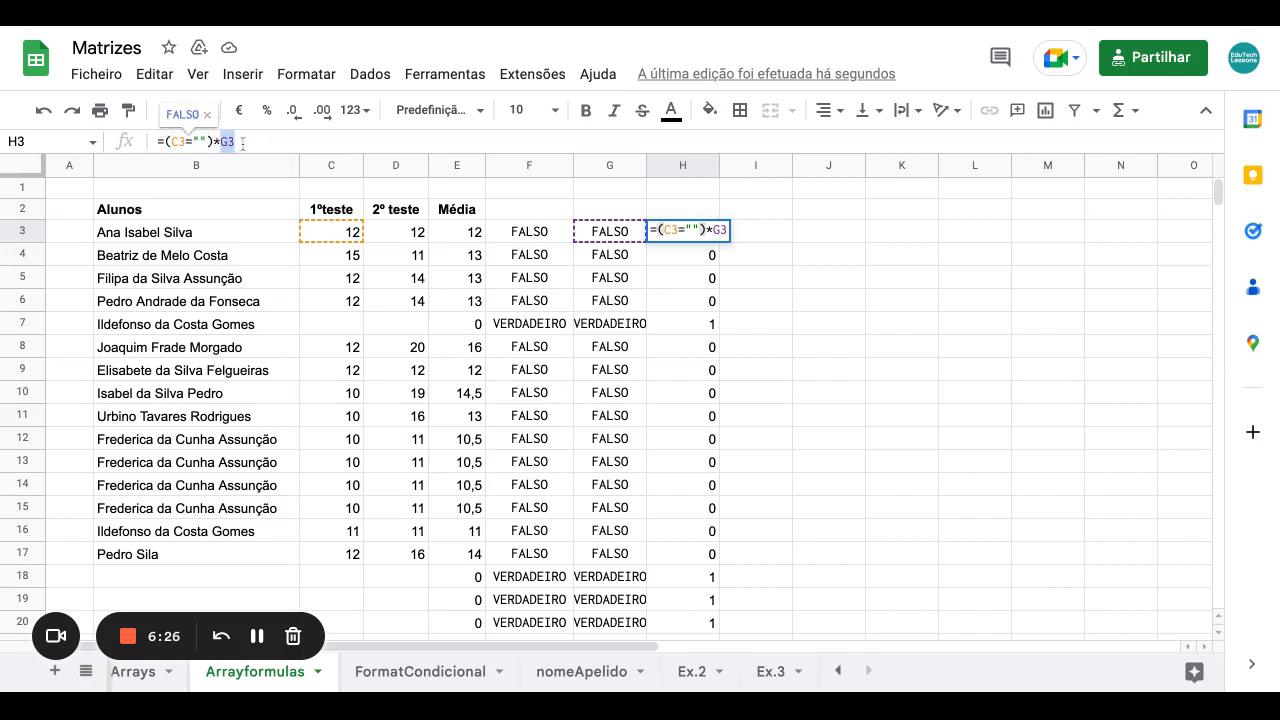
key(ctrl+v)
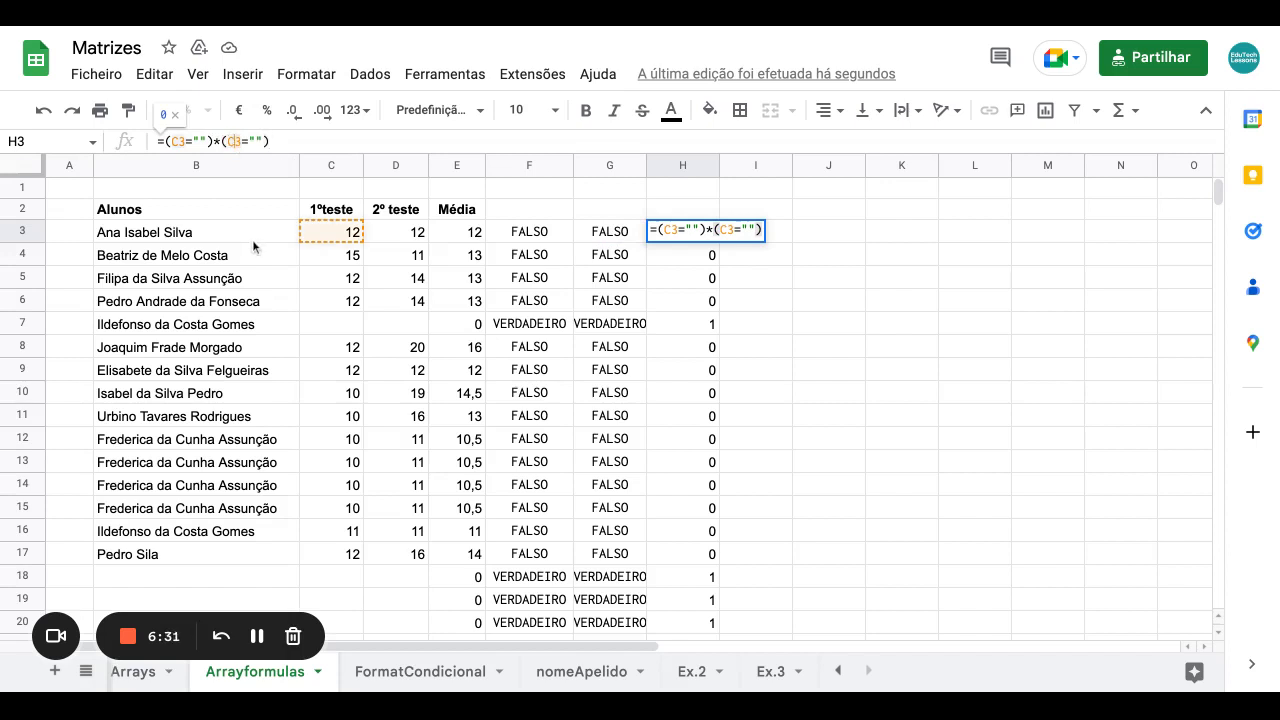
Fix the second test so H3 reads =(C3="")*(D3=""), then select H4:H30.
click(233, 141)
key(BackSpace)
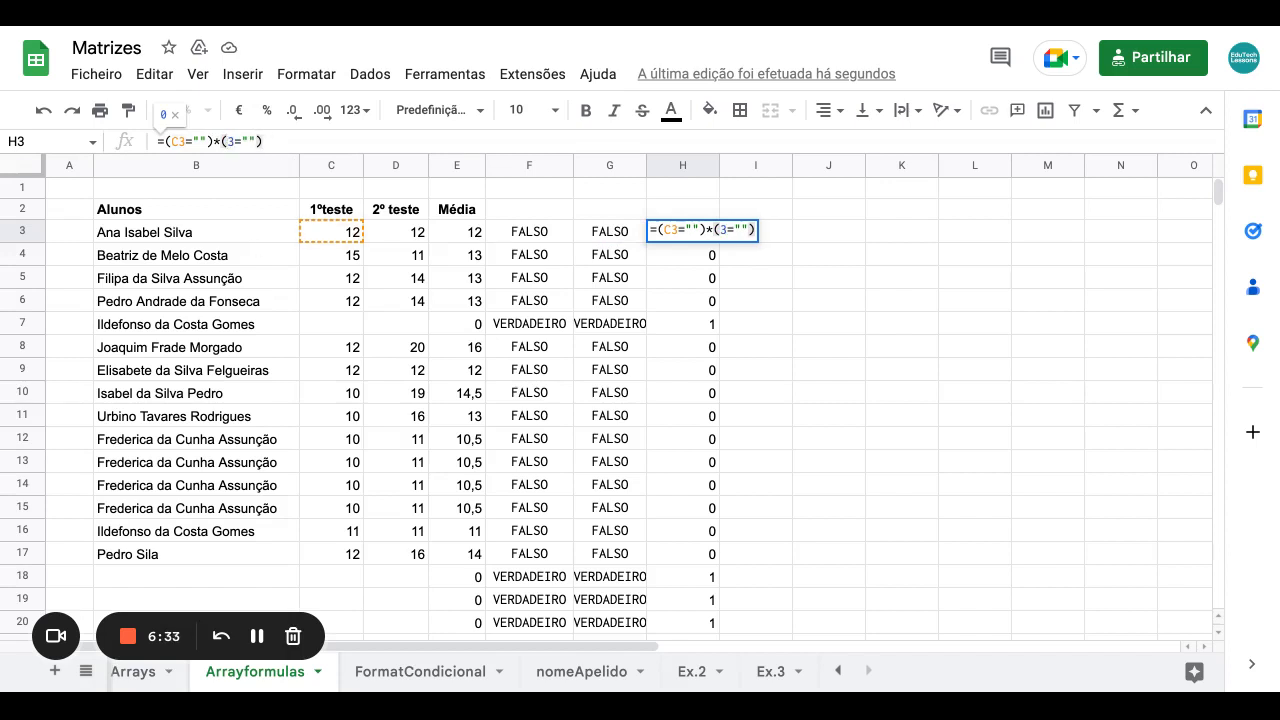
key(Return)
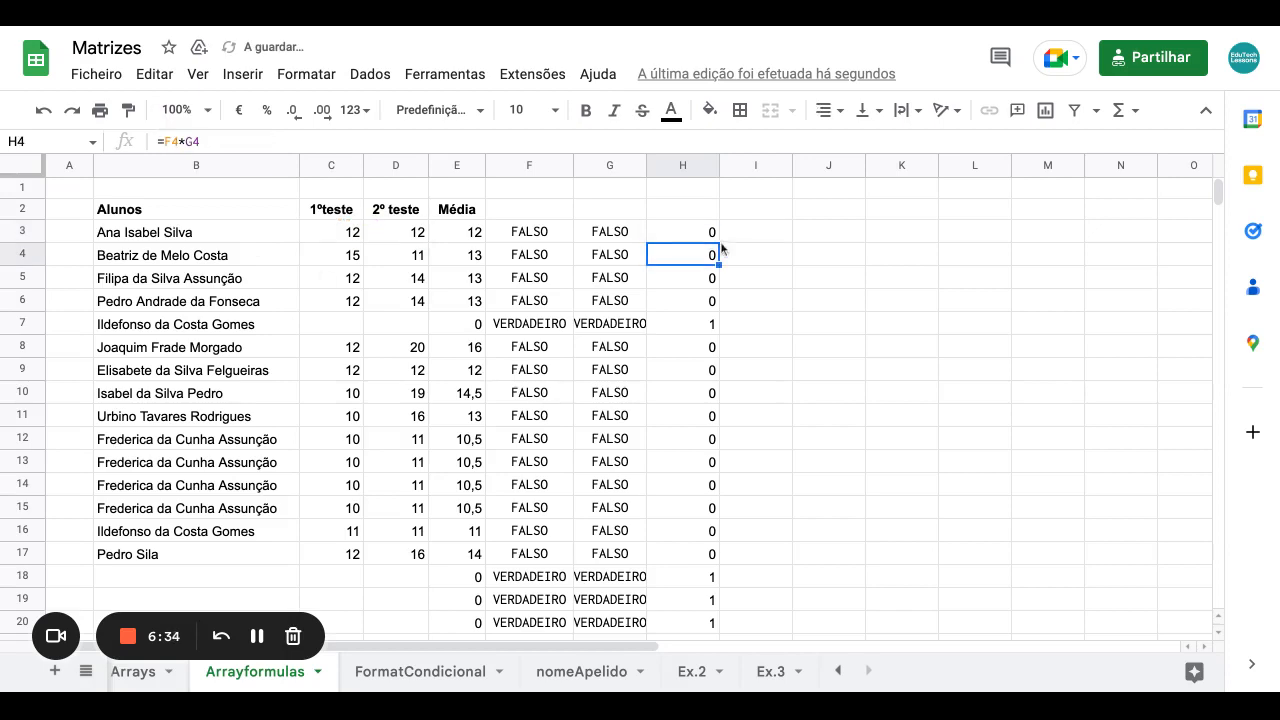
drag(701, 257, 683, 590)
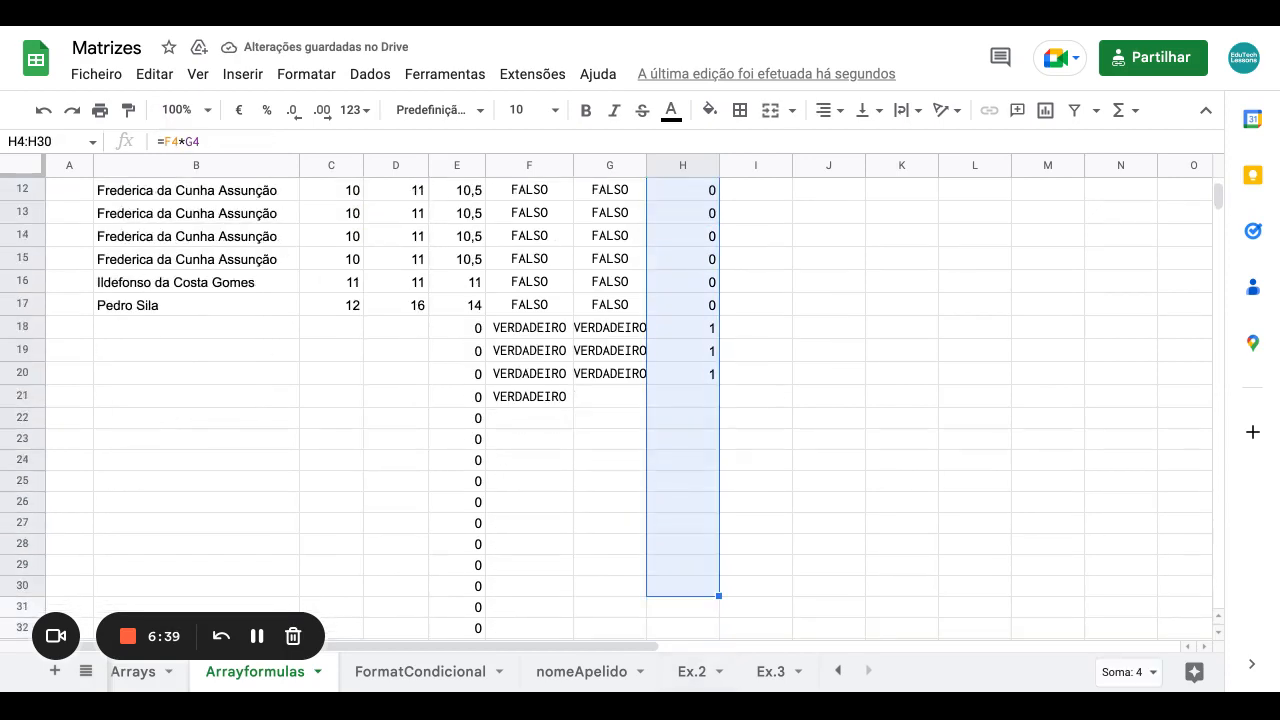
Clear column H's old values and copy H3's =(C3="")*(D3="") down to H10.
key(Delete)
scroll(741, 417, up, 3)
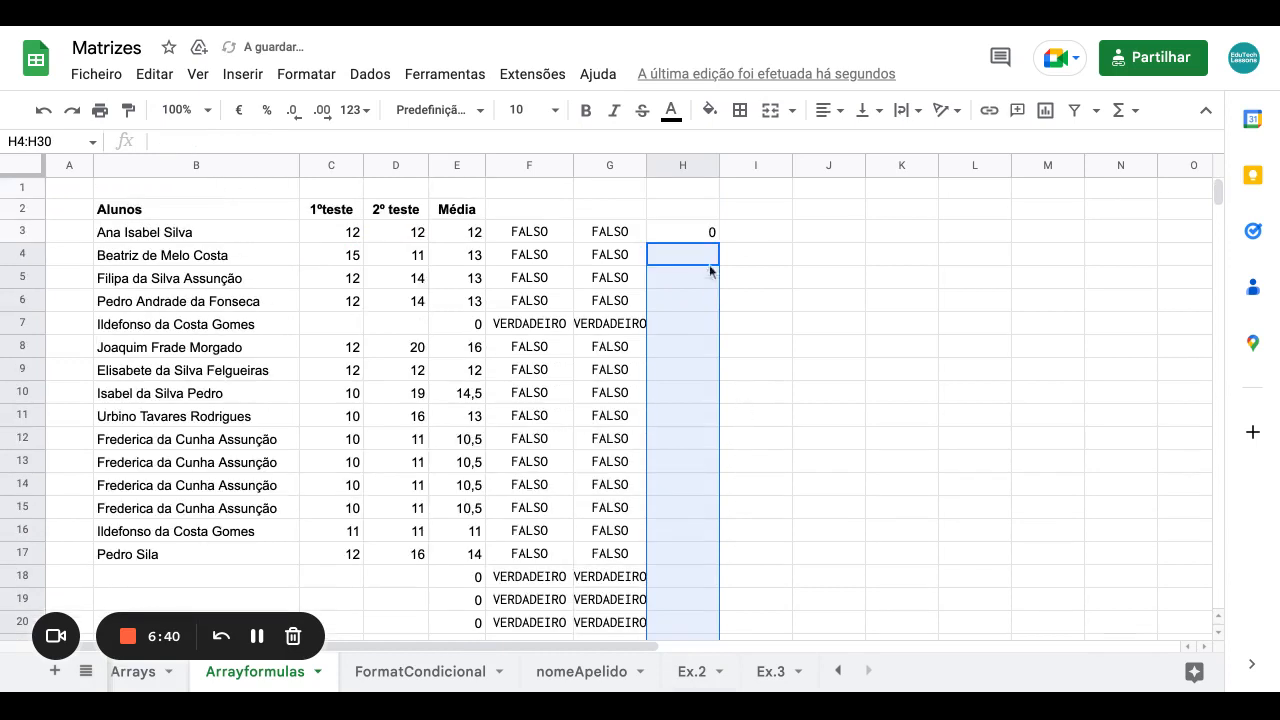
click(704, 233)
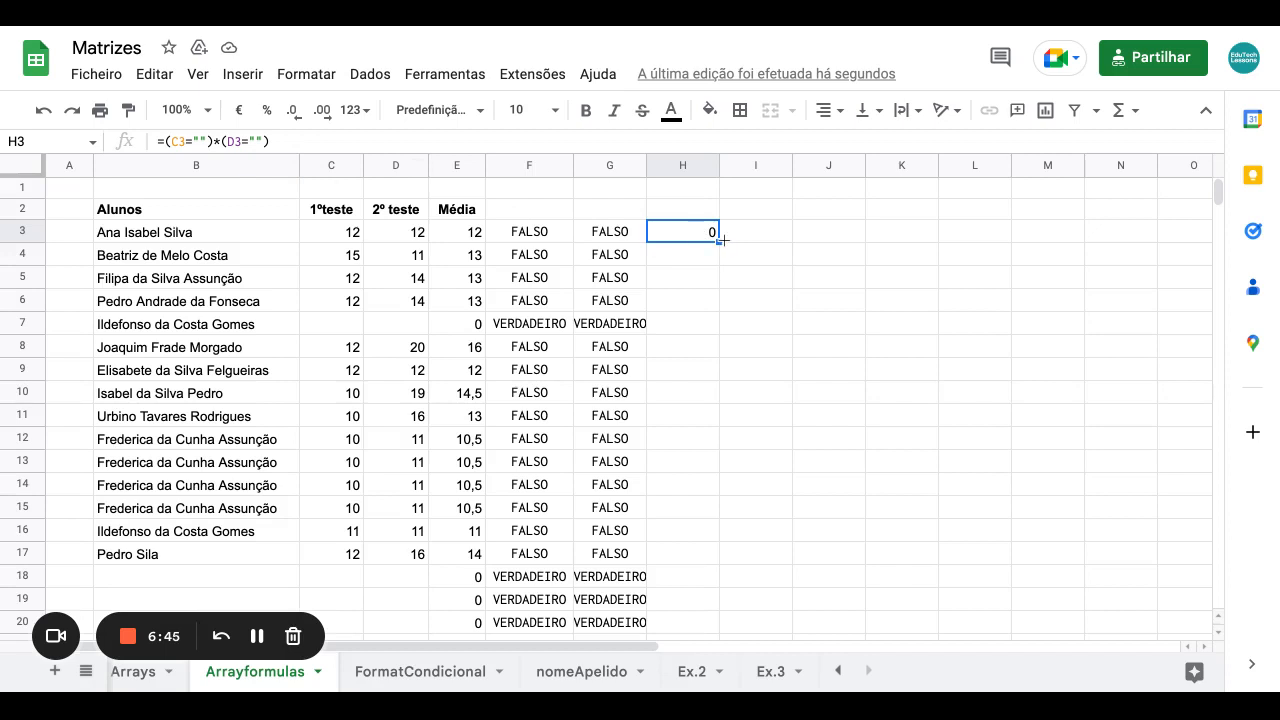
drag(718, 240, 718, 400)
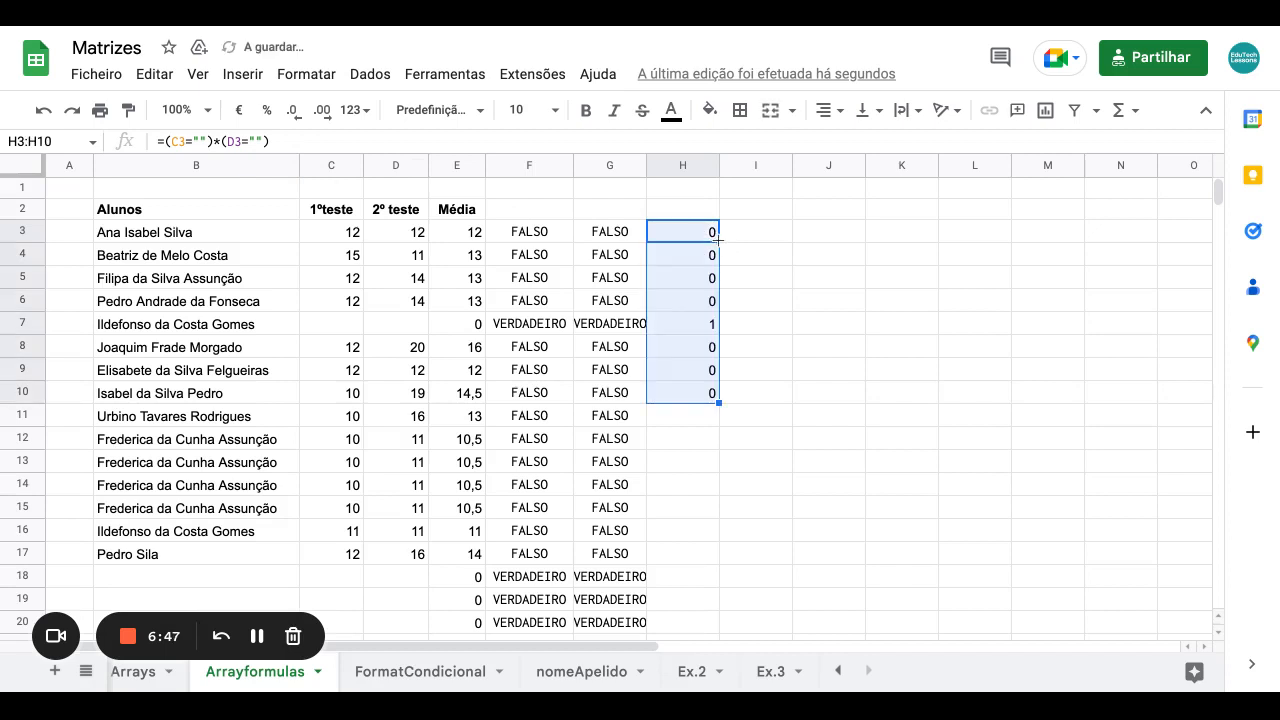
Confirm row 7 shows 1 because both its tests are empty, then clear H4:H14.
click(704, 329)
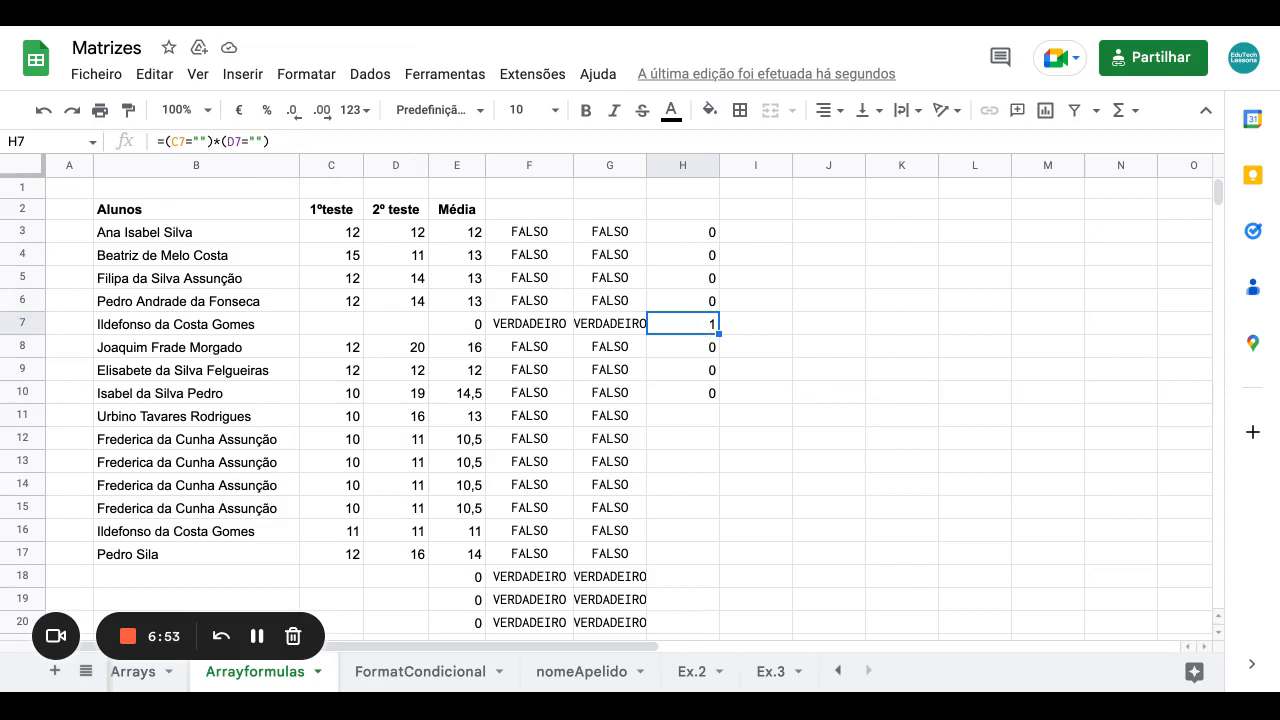
click(526, 326)
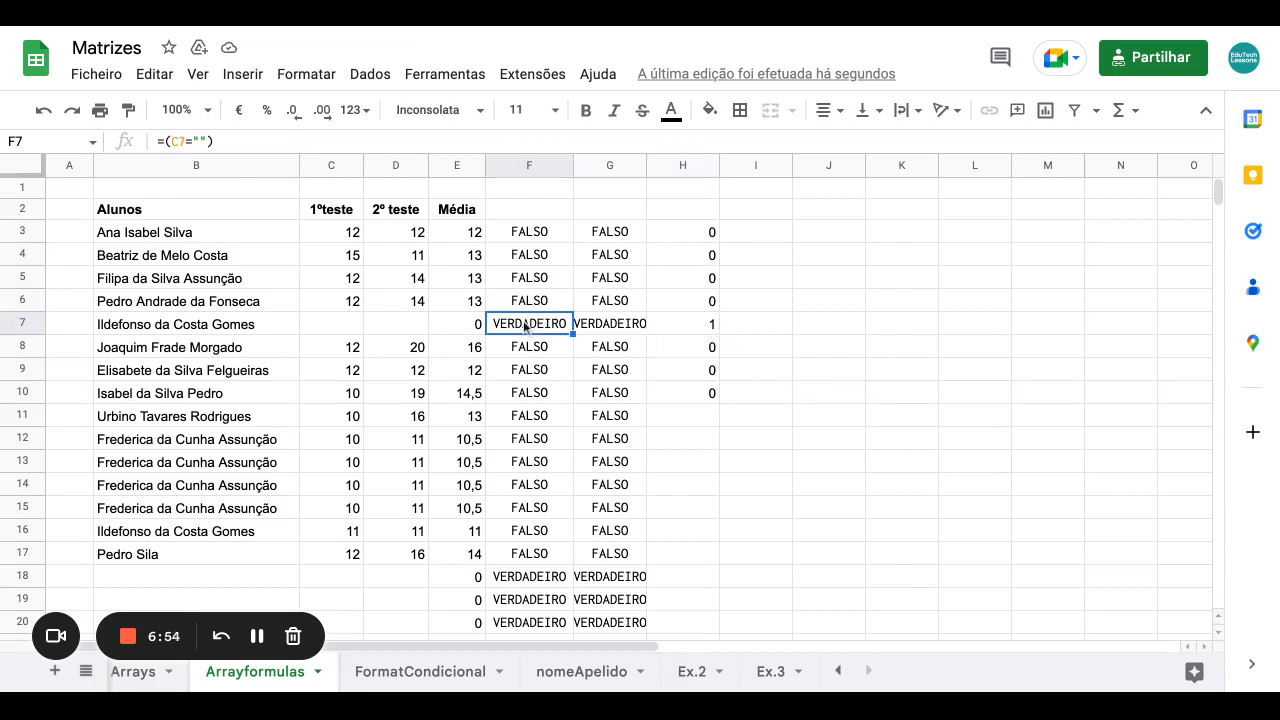
click(352, 327)
click(406, 326)
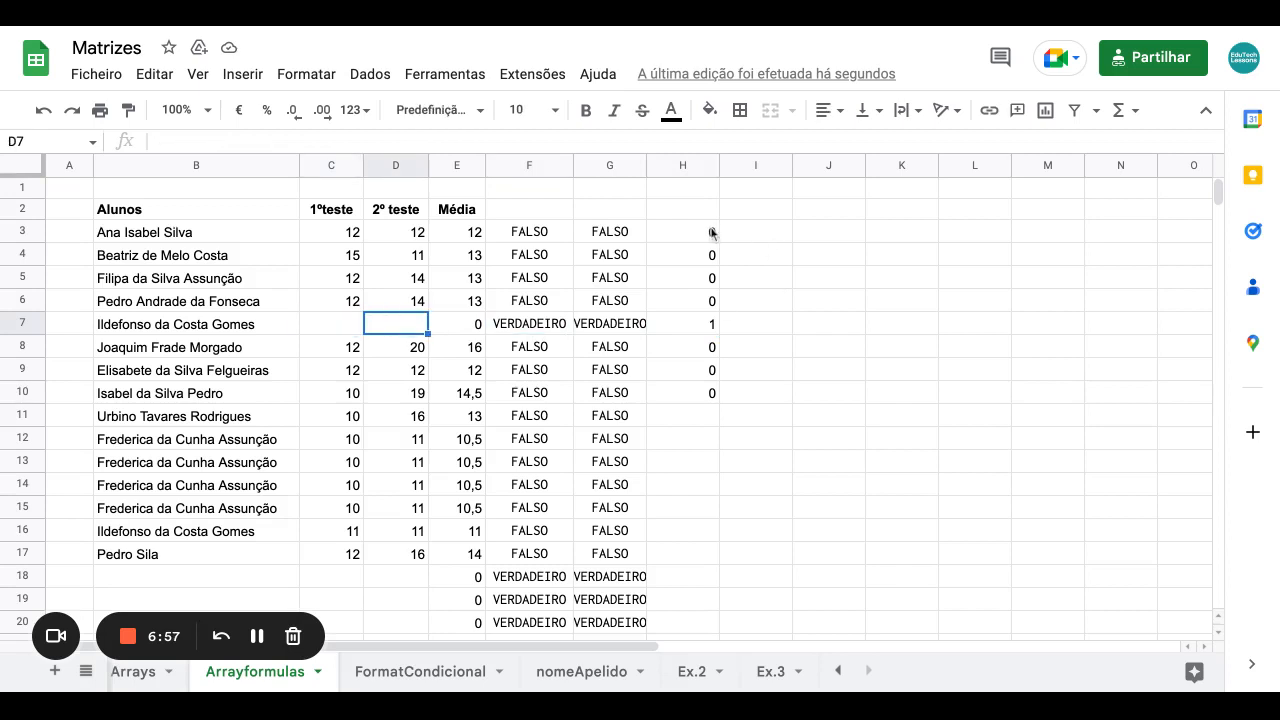
drag(707, 258, 683, 485)
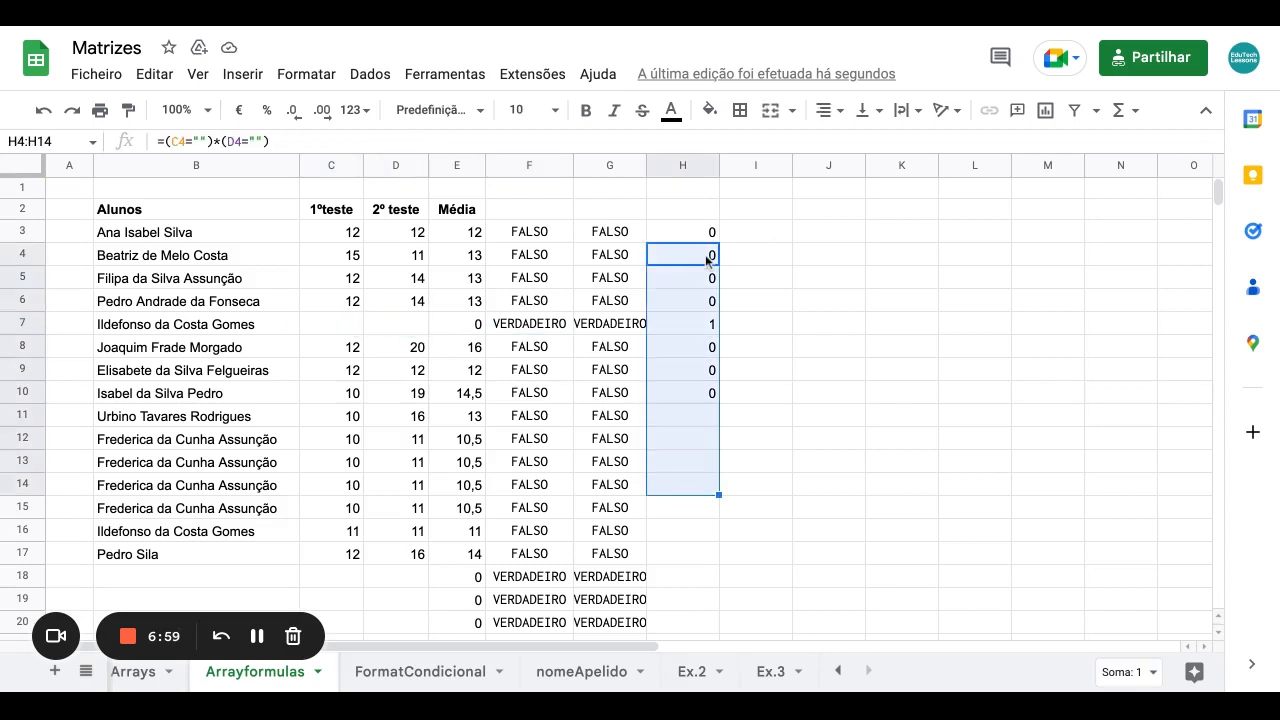
key(Delete)
Rewrite H3 with whole-column ranges and wrap it in ArrayFormula.
click(693, 236)
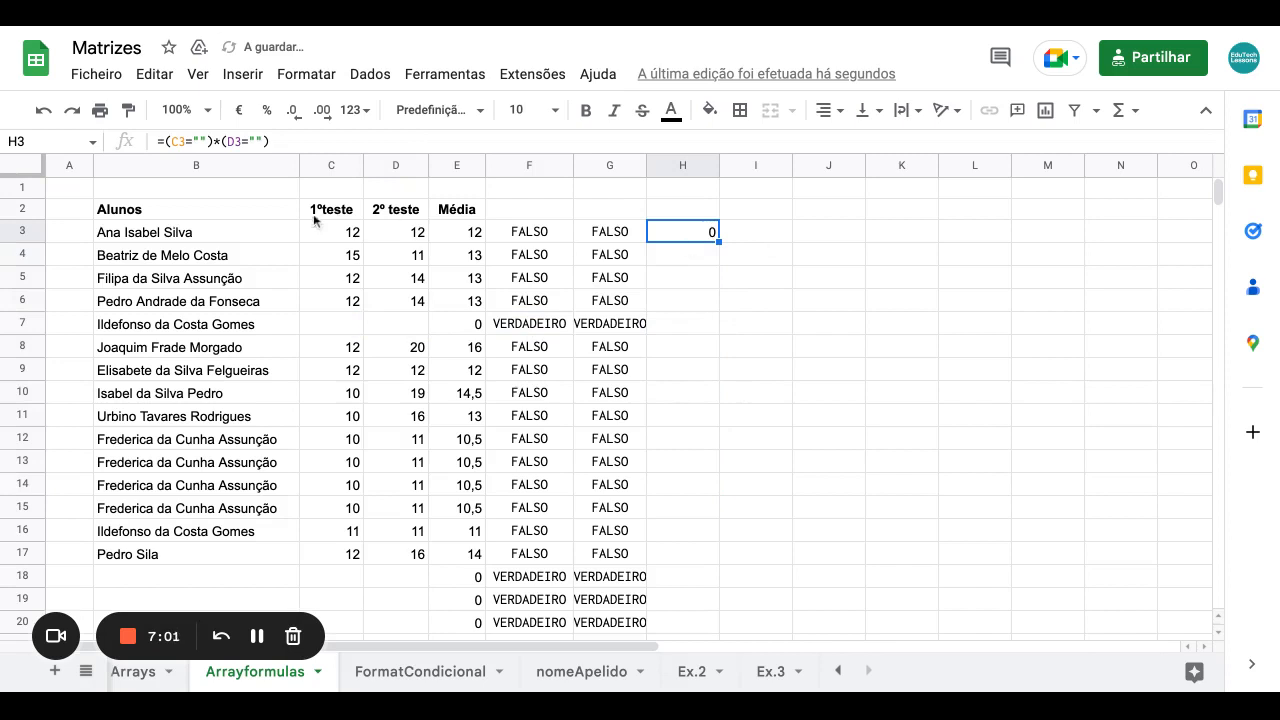
click(183, 141)
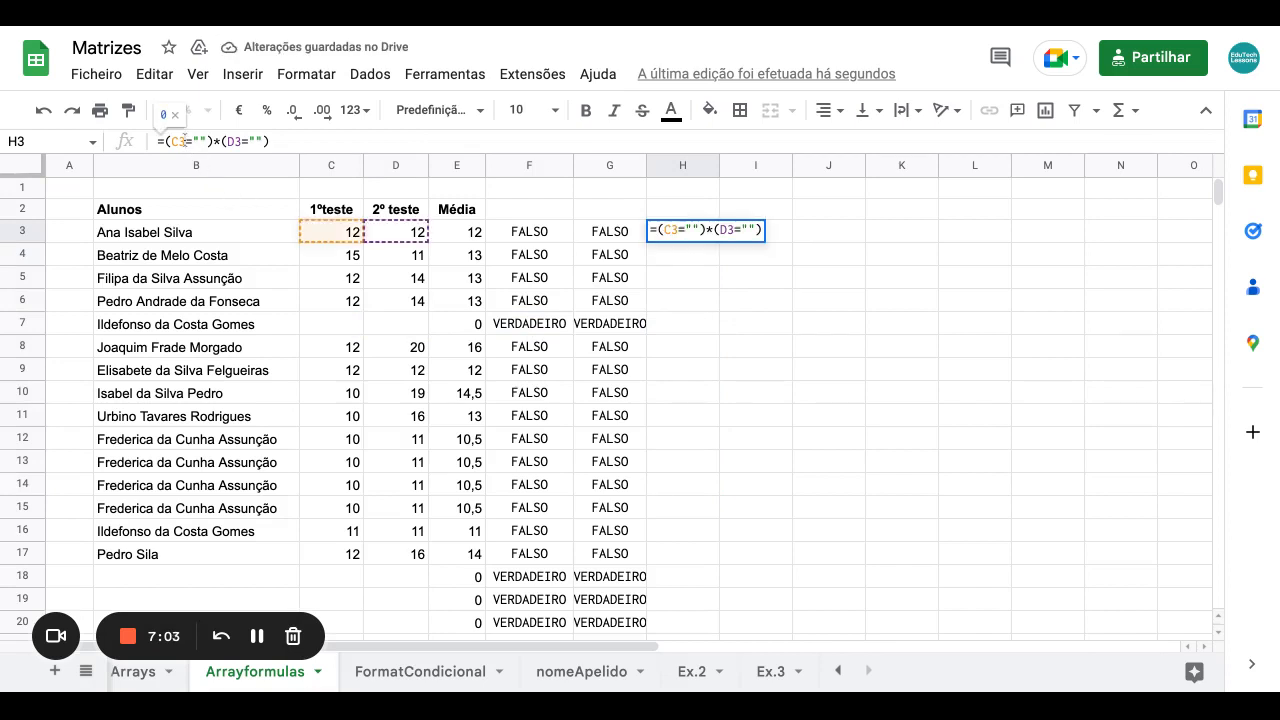
text(:C)
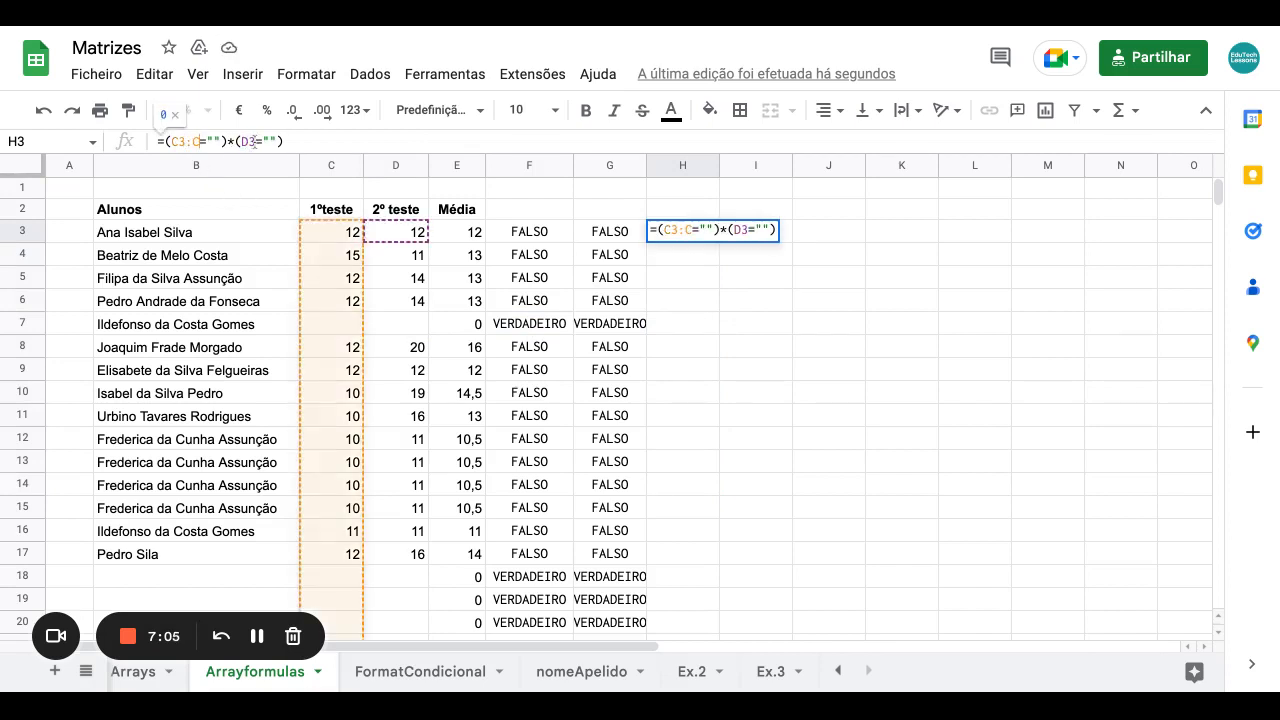
text(:C)
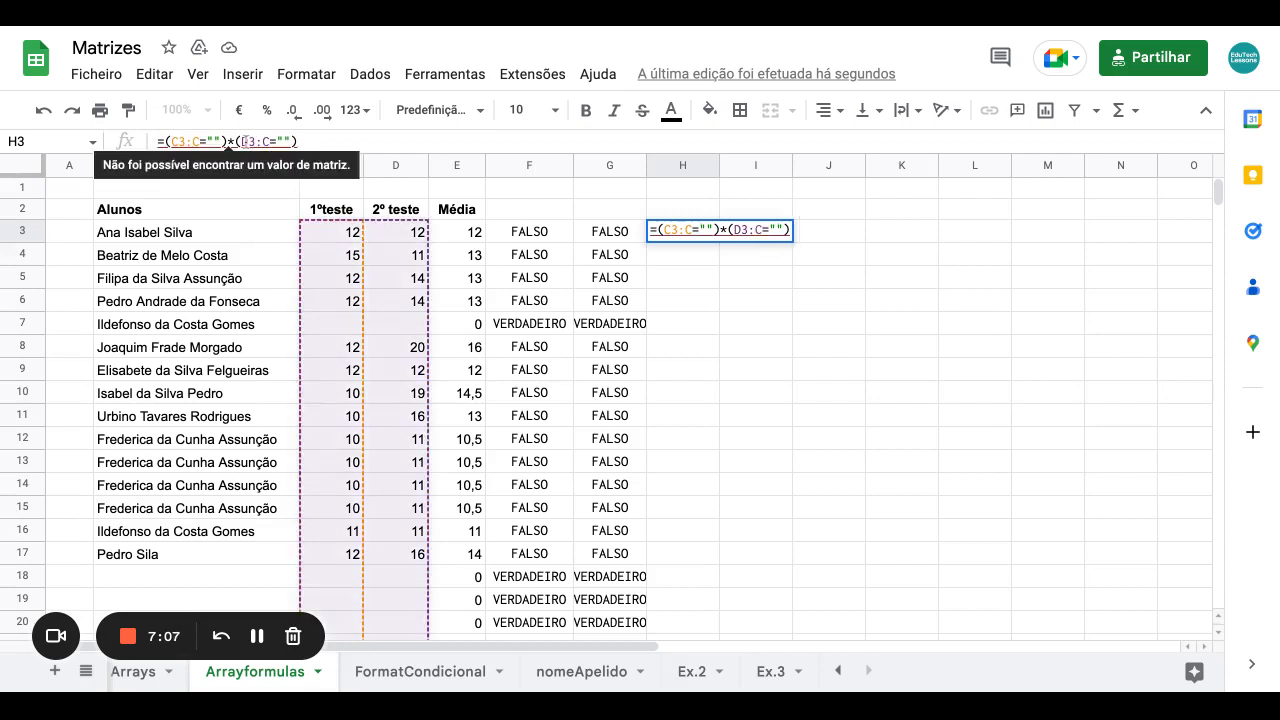
key(ctrl+shift+Return)
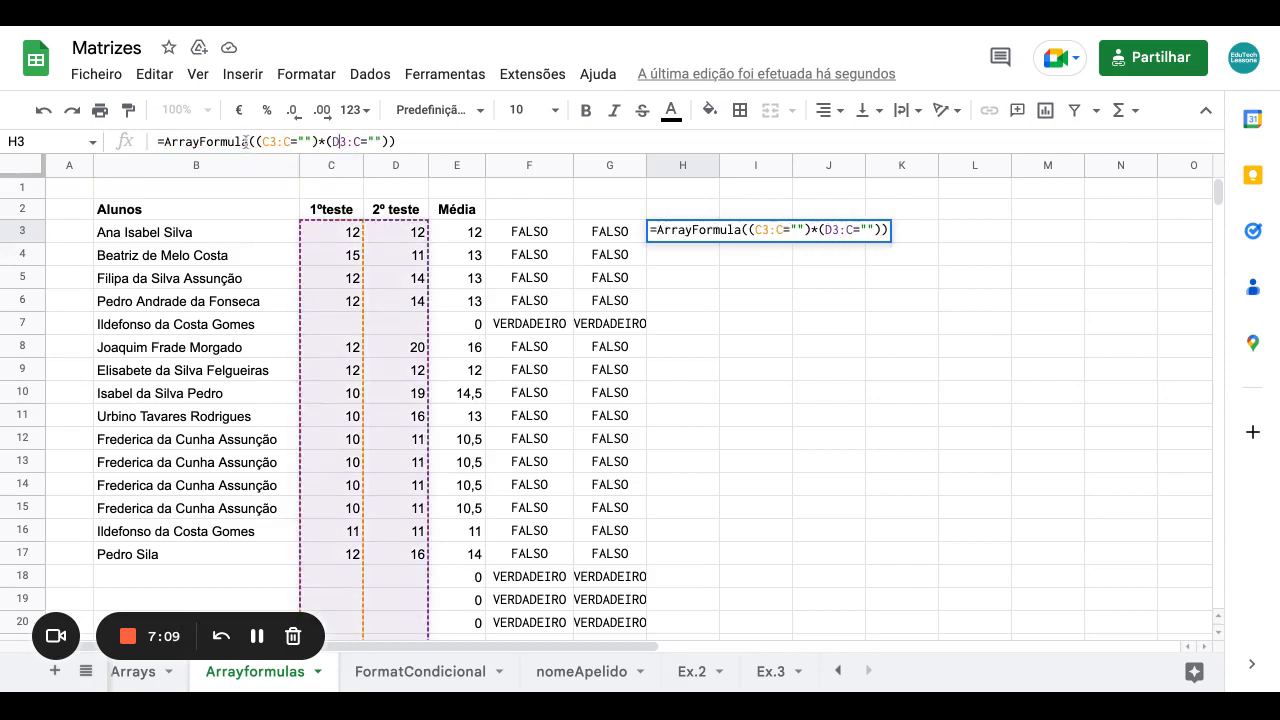
key(Return)
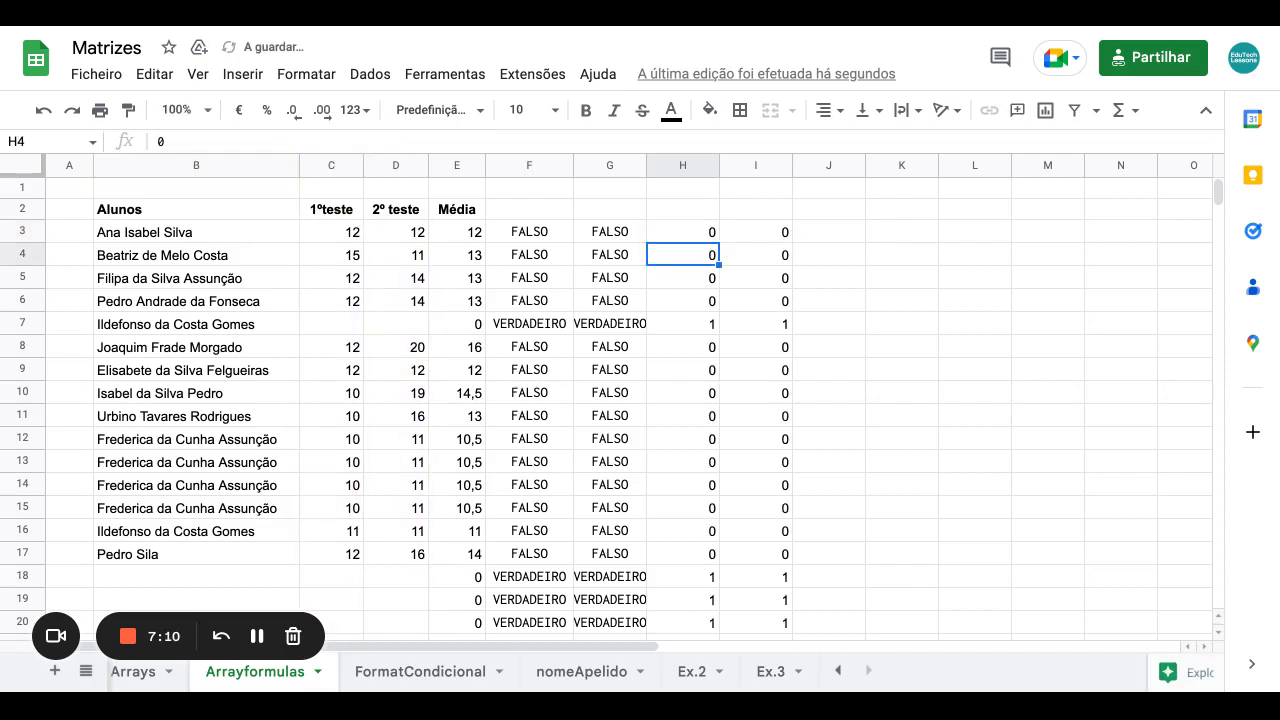
Correct H3's second range to D3:D, giving =ArrayFormula((C3:C="")*(D3:D="")).
click(695, 238)
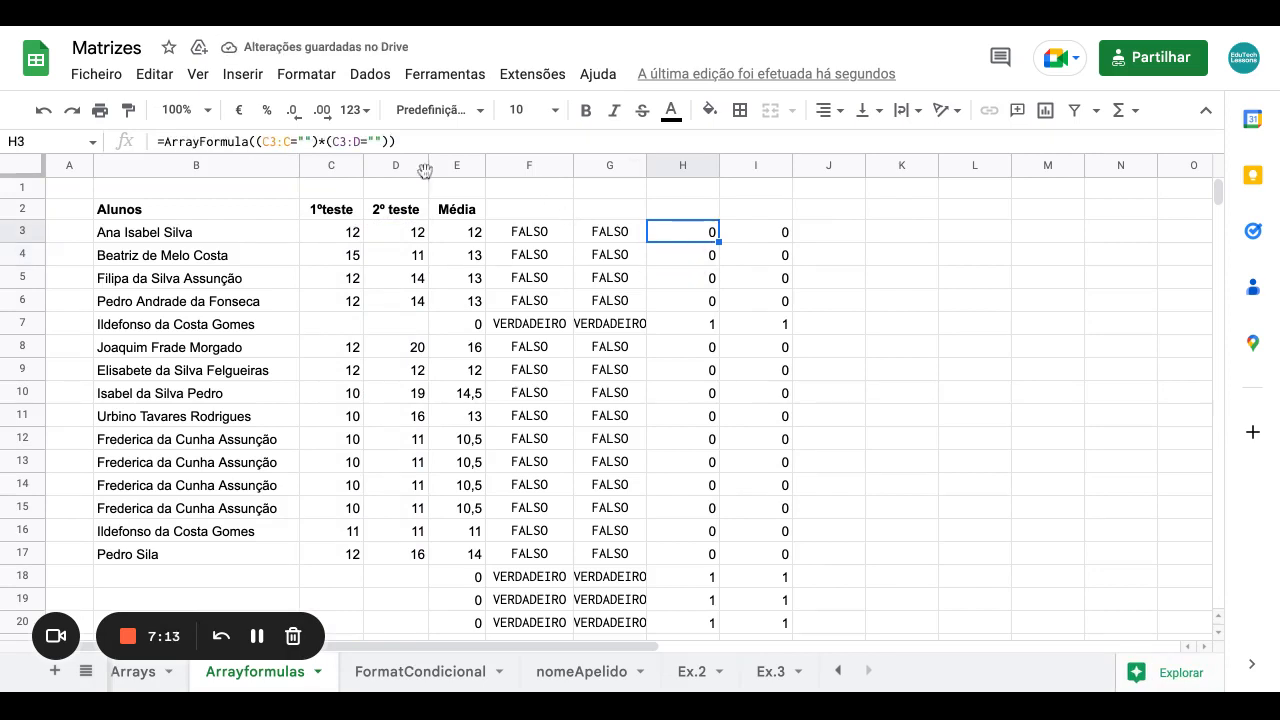
click(341, 143)
key(BackSpace)
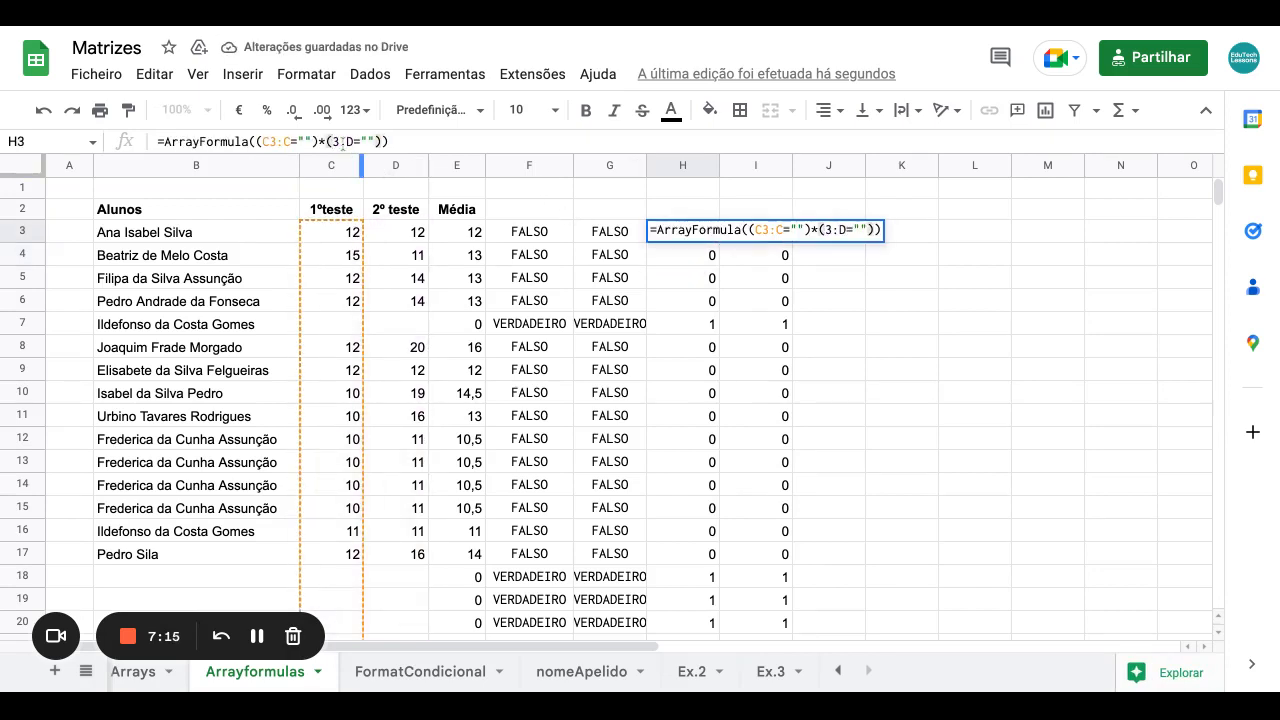
text(D)
key(Return)
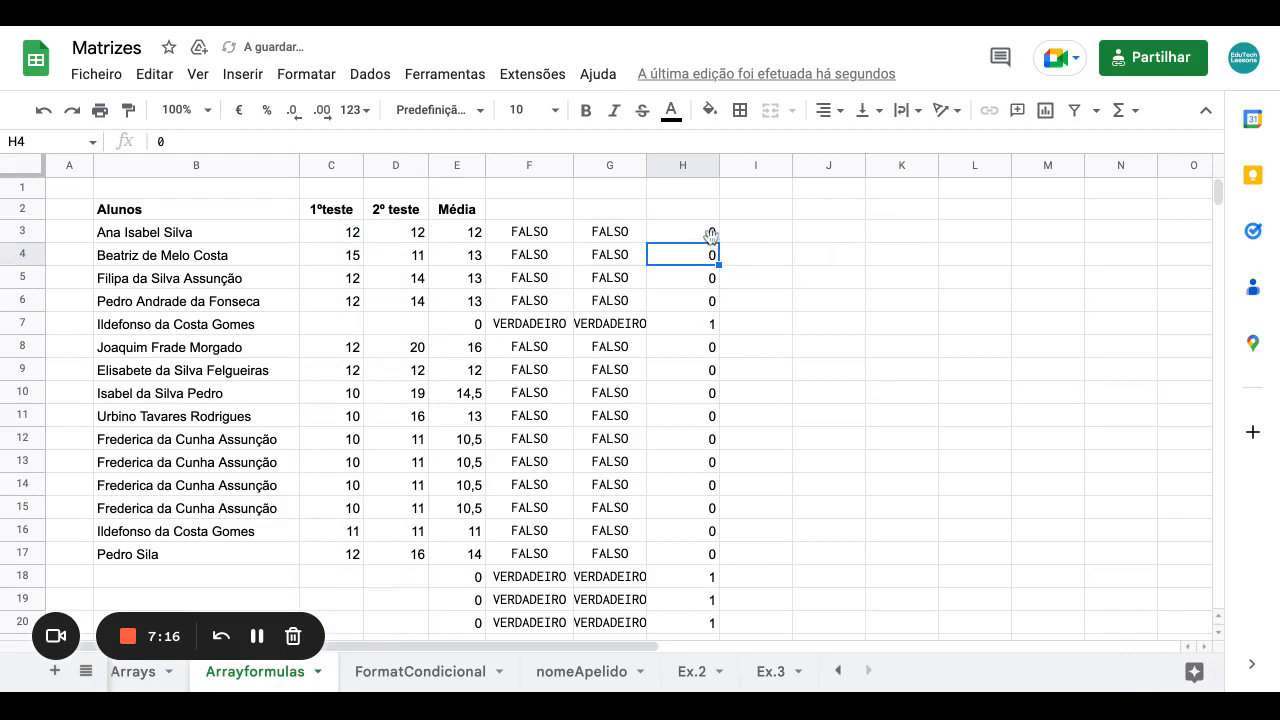
Verify column H shows 1 for row 7, whose two test scores are empty.
click(710, 237)
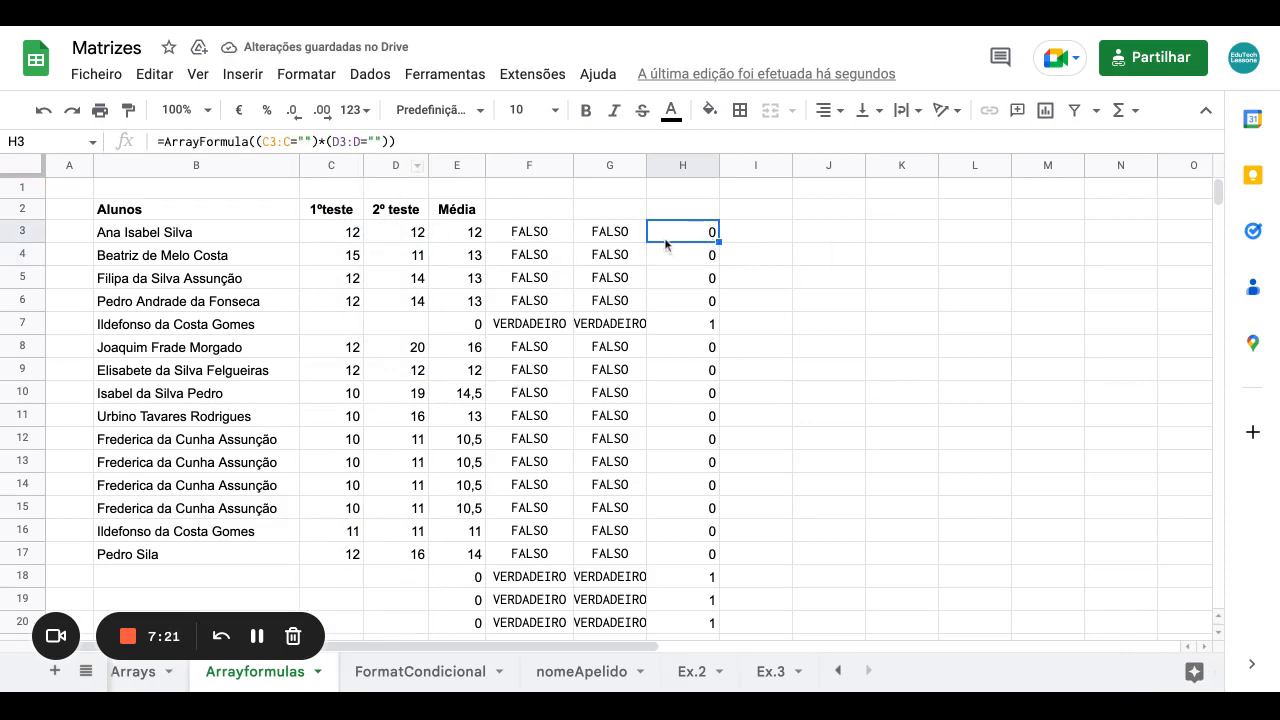
scroll(691, 286, down, 2)
scroll(691, 286, up, 1)
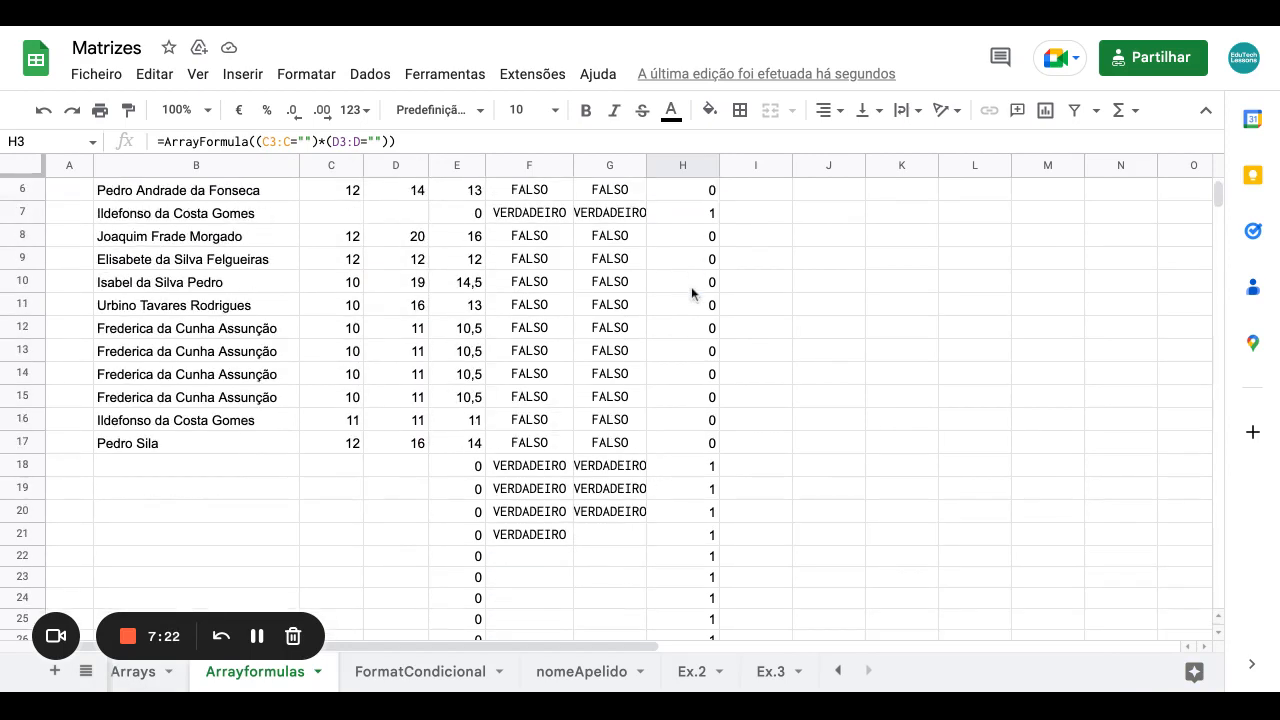
scroll(691, 286, up, 2)
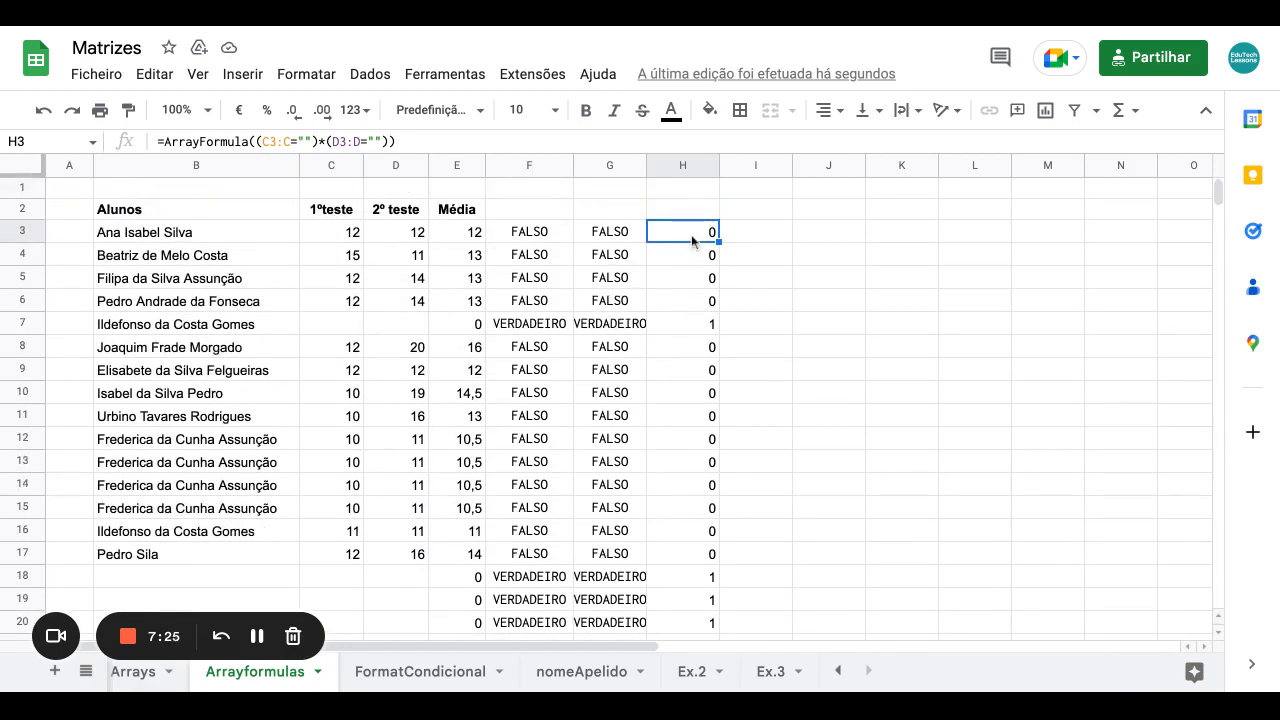
click(695, 324)
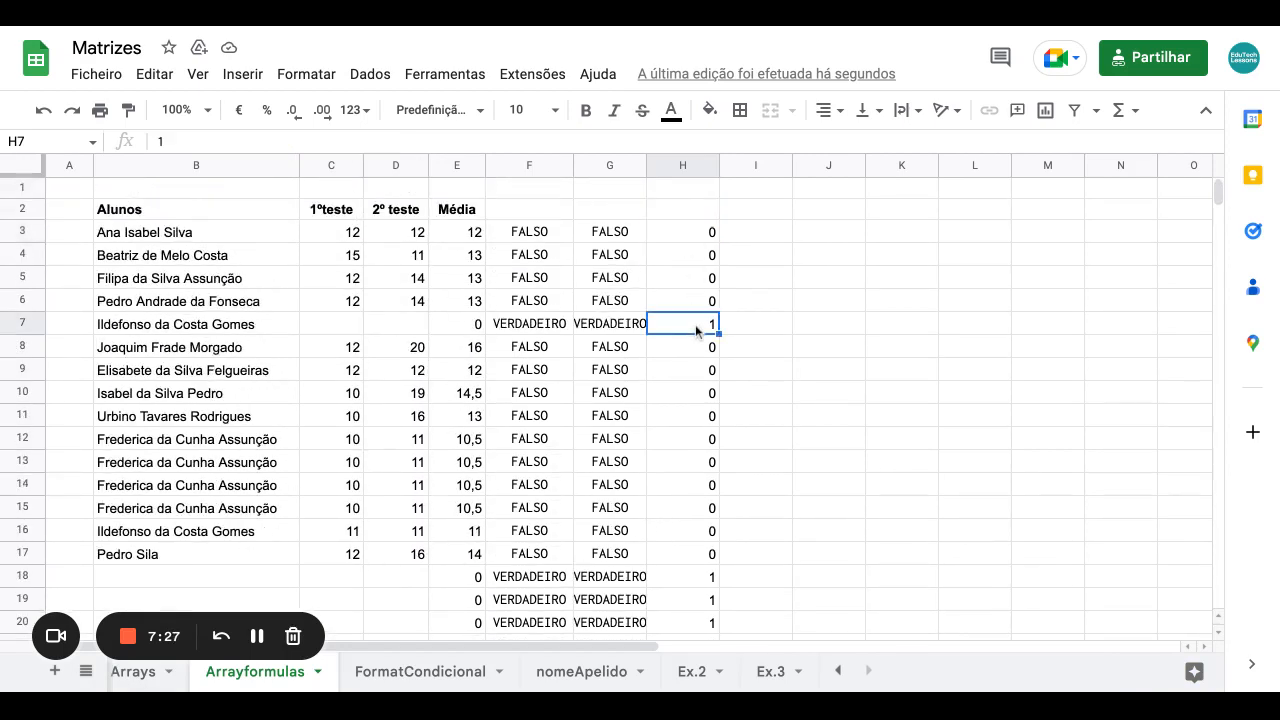
click(354, 334)
click(409, 334)
scroll(598, 382, down, 2)
scroll(598, 382, down, 1)
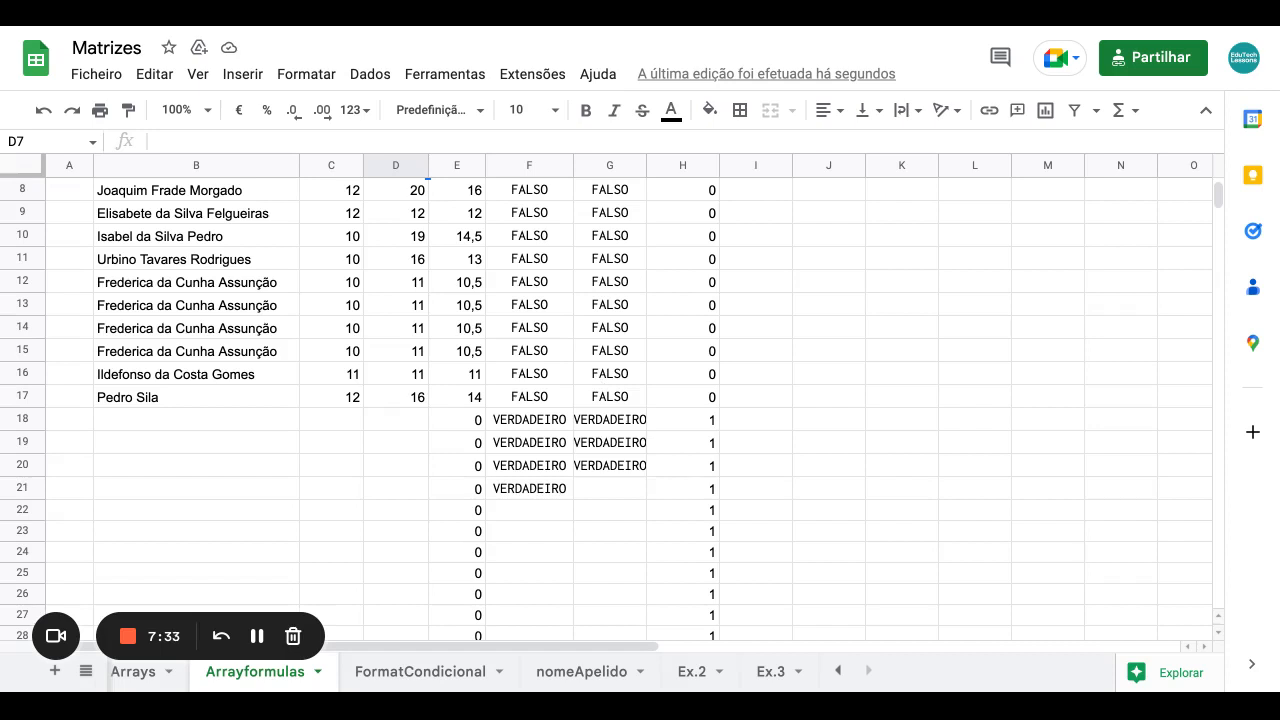
scroll(626, 352, up, 3)
click(709, 234)
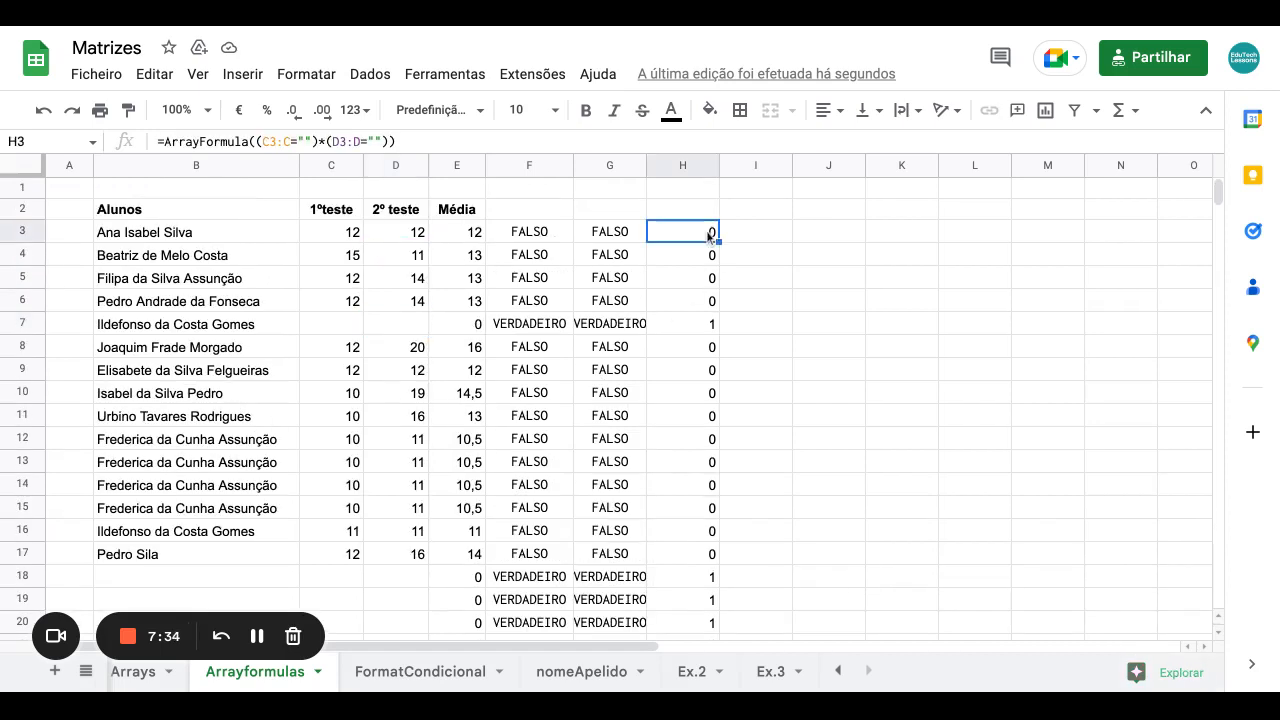
click(460, 212)
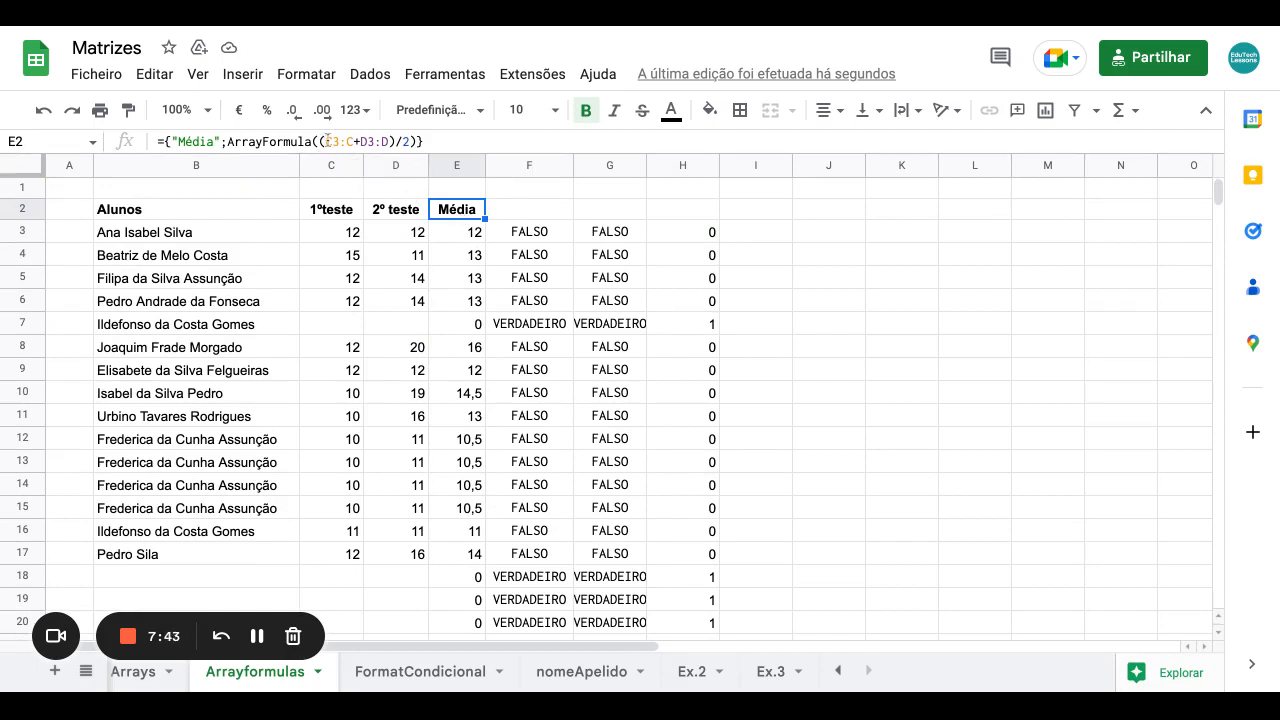
click(684, 237)
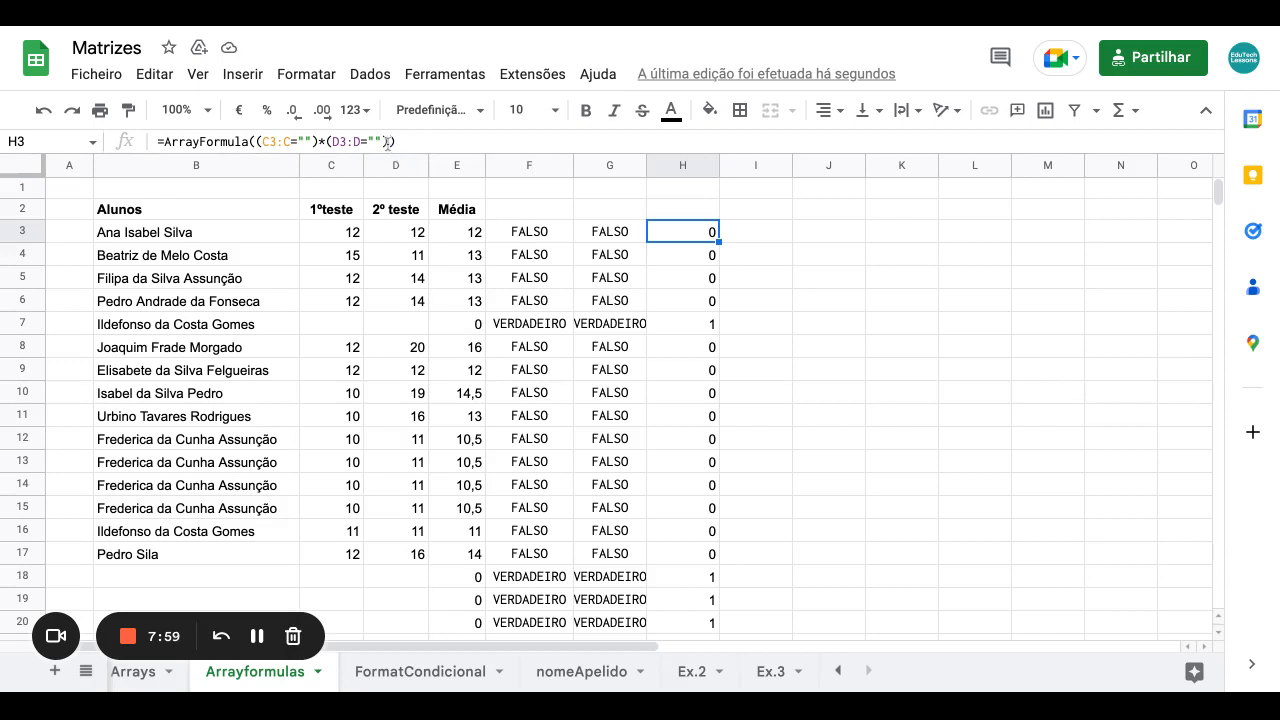
drag(388, 143, 257, 143)
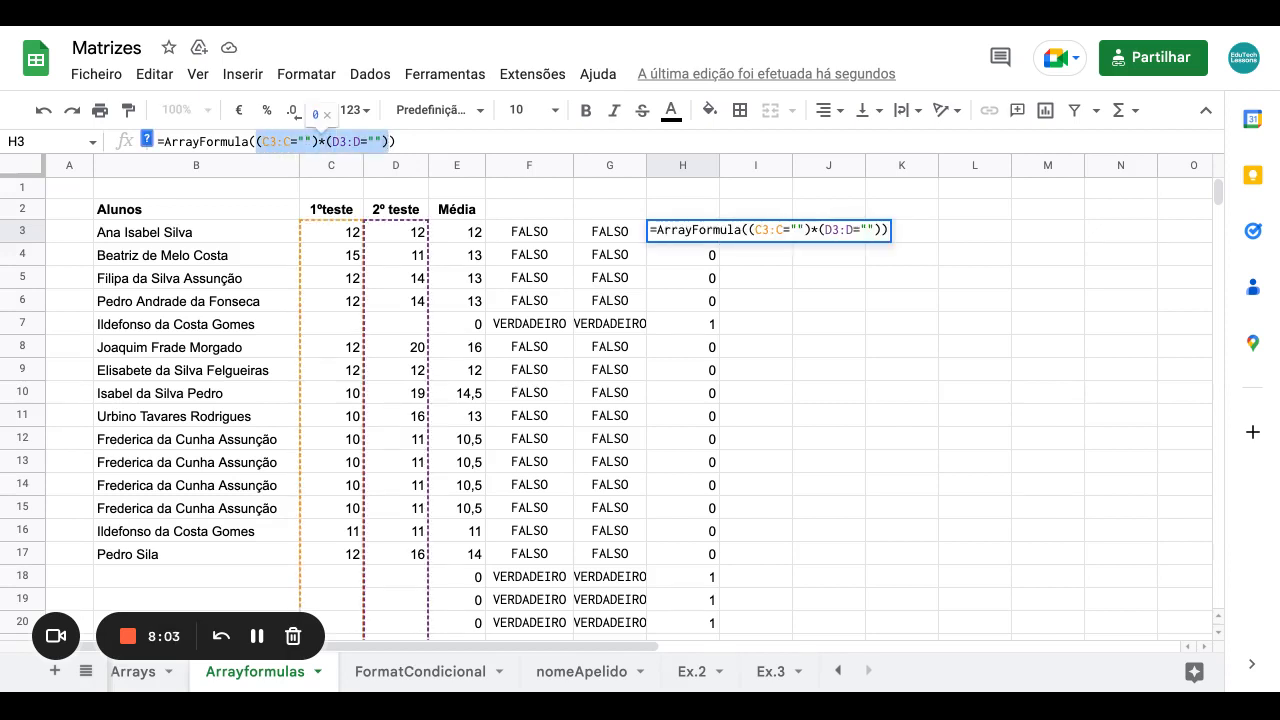
Wrap E2's average in SE( using the pasted (C3:C="")*(D3:D="") condition.
key(Escape)
click(463, 212)
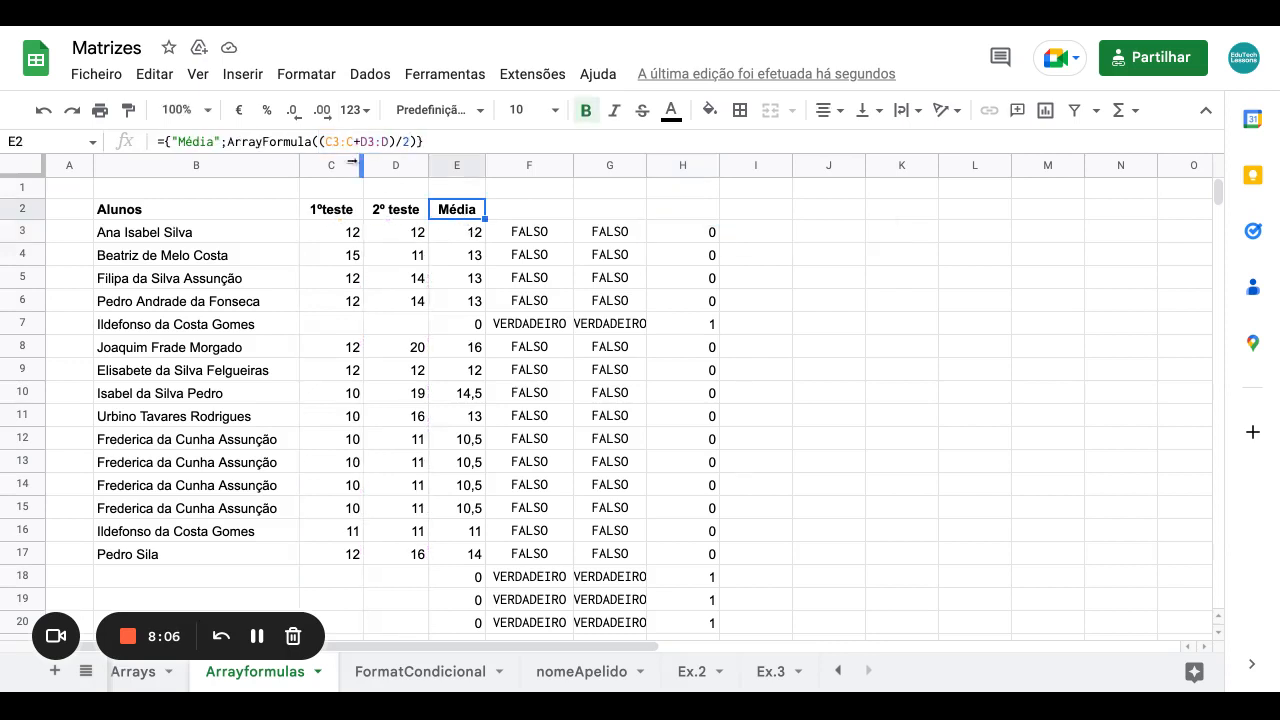
click(320, 141)
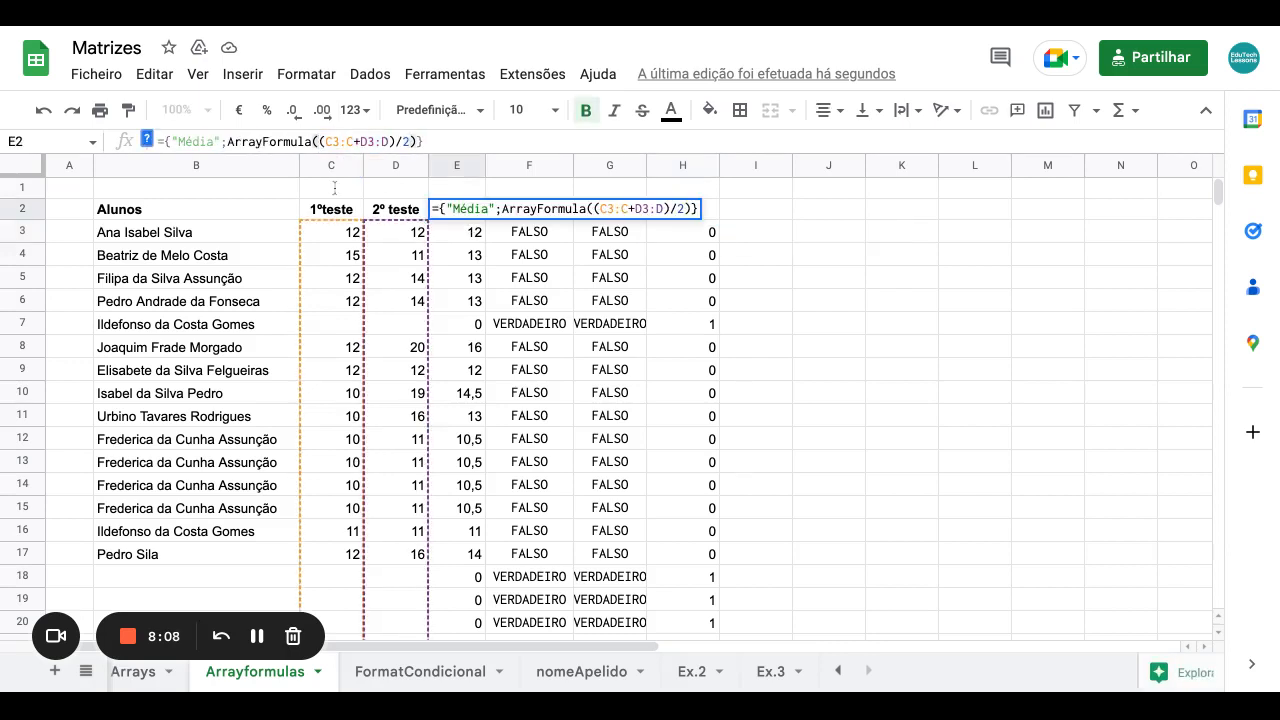
text(SE()
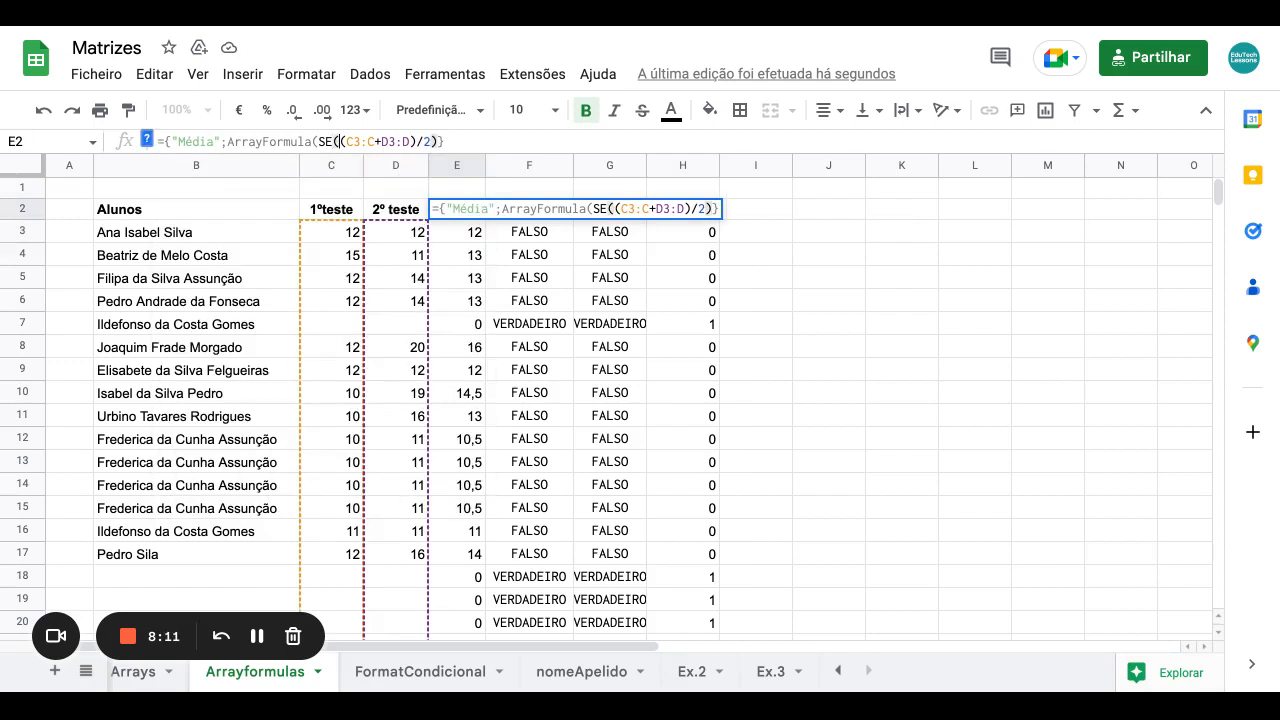
text((C3:C="")*(D3:D=""))
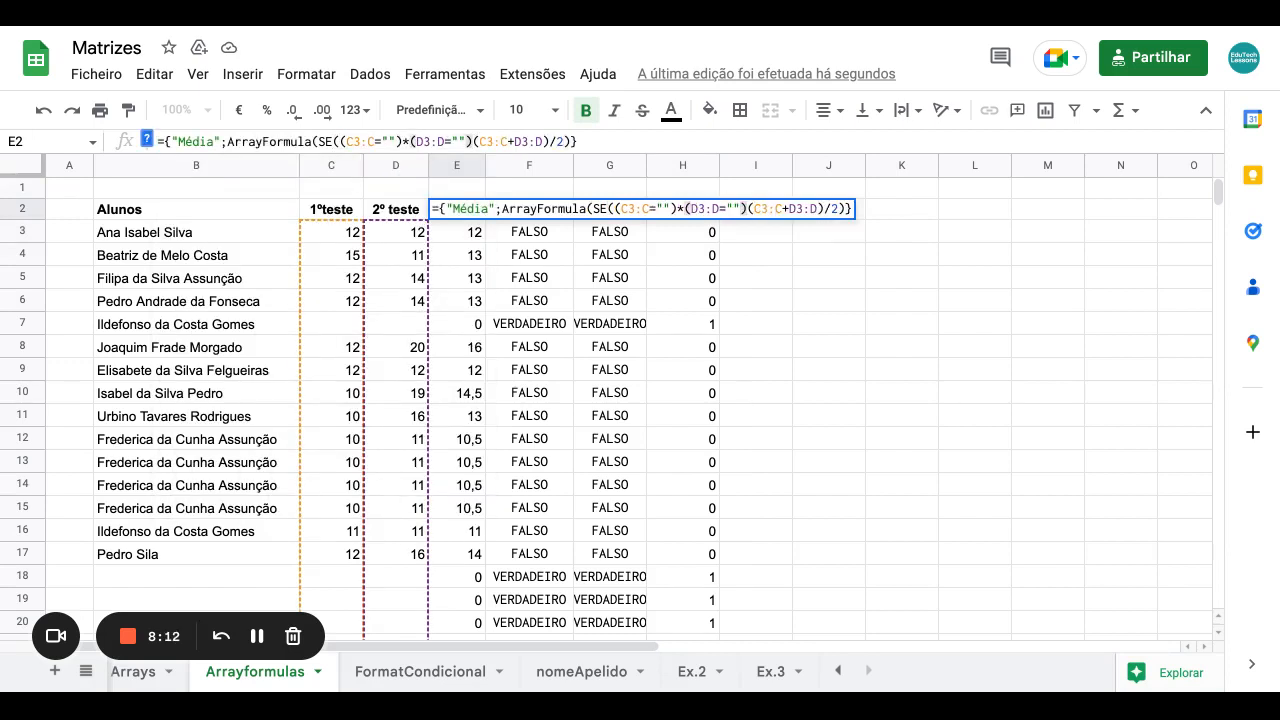
click(345, 141)
key(BackSpace)
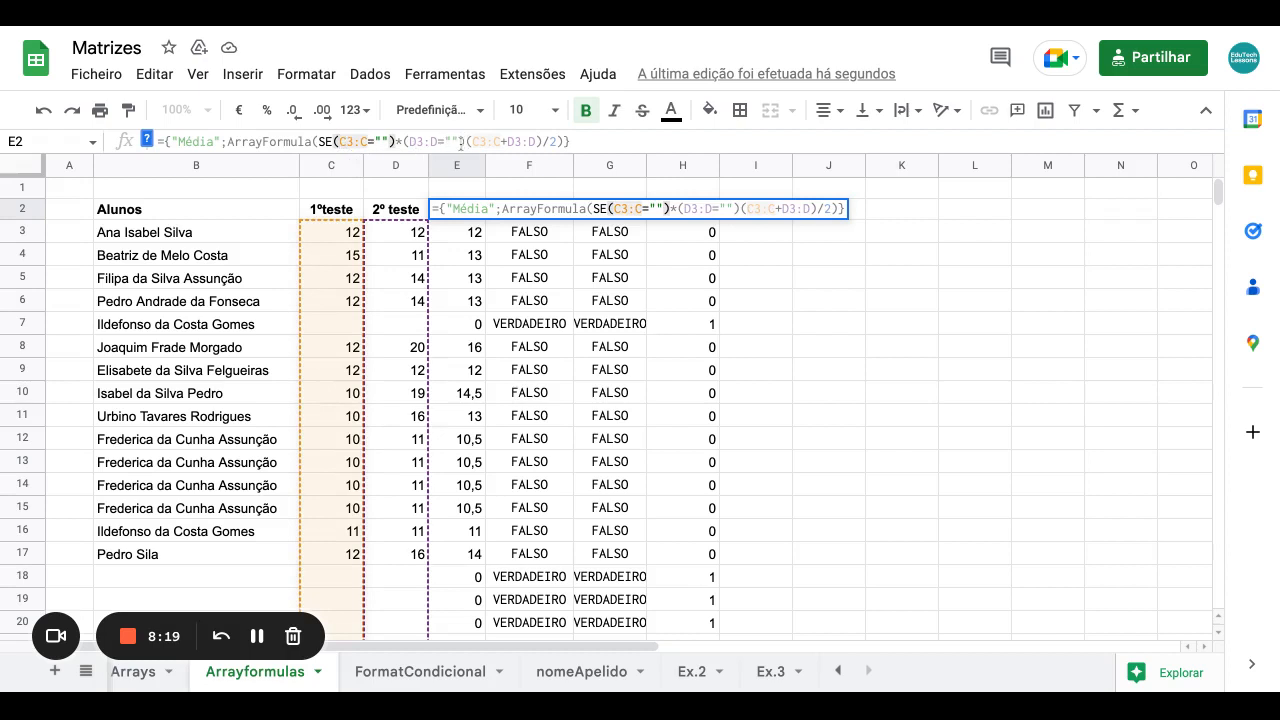
text(()
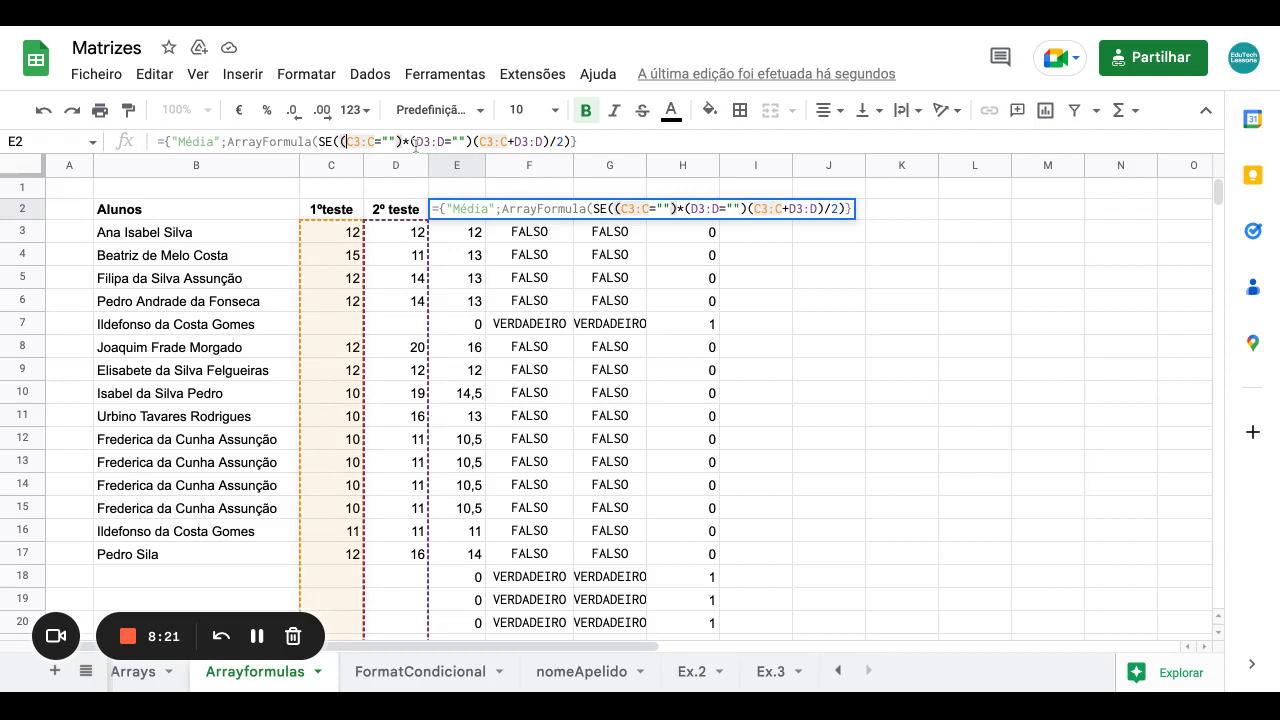
Finish E2 as ={"Média";ArrayFormula(SE((C3:C="")*(D3:D="");"";(C3:C+D3:D)/2))}.
click(470, 142)
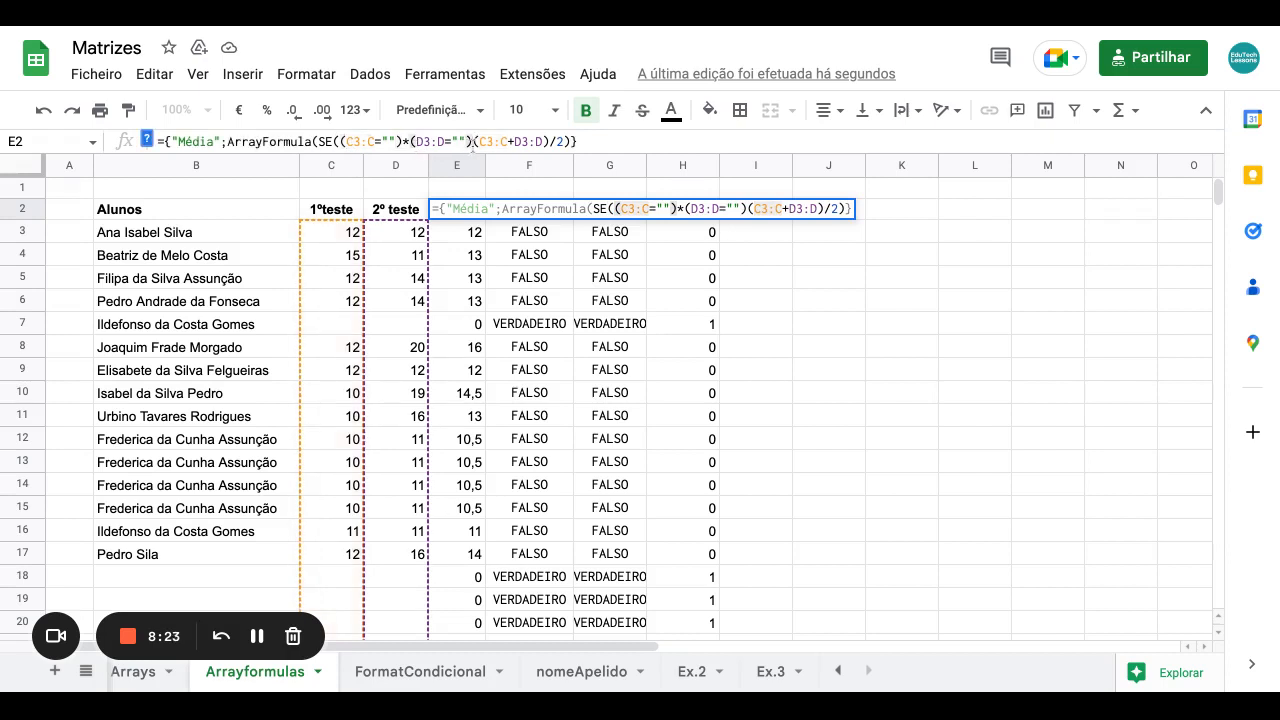
text(;)
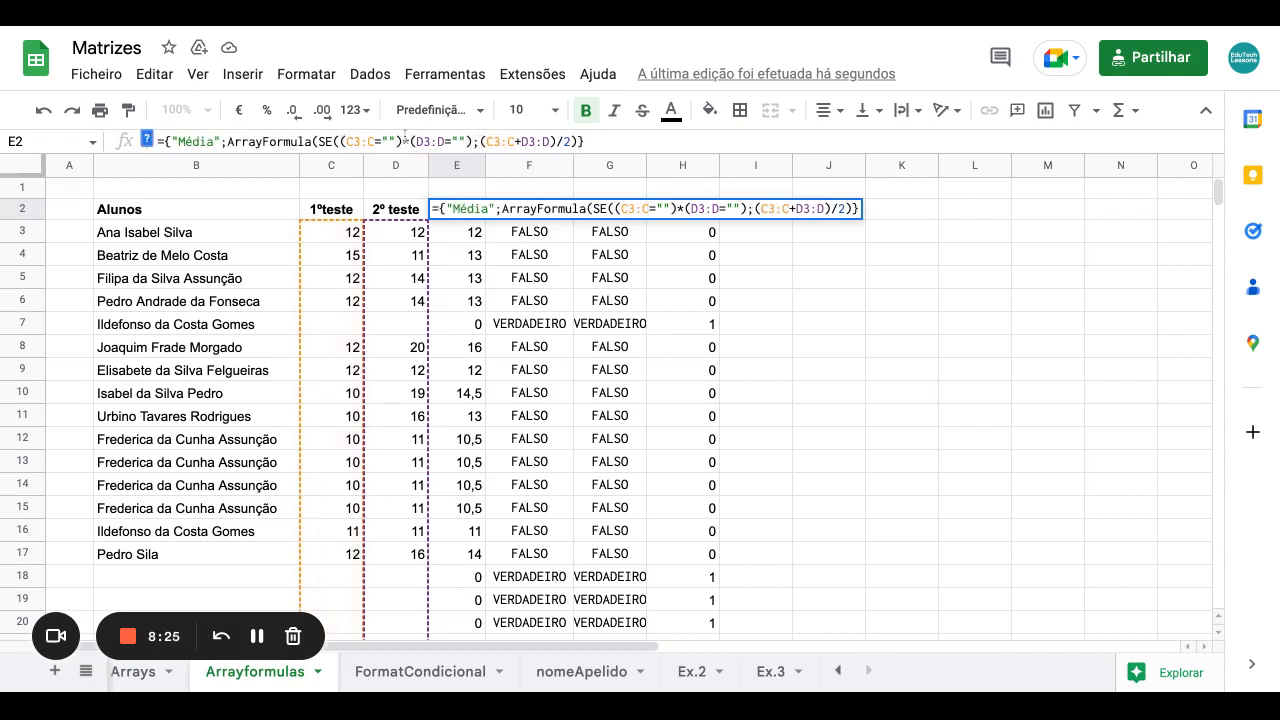
text("";)
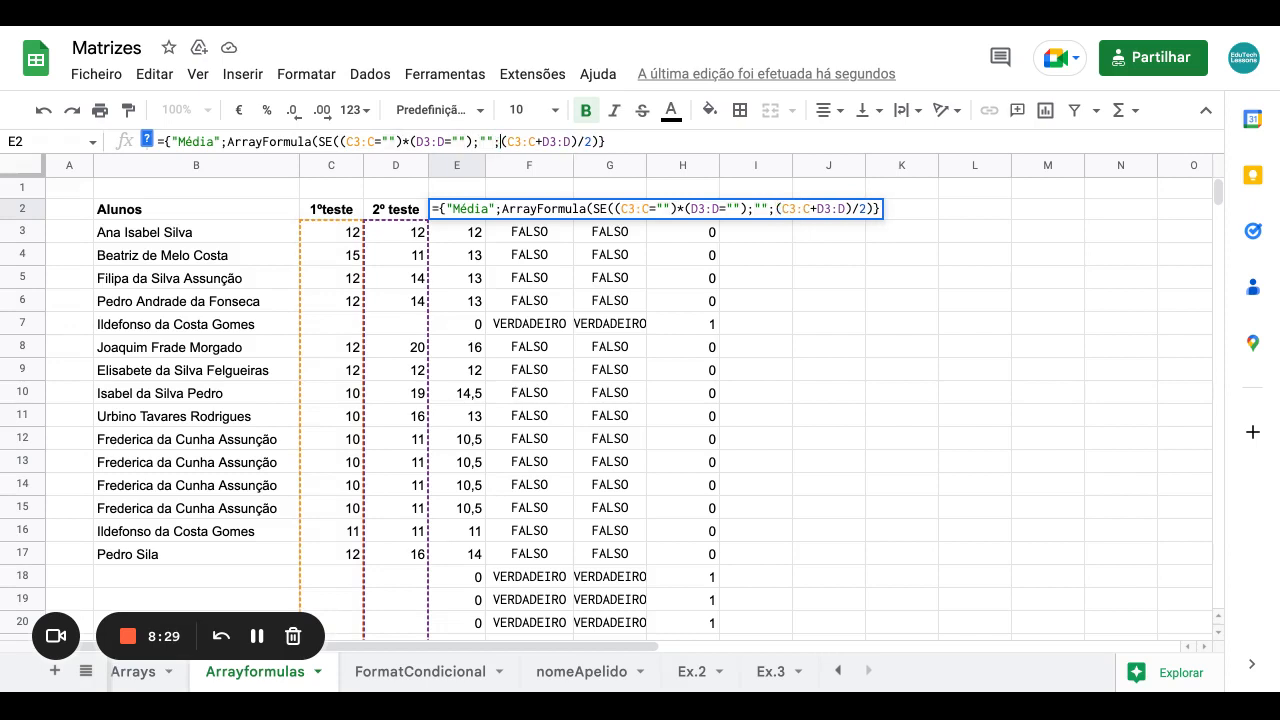
click(598, 141)
text())
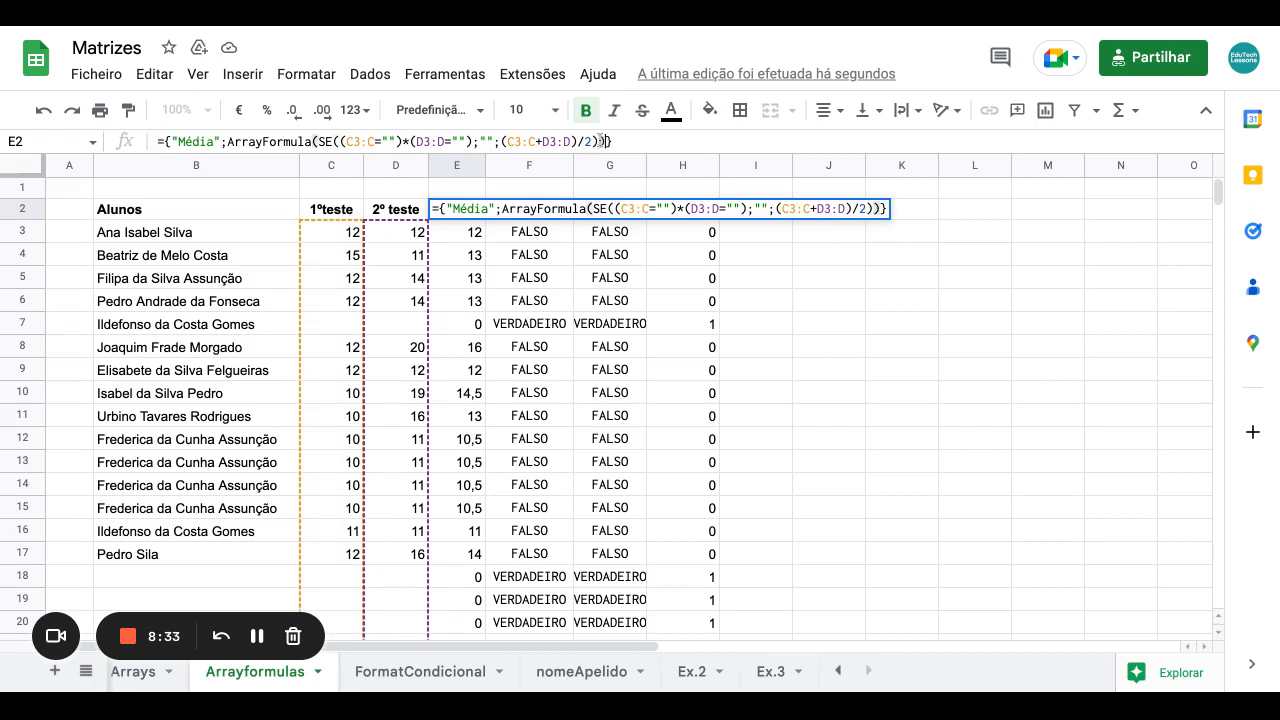
key(Return)
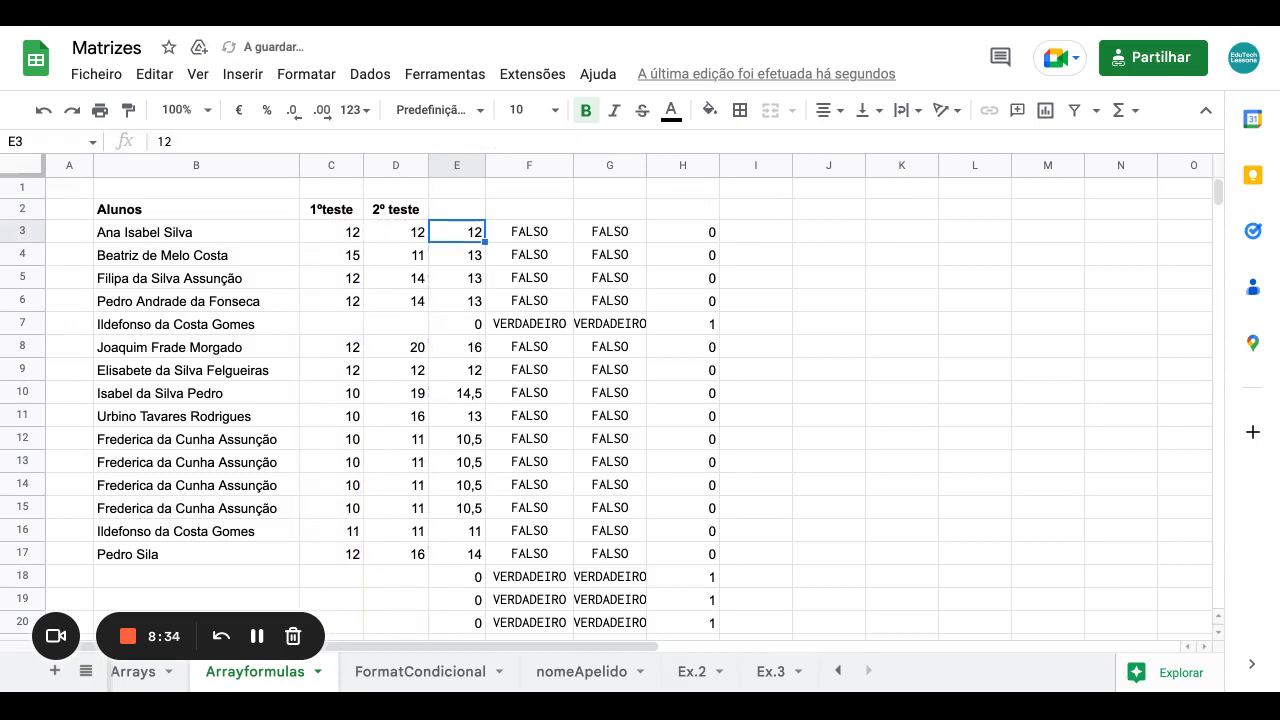
Delete the helper values in F3:H19 and the leftover VERDADEIRO cells in F19:H23.
mouse_move(515, 237)
mouse_down()
mouse_move(688, 555)
mouse_move(688, 600)
mouse_up()
key(Delete)
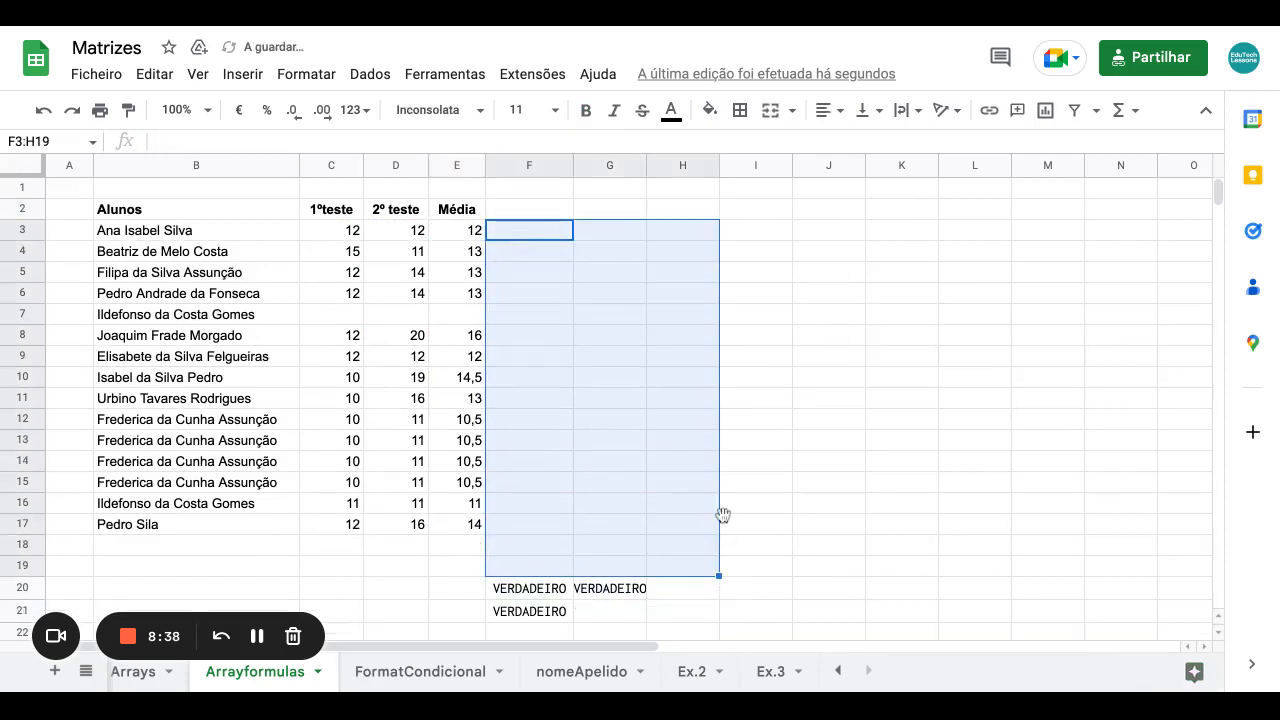
scroll(723, 514, down, 2)
drag(528, 462, 690, 545)
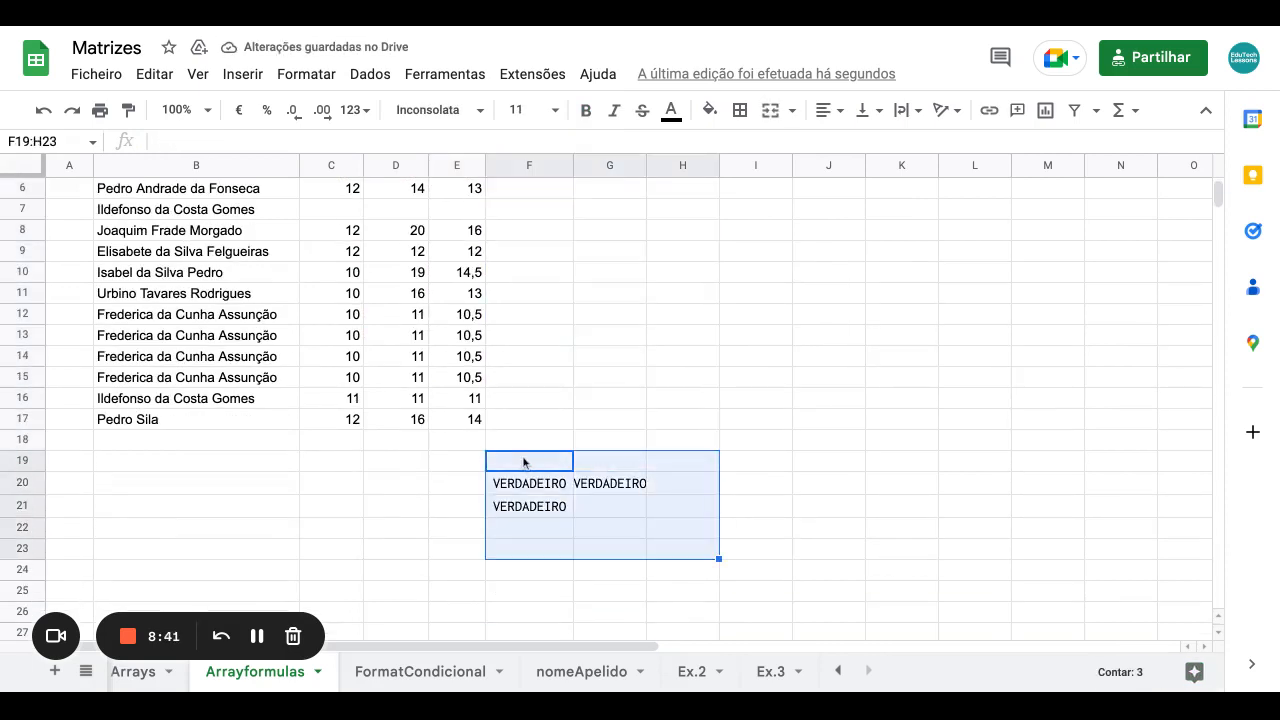
key(Delete)
click(625, 386)
Check that Média is blank for rows 18 and 20 and for row 7's empty scores.
scroll(623, 409, up, 2)
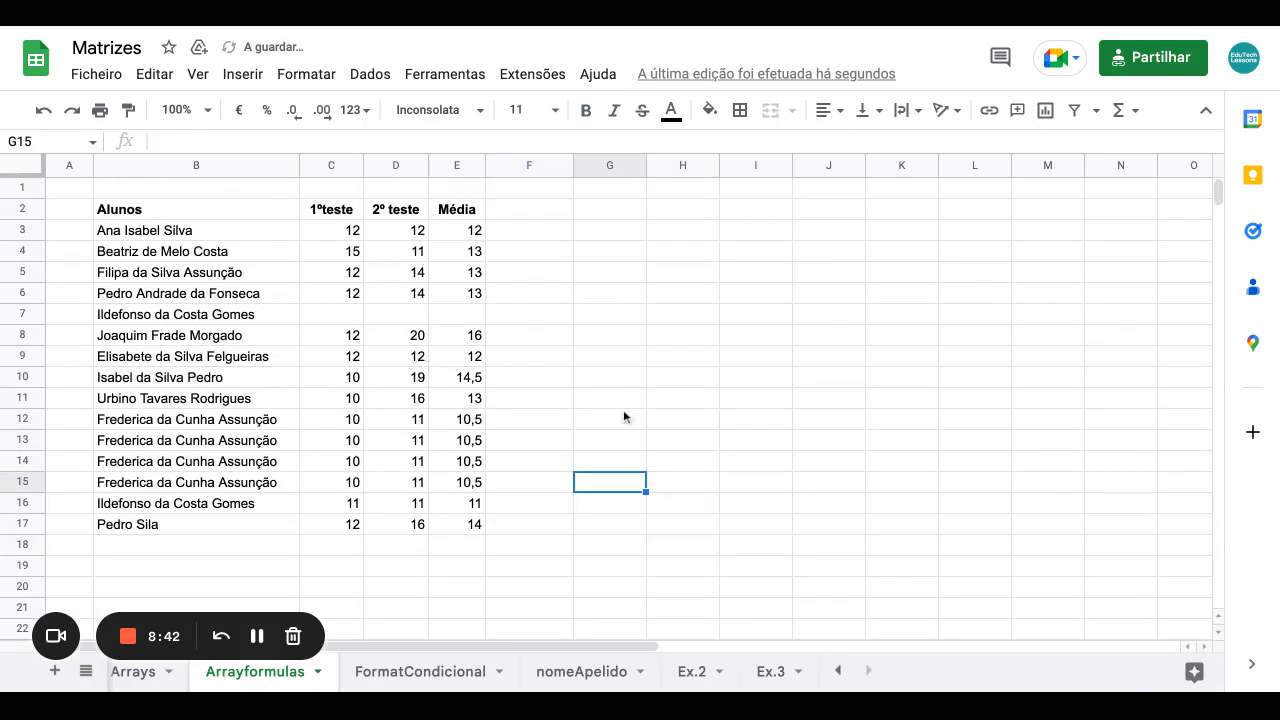
click(462, 547)
click(457, 586)
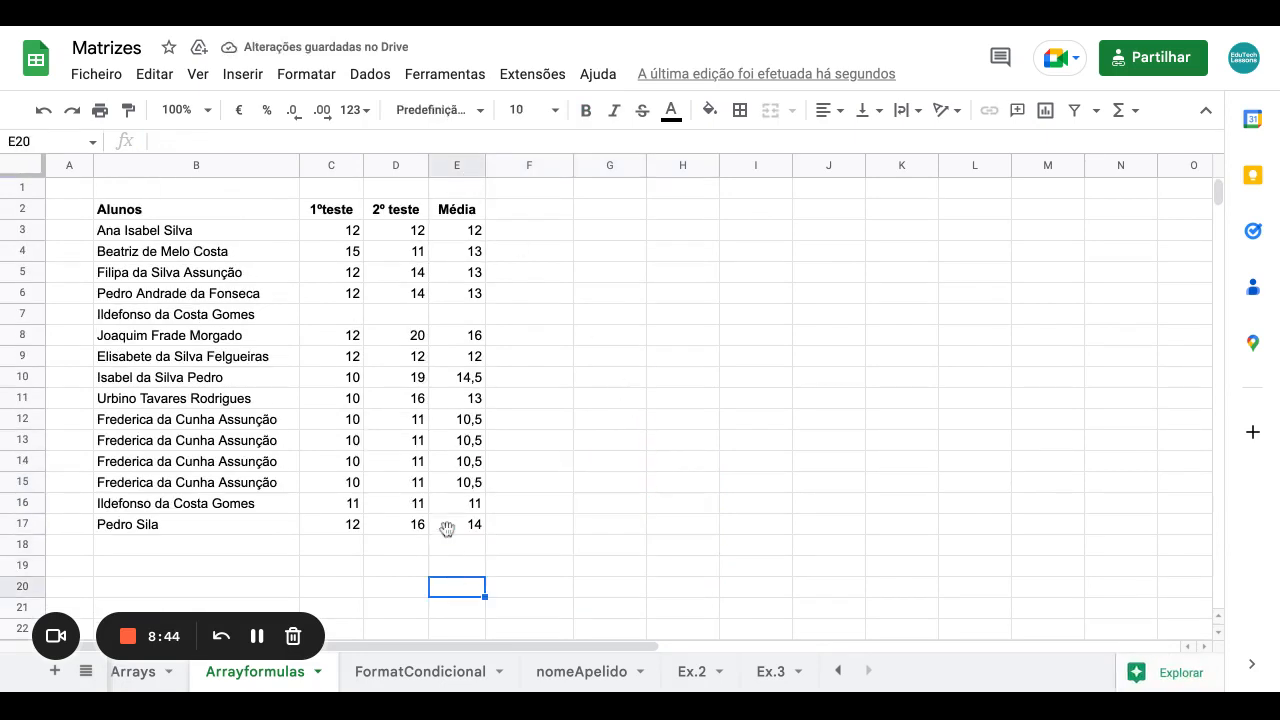
click(352, 314)
click(388, 313)
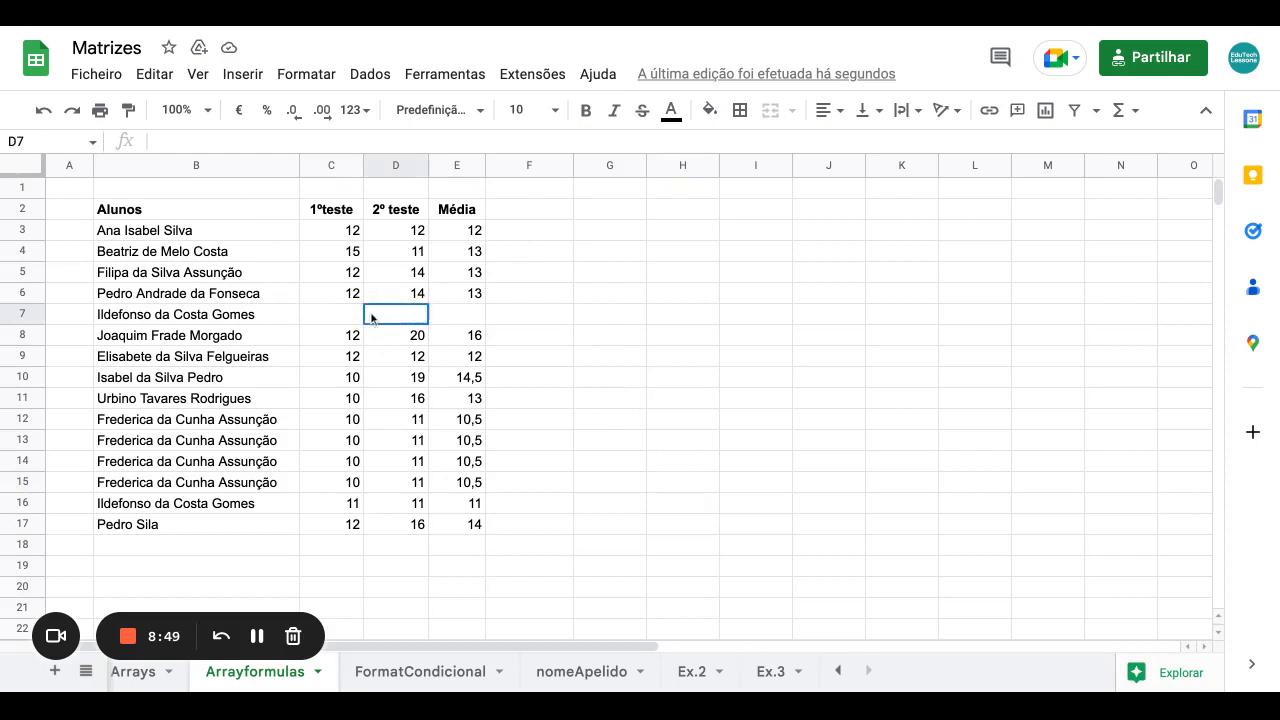
Enter scores 12 in C7 and 14 in D7 so row 7's Média shows 13.
click(466, 321)
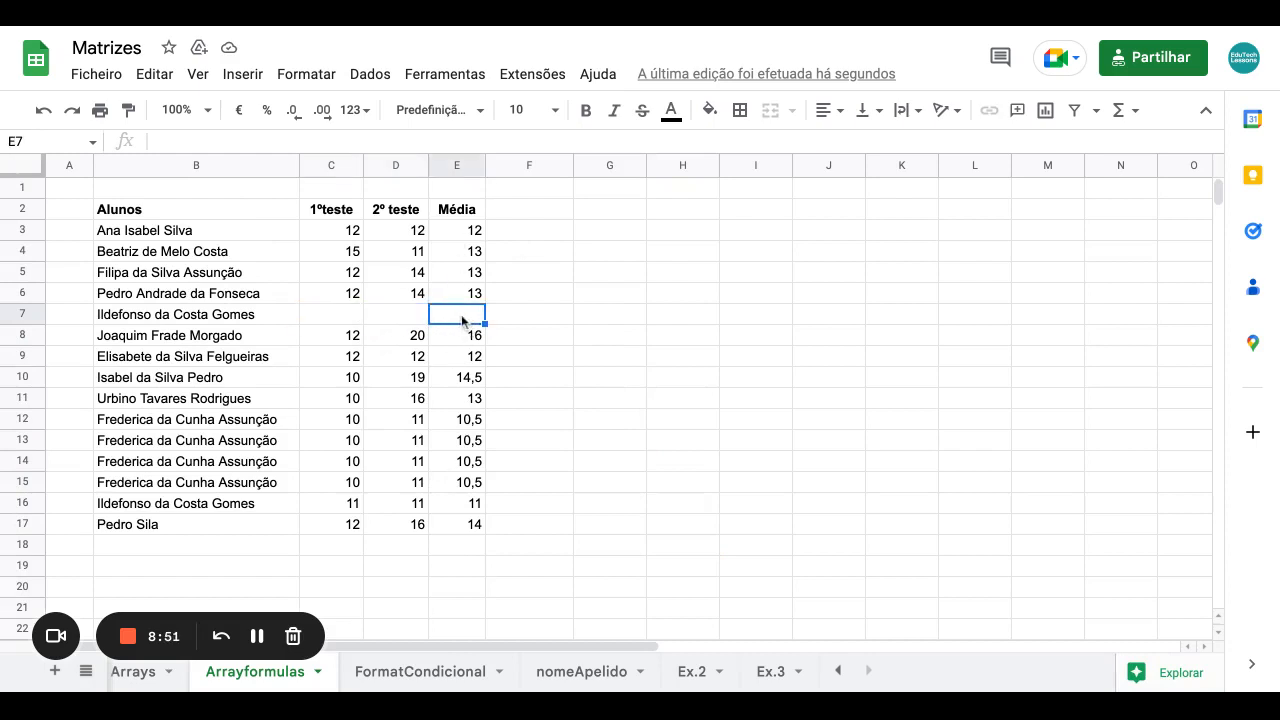
click(350, 314)
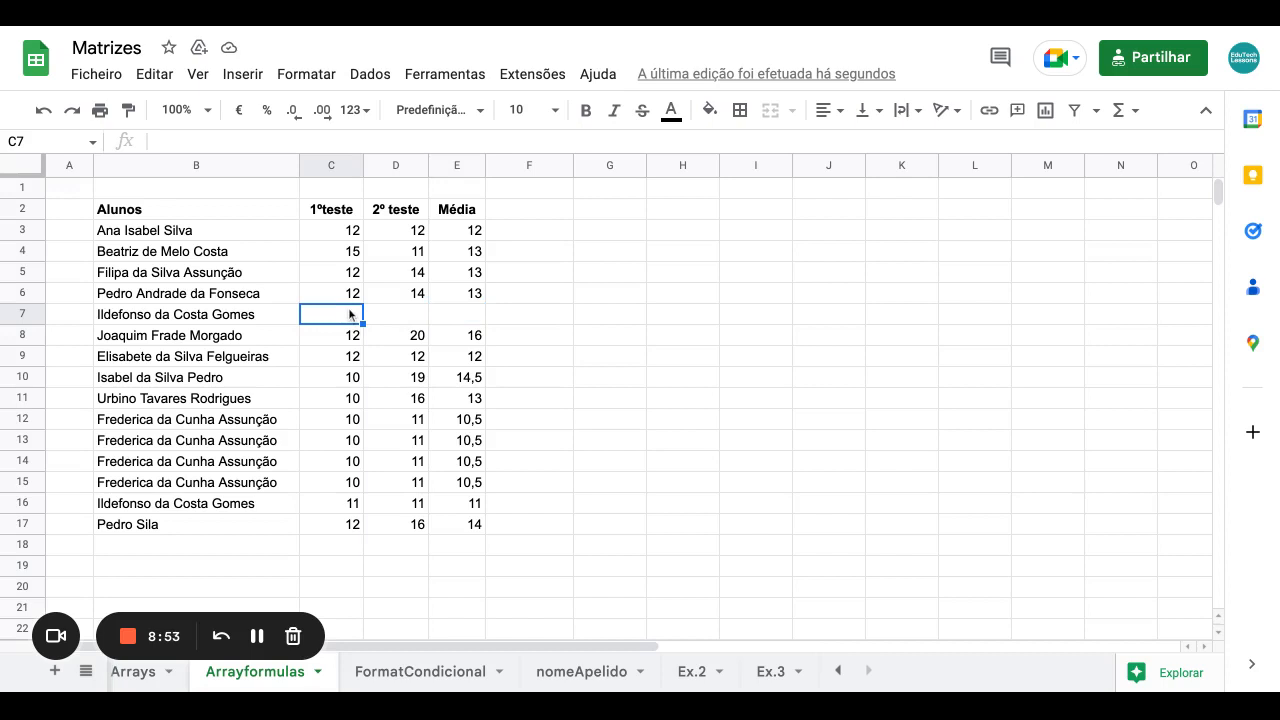
text(12)
key(Tab)
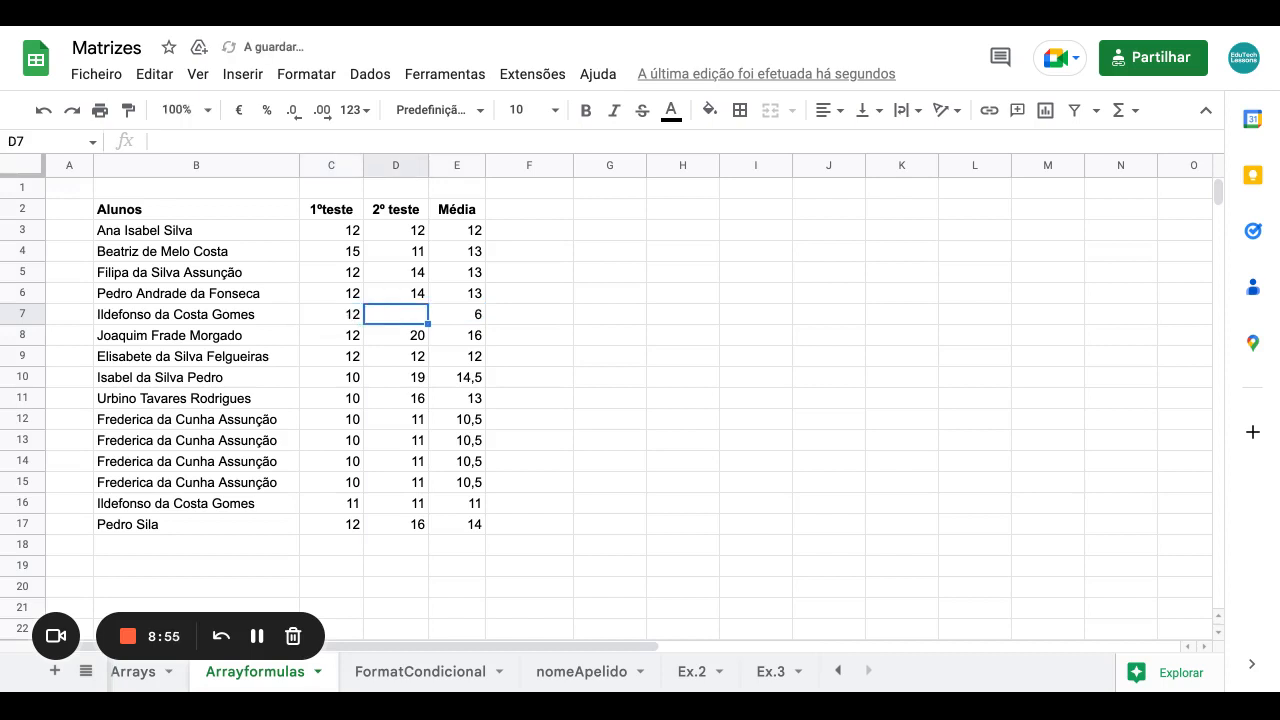
text(14)
key(Tab)
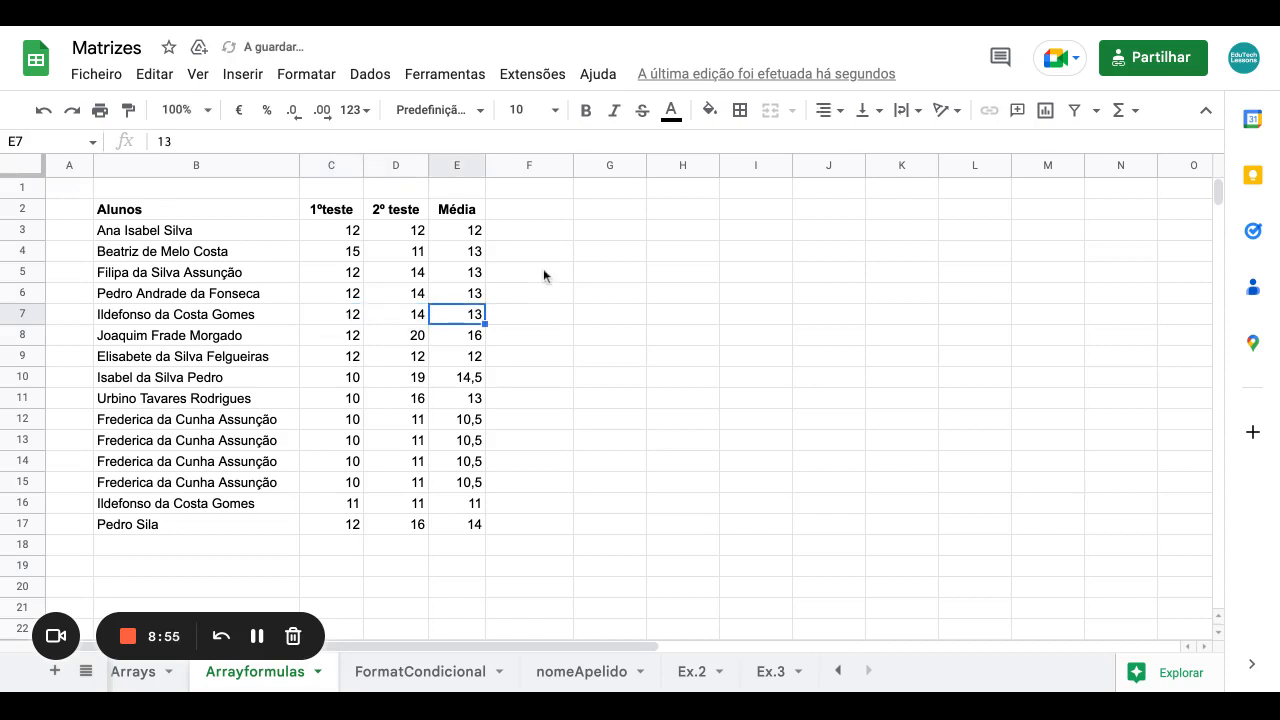
click(331, 540)
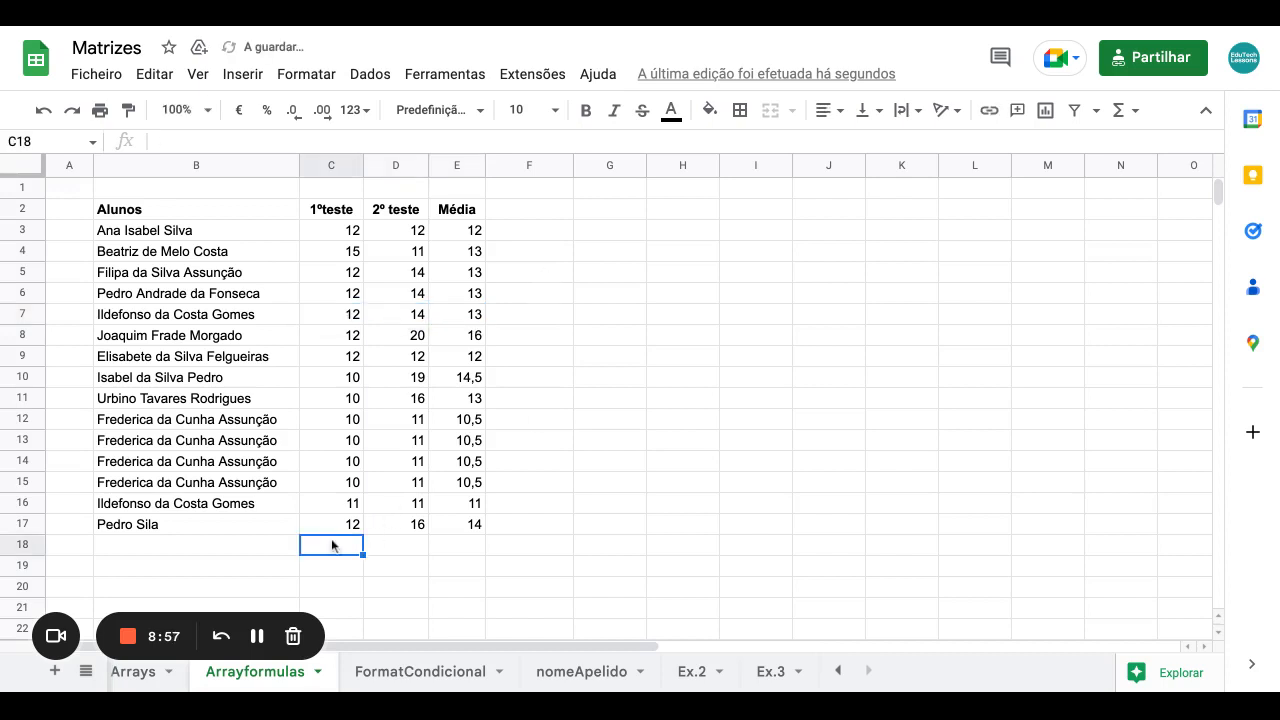
Fix the misspelled ending of the student's surname in B17.
click(160, 527)
double_click(162, 525)
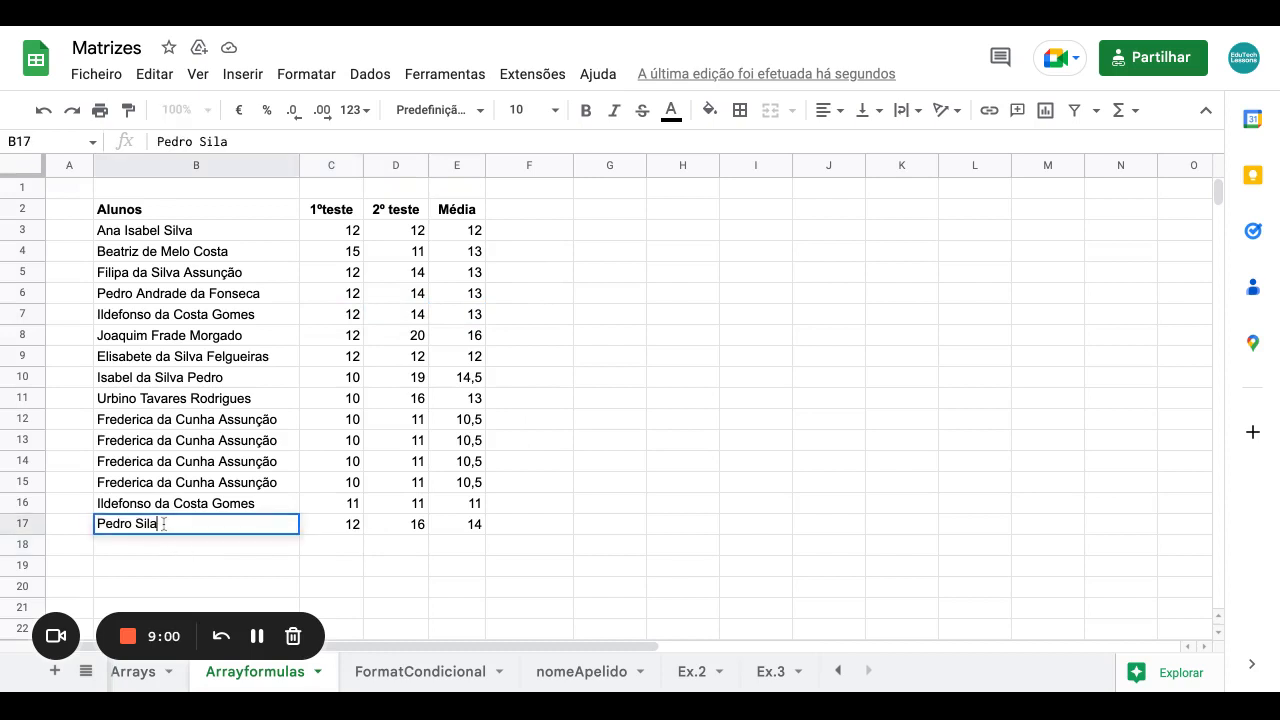
key(BackSpace)
text(va)
click(201, 557)
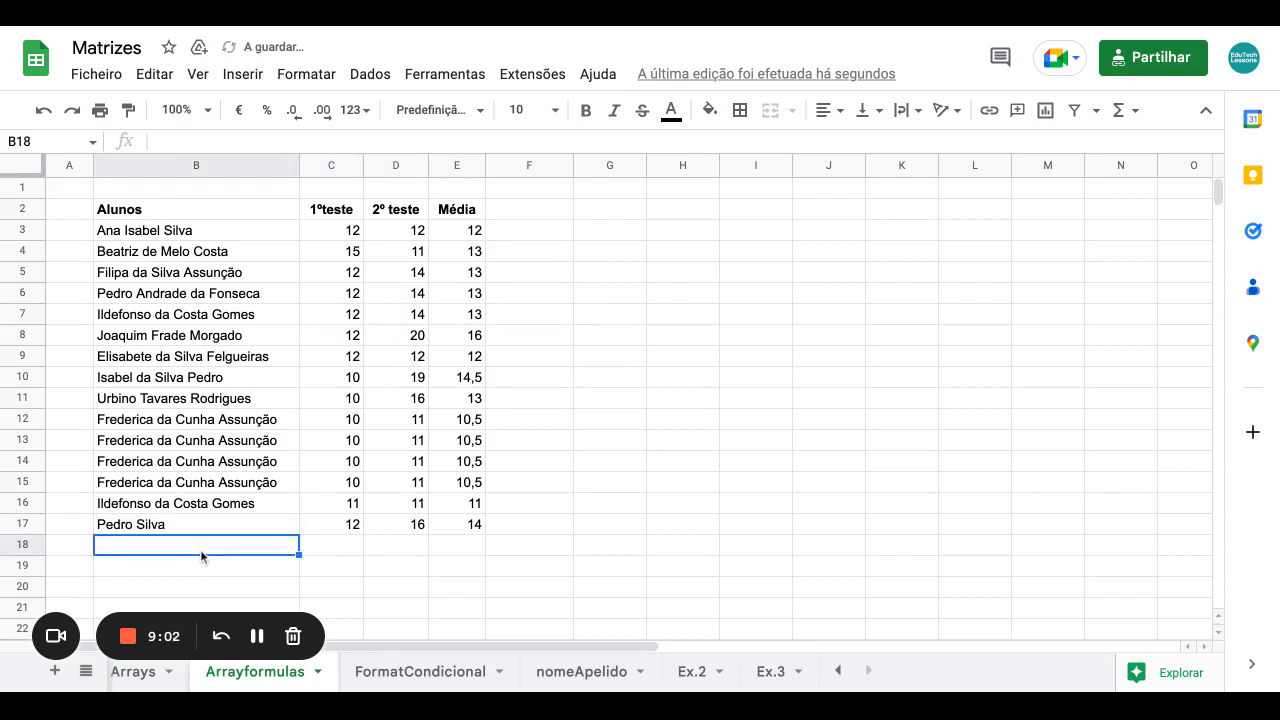
Copy B17's name into B18 and append a suffix to make a new student.
click(177, 528)
drag(299, 532, 299, 550)
click(349, 545)
click(237, 550)
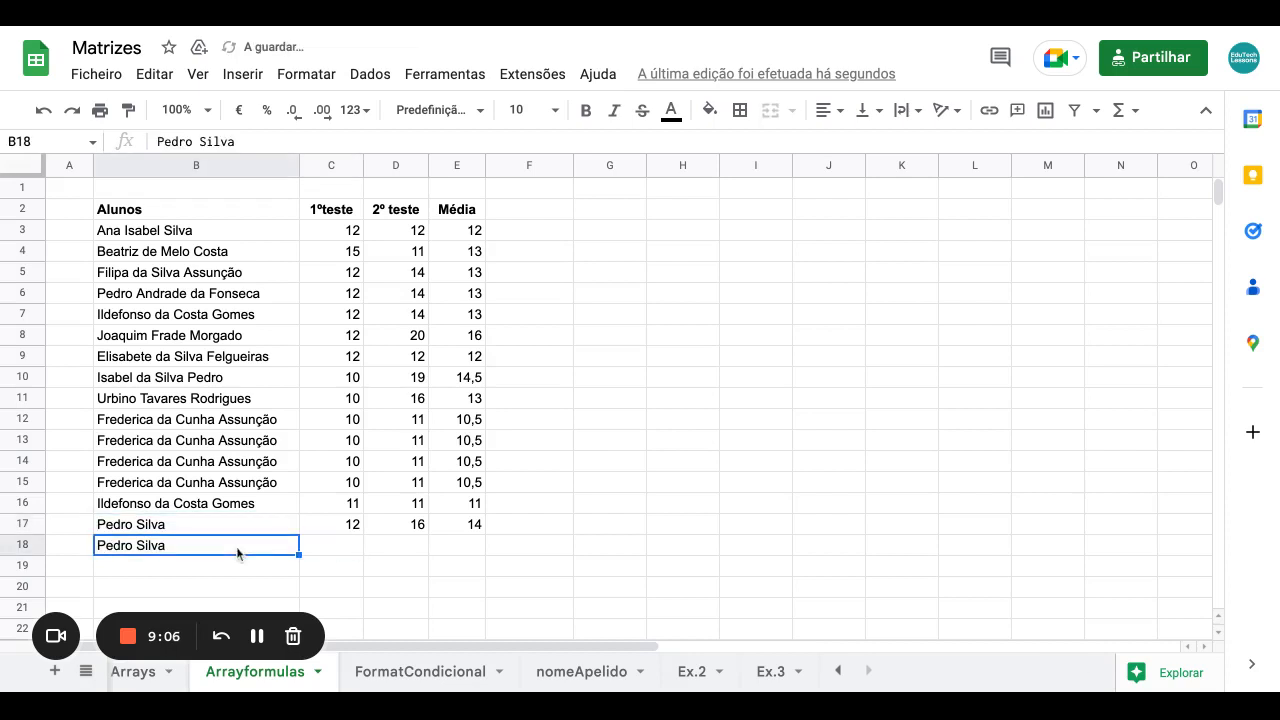
double_click(237, 549)
text(Neto)
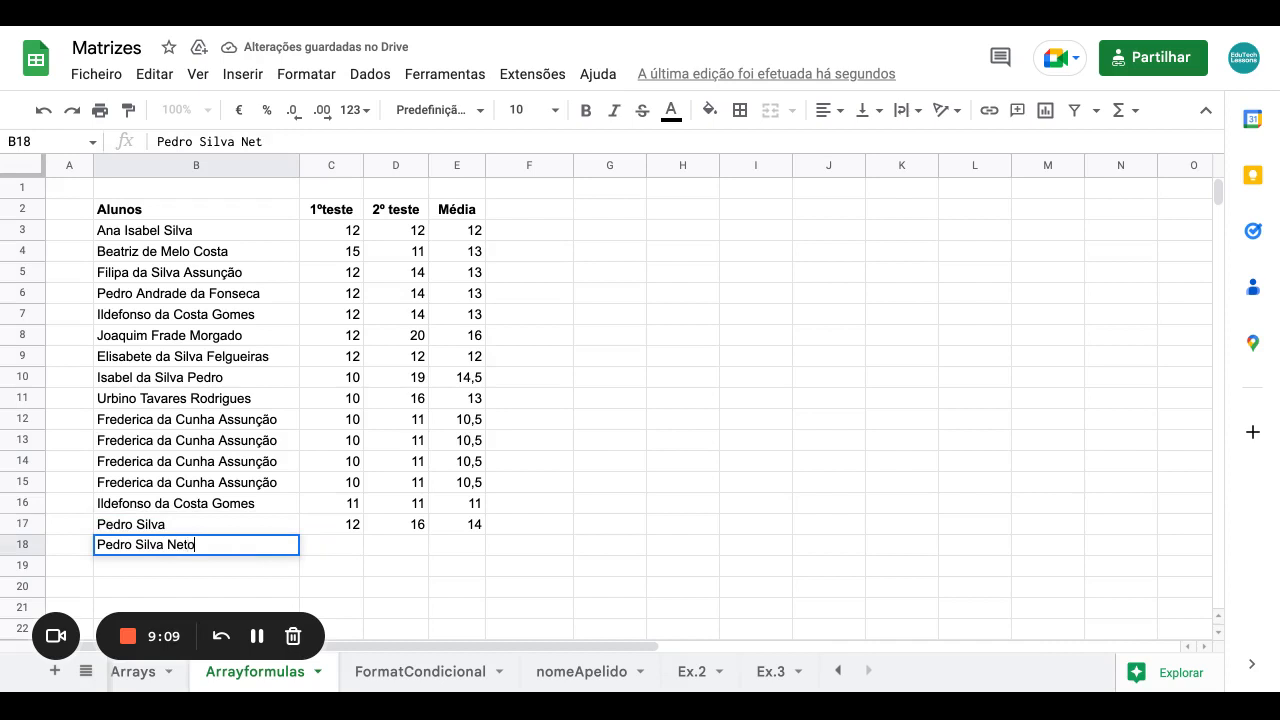
click(355, 542)
Enter scores 13 and 24 in row 18 and confirm Média auto-fills 18,5.
text(13)
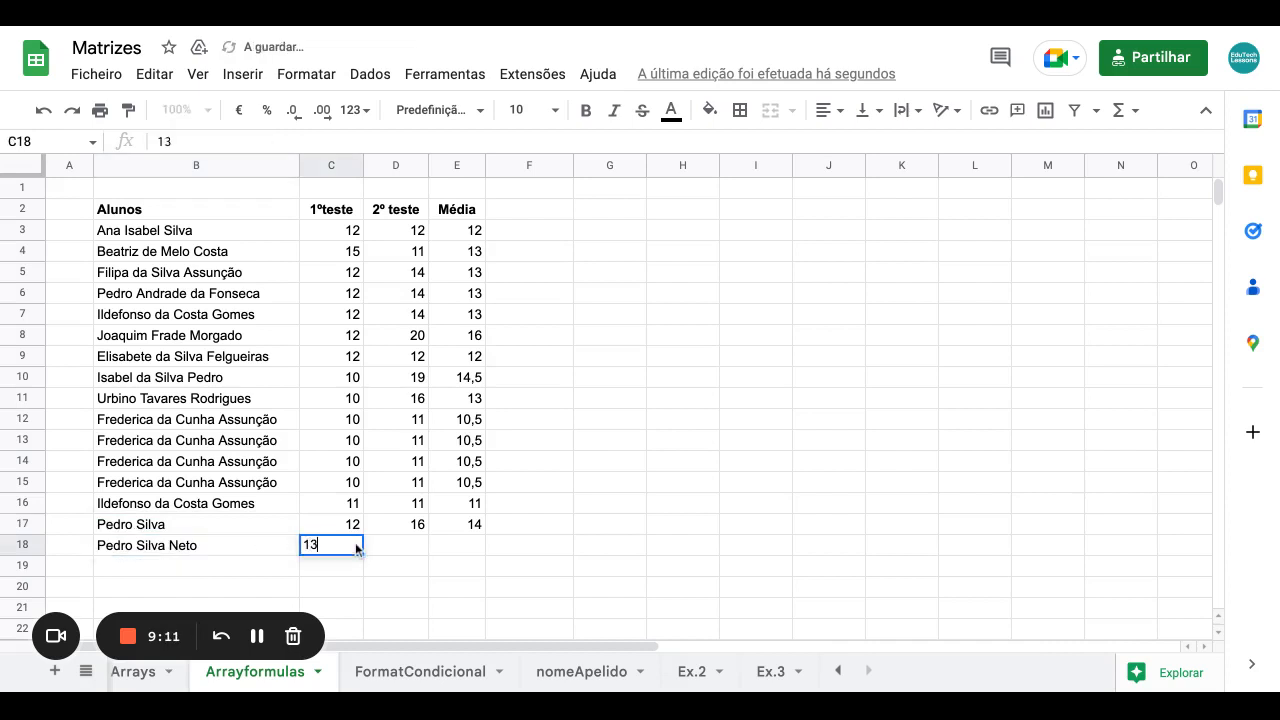
key(Tab)
text(24)
key(Tab)
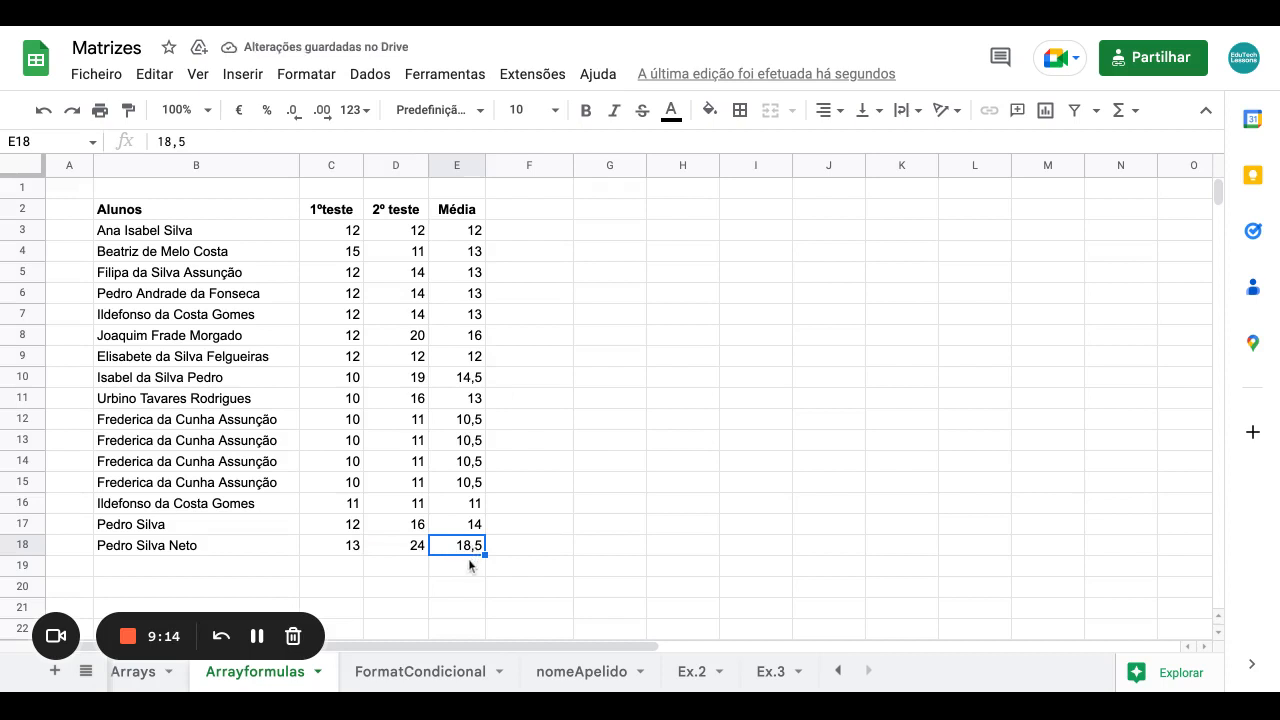
click(470, 566)
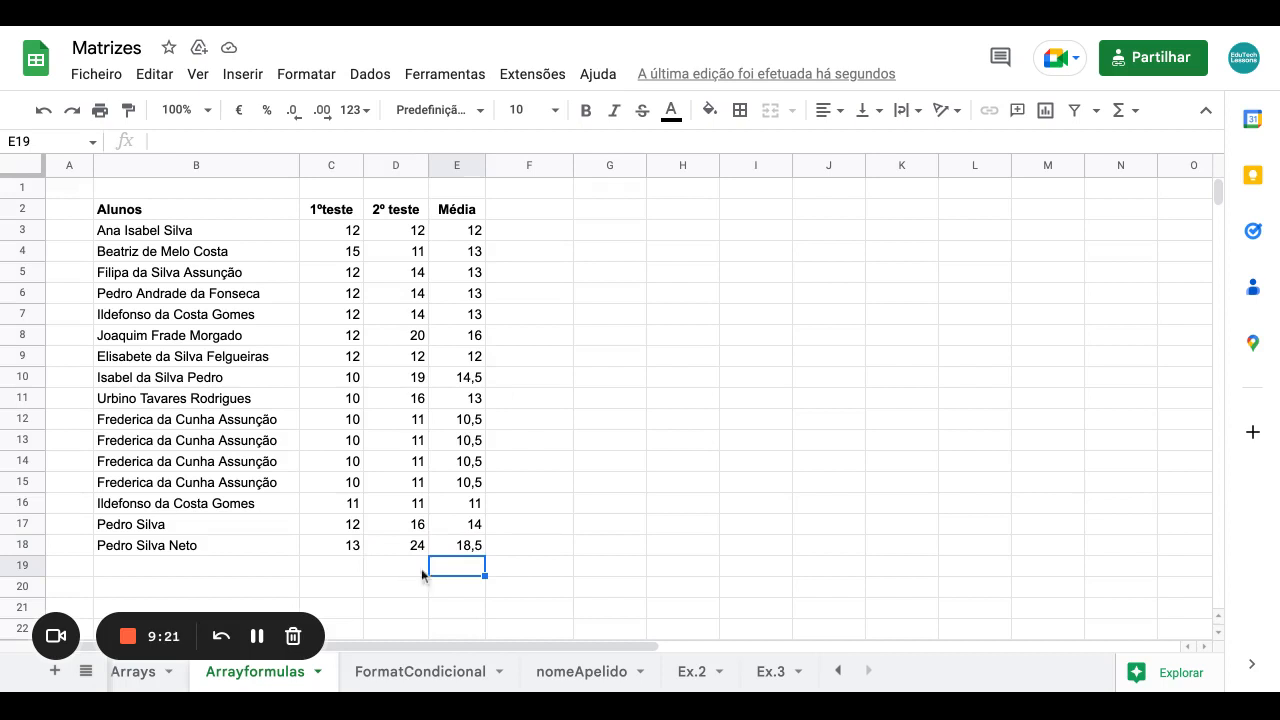
click(531, 551)
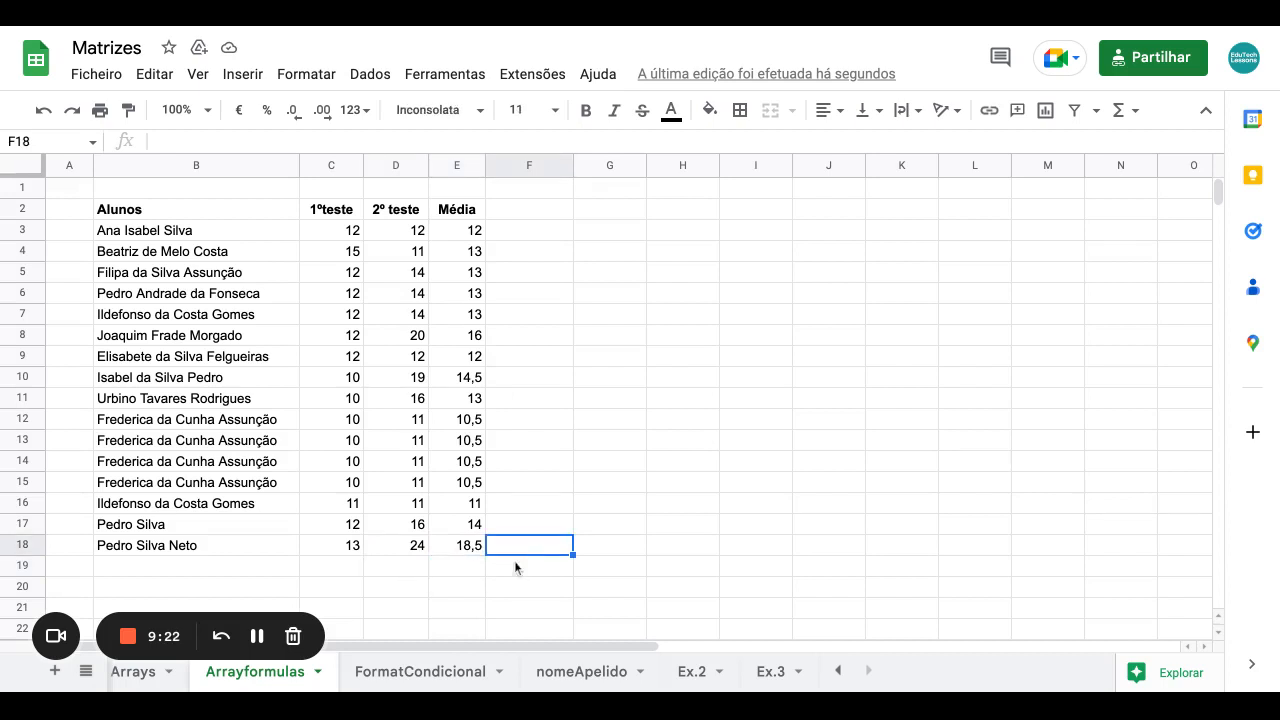
click(474, 575)
scroll(472, 571, down, 2)
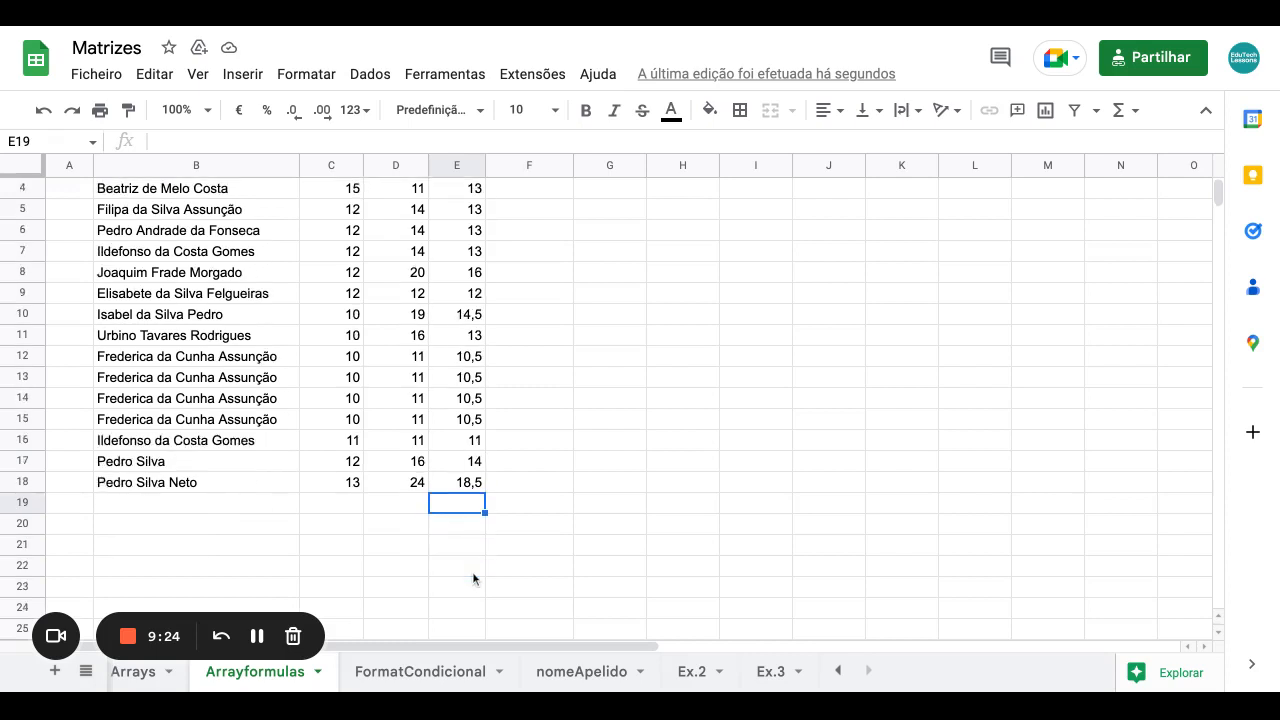
scroll(472, 571, up, 1)
scroll(445, 300, up, 2)
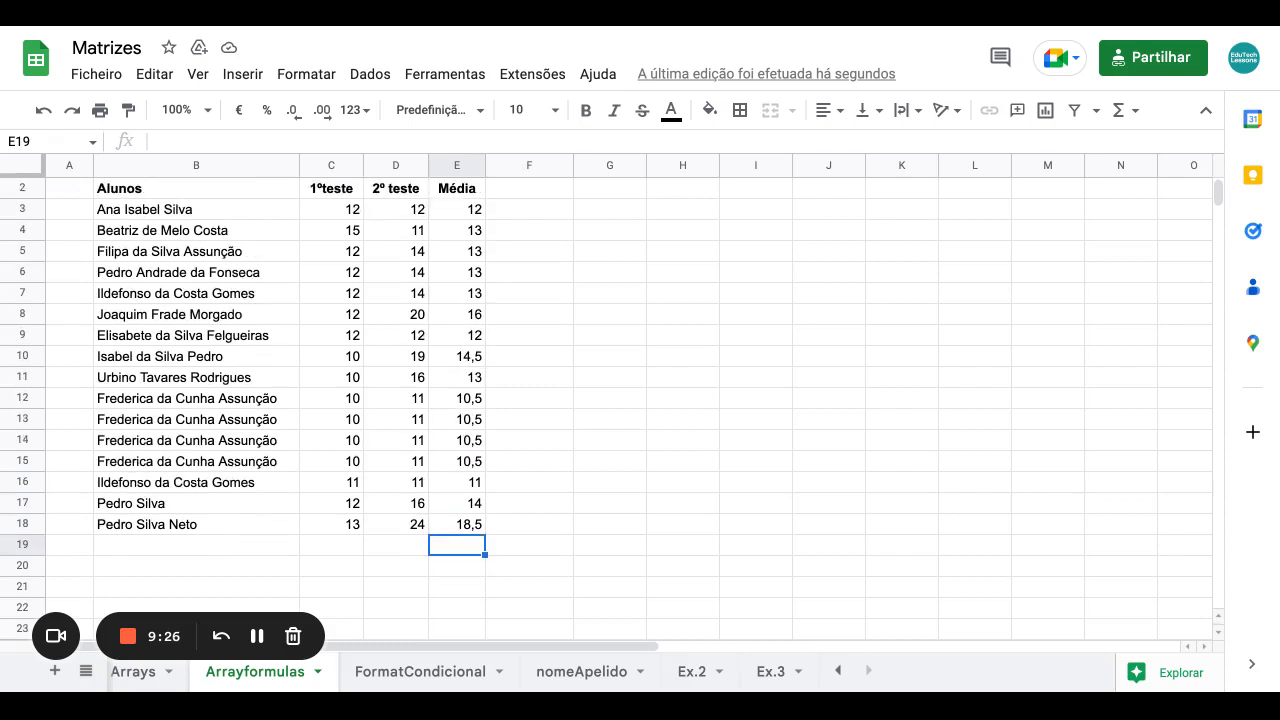